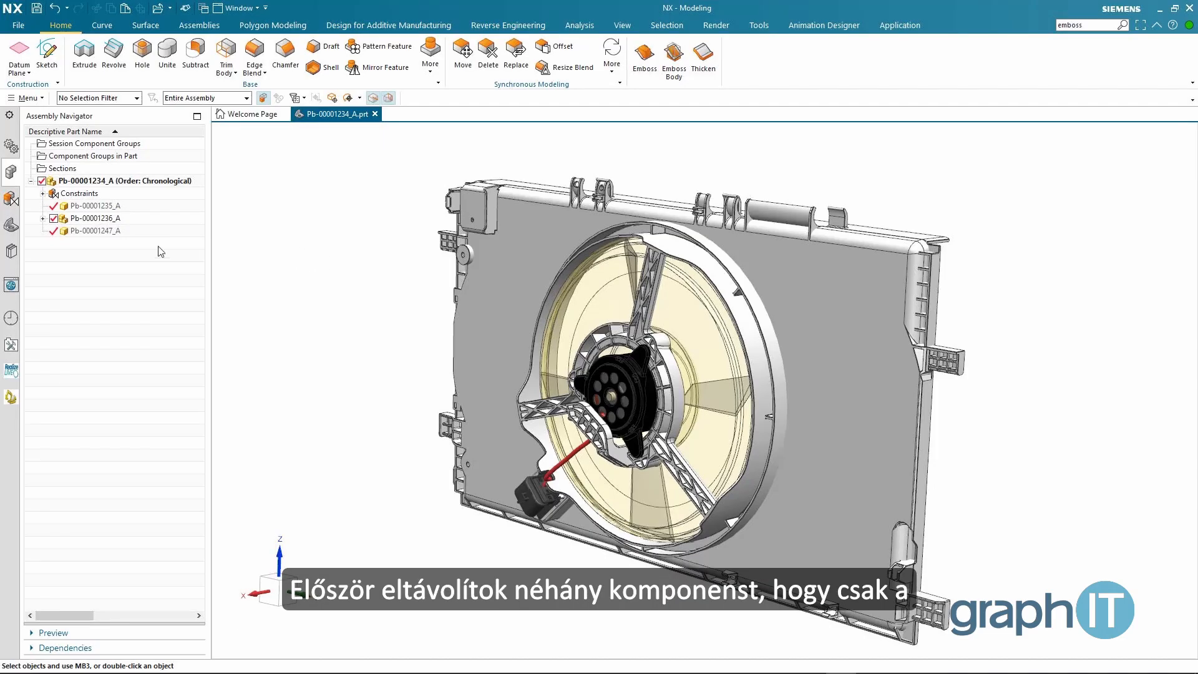
Step: Hide components Pb-00001236_A and Pb-00001247_A, and make the radiator fan housing Pb-00001235_A the work part
left_click(106, 218)
left_click(53, 218)
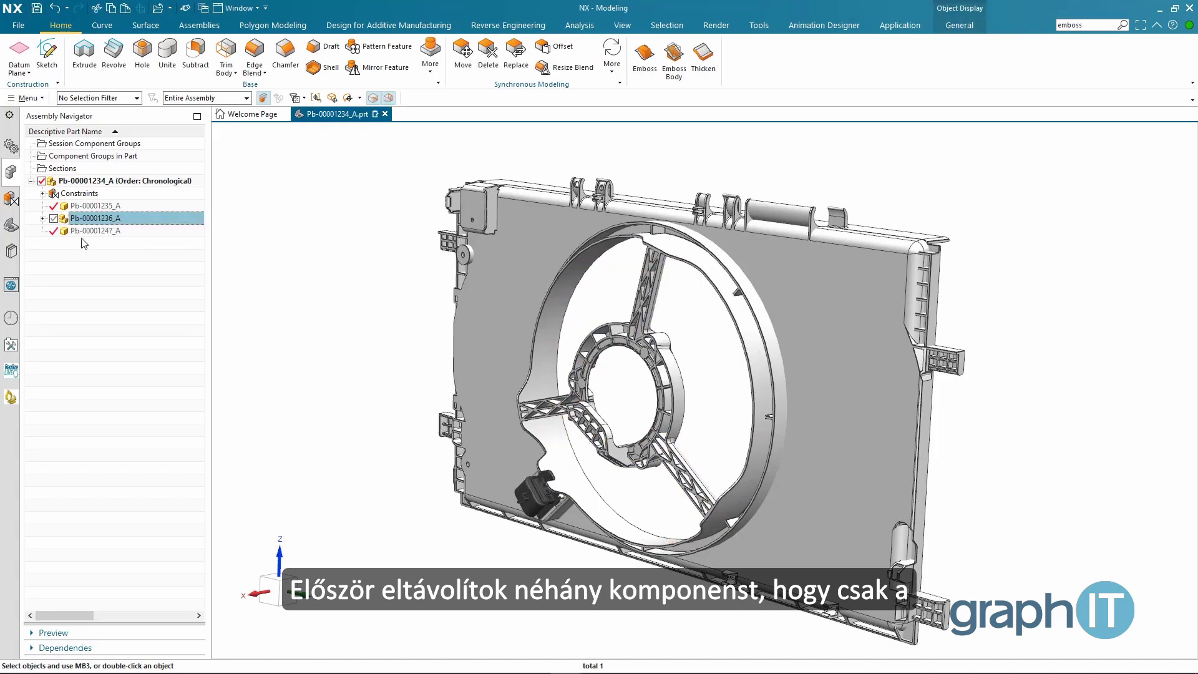
left_click(91, 231)
left_click(53, 231)
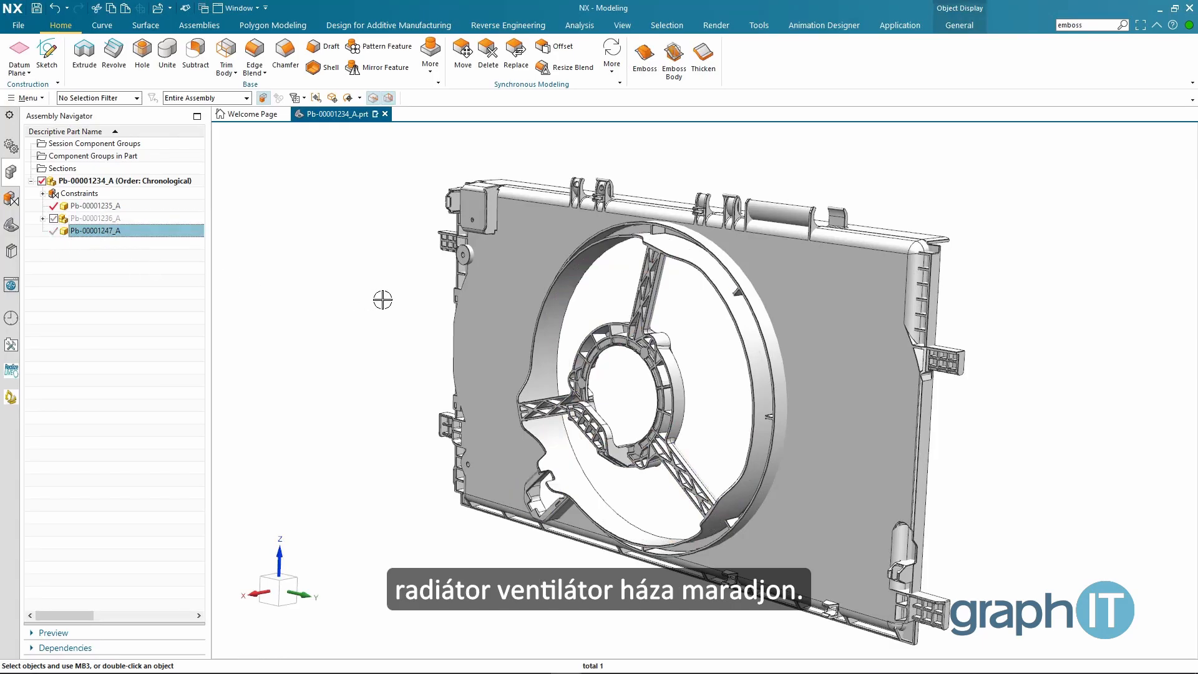
right_click(502, 292)
left_click(503, 278)
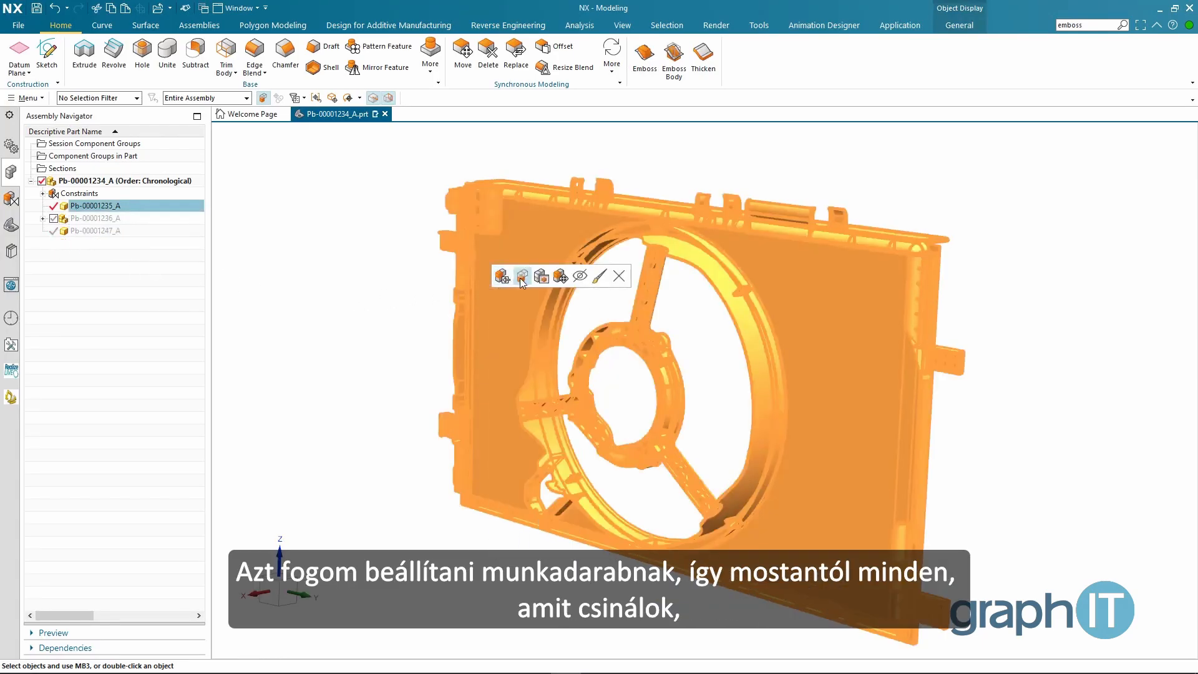
Step: Create a reference outline by offsetting the tangent outer edges around the fan ring and connector pocket by 0 mm
right_click(319, 265)
left_click(342, 233)
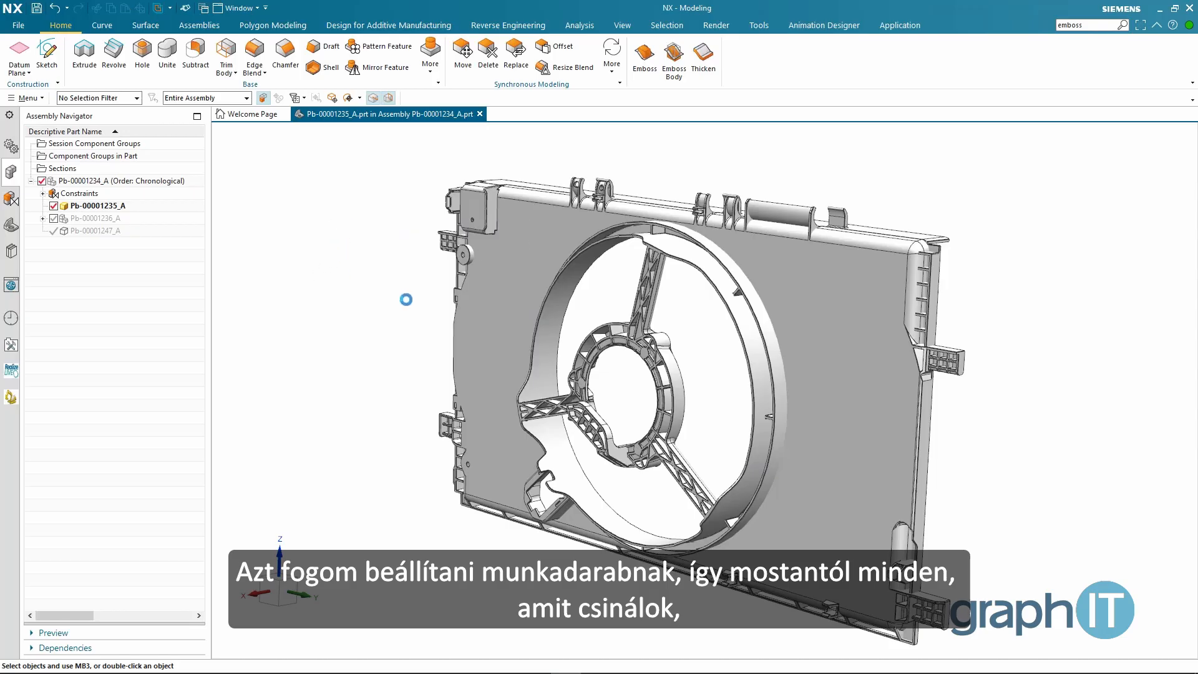
left_click(743, 273)
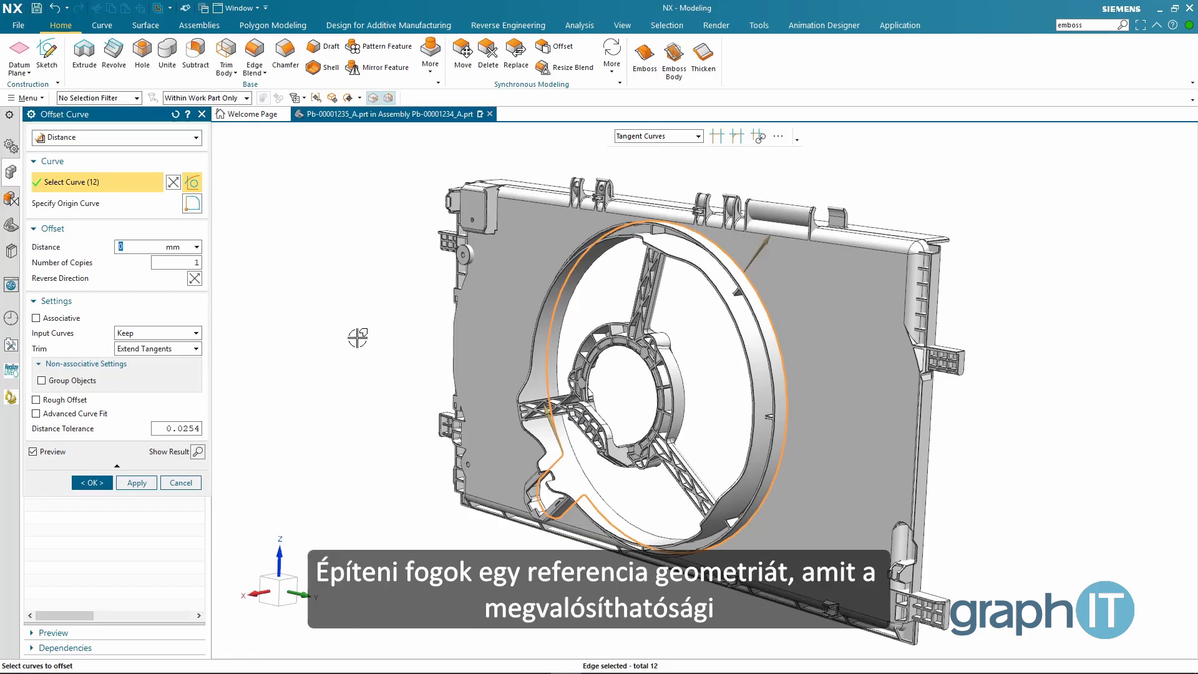
left_click(270, 585)
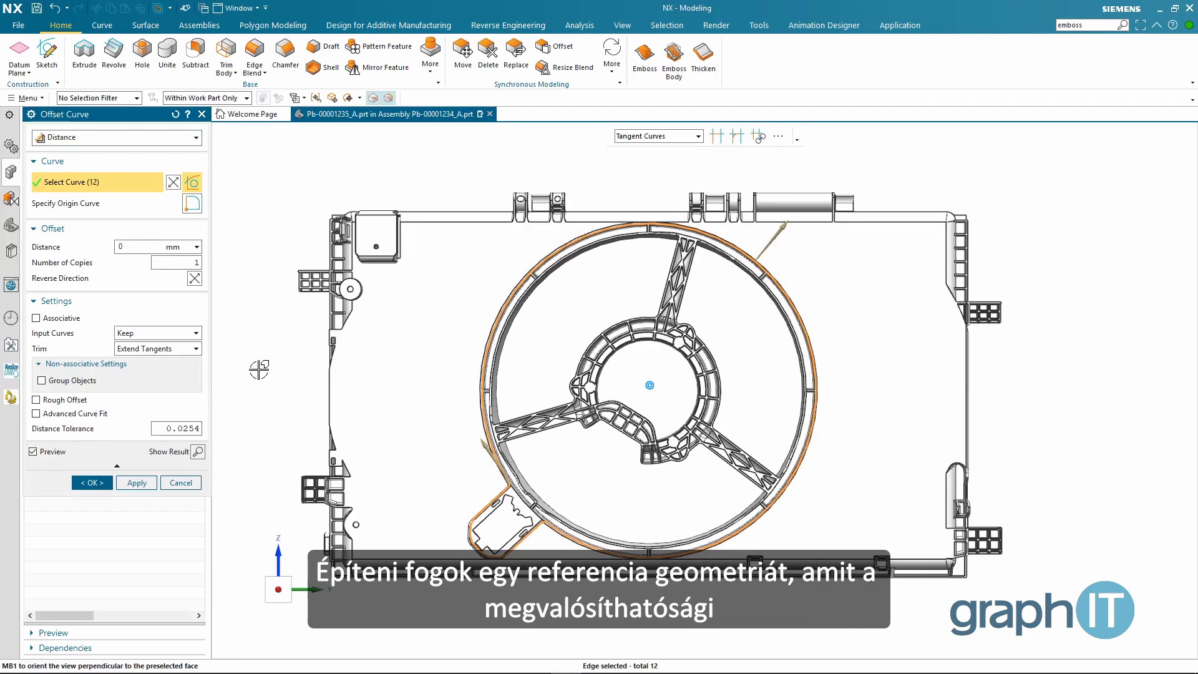
middle_click(261, 343)
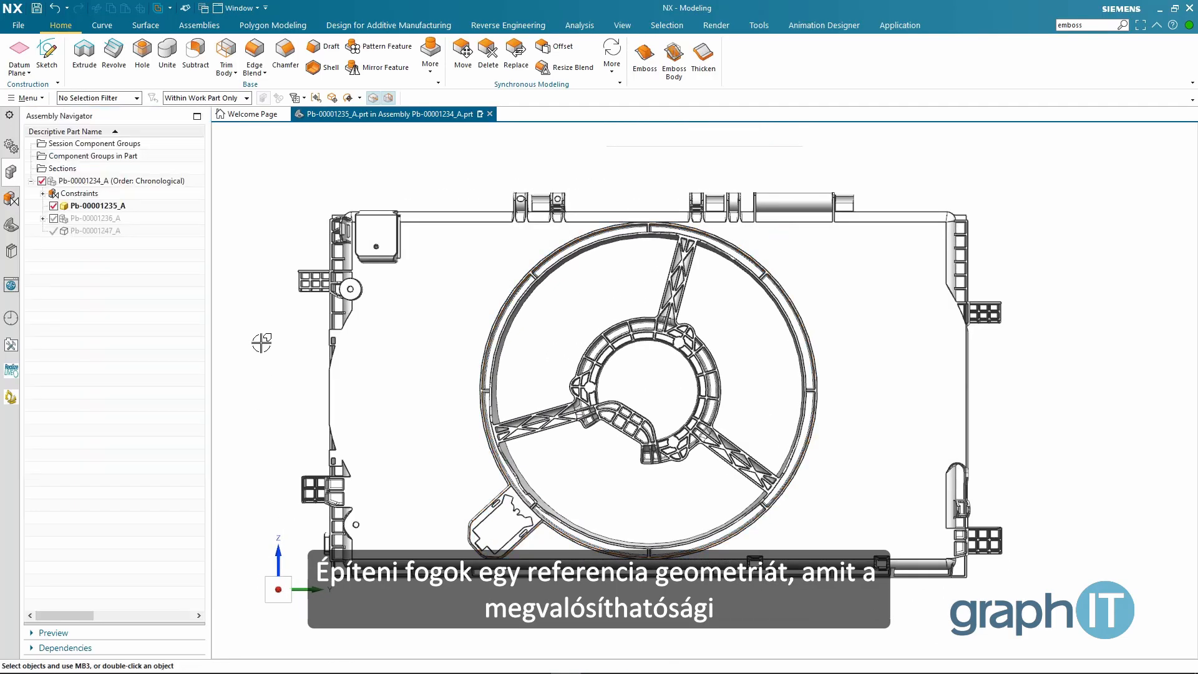
Step: Delete all faces of the fan ring, struts, hub and connector pocket from the housing
right_click(261, 343)
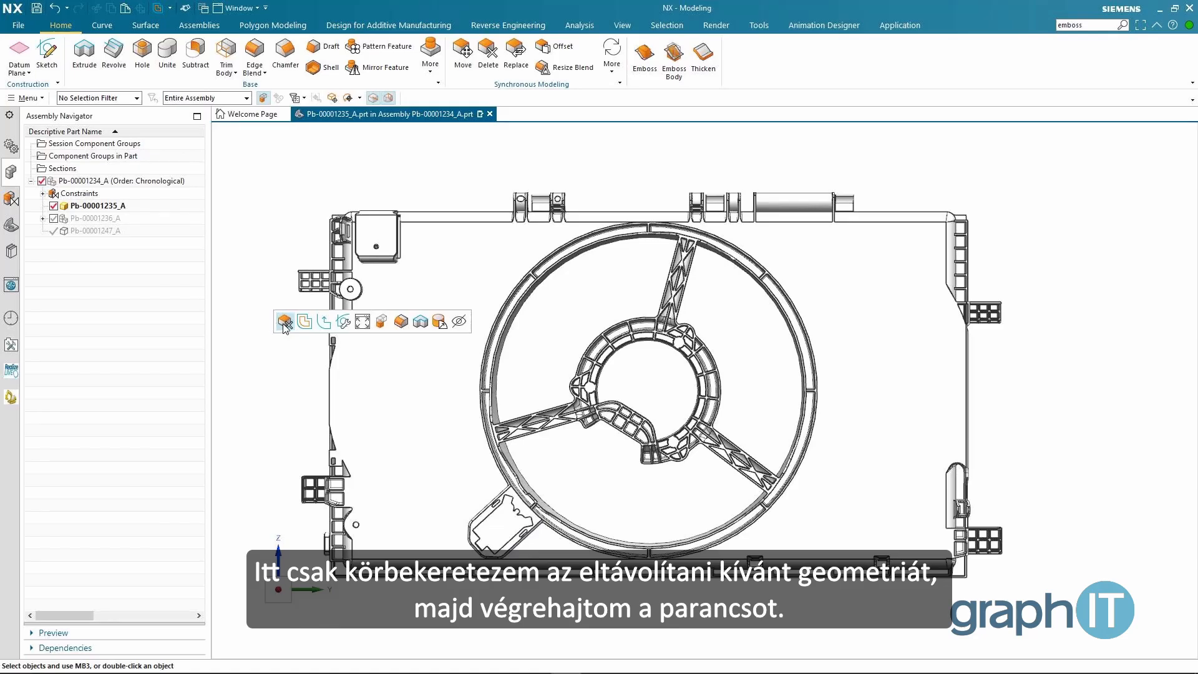
left_click(284, 321)
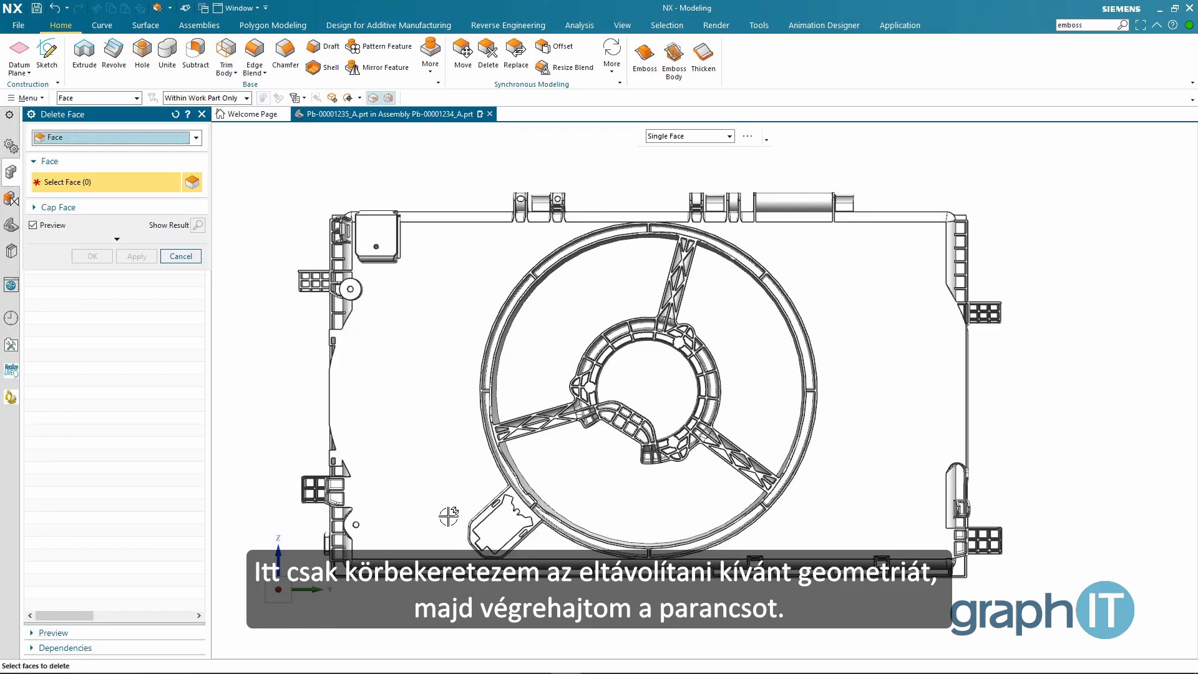
mouse_move(448, 516)
left_mouse_down()
mouse_move(479, 557)
mouse_move(698, 556)
mouse_move(787, 506)
mouse_move(836, 381)
mouse_move(805, 284)
mouse_move(729, 236)
mouse_move(619, 221)
mouse_move(512, 249)
mouse_move(428, 396)
left_mouse_up()
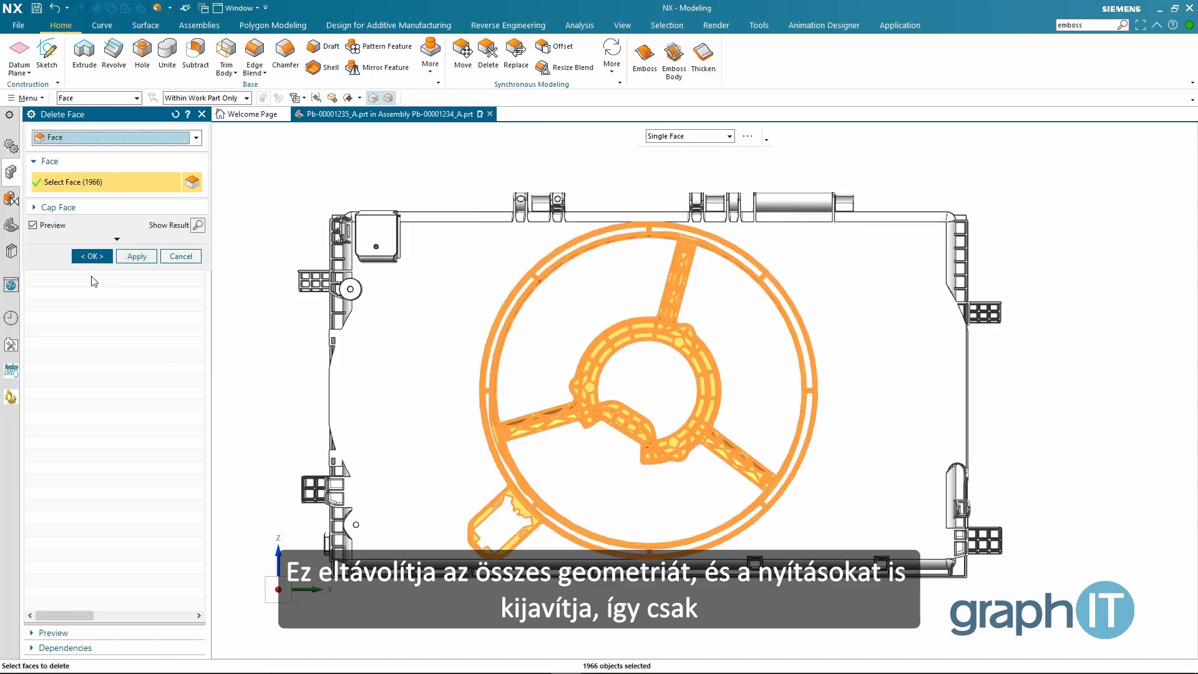
left_click(92, 255)
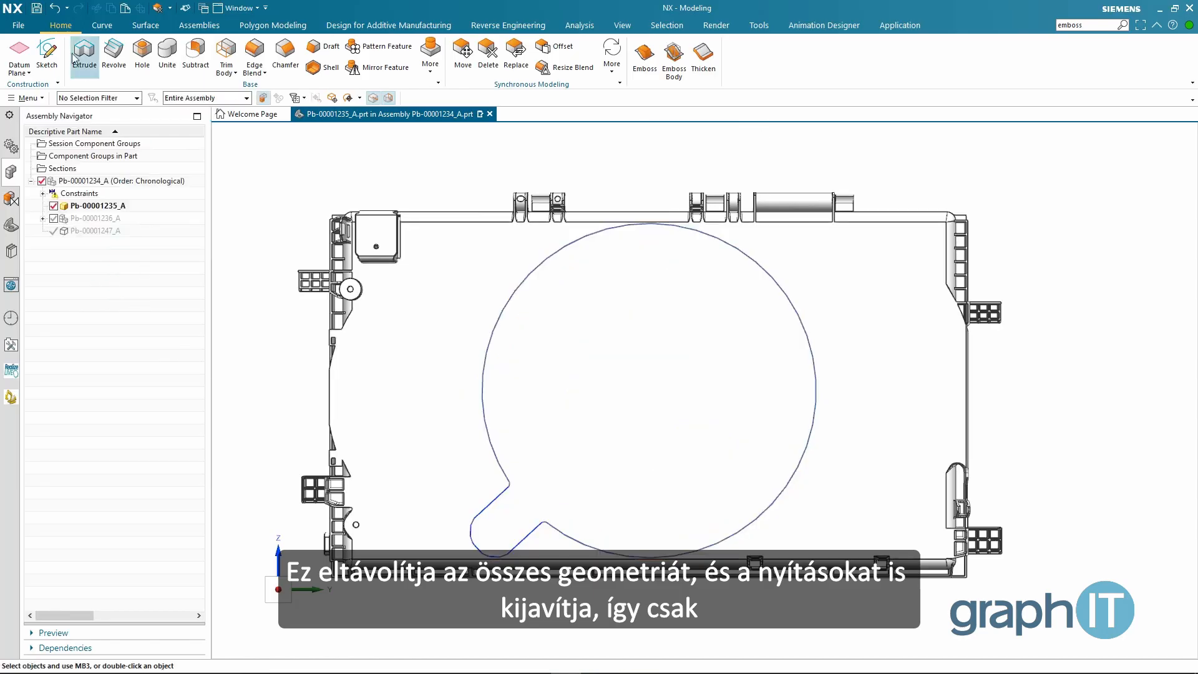
Step: Create a sketch on the housing's flat front face with its origin at the reference outline's side near the plate's middle height
left_click(47, 53)
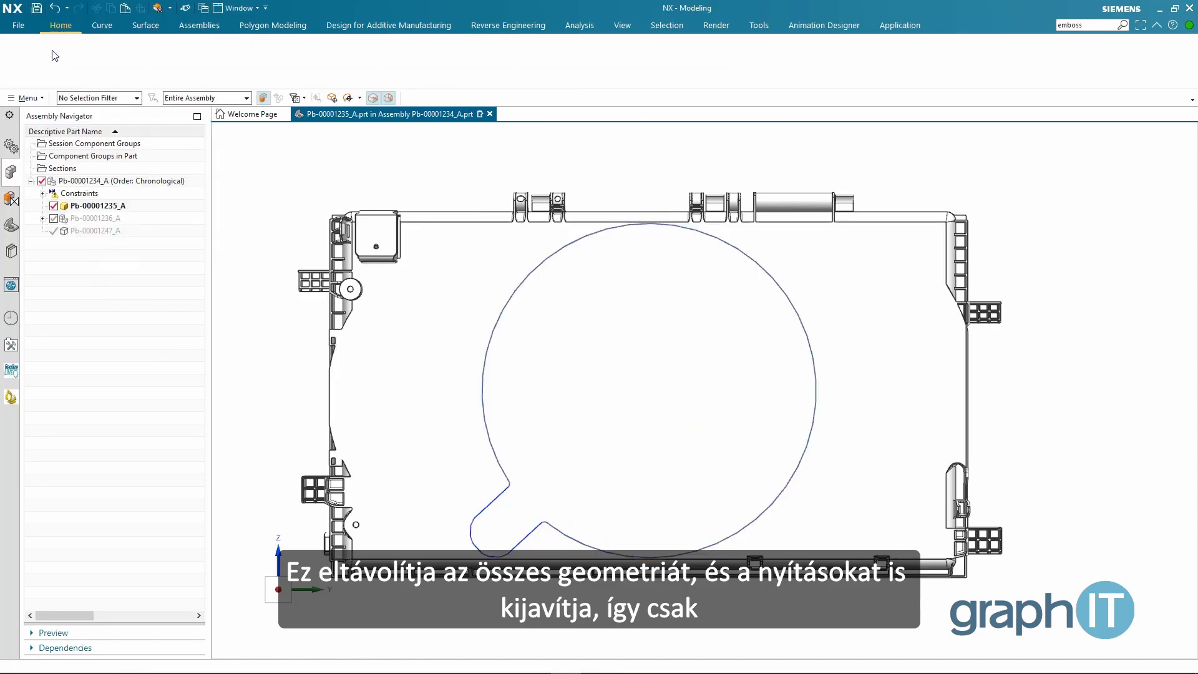
left_click(836, 345)
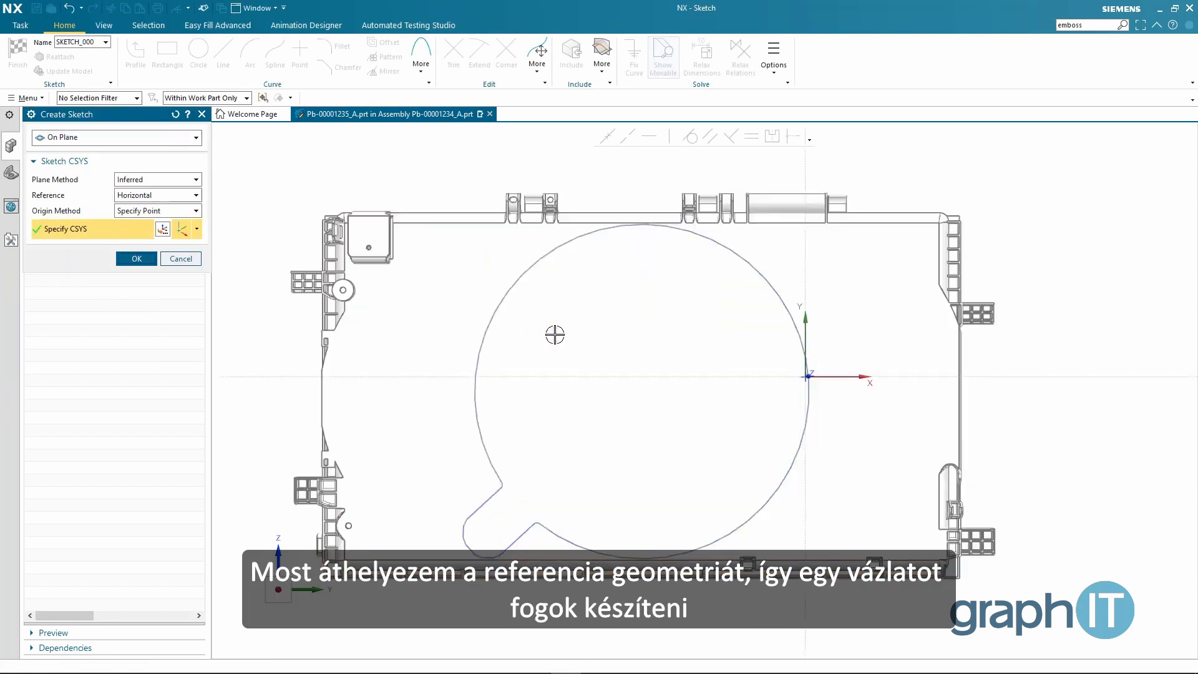
middle_click(554, 335)
Step: Add all the curves of the fan reference outline to the sketch with Add Curves
left_click(604, 73)
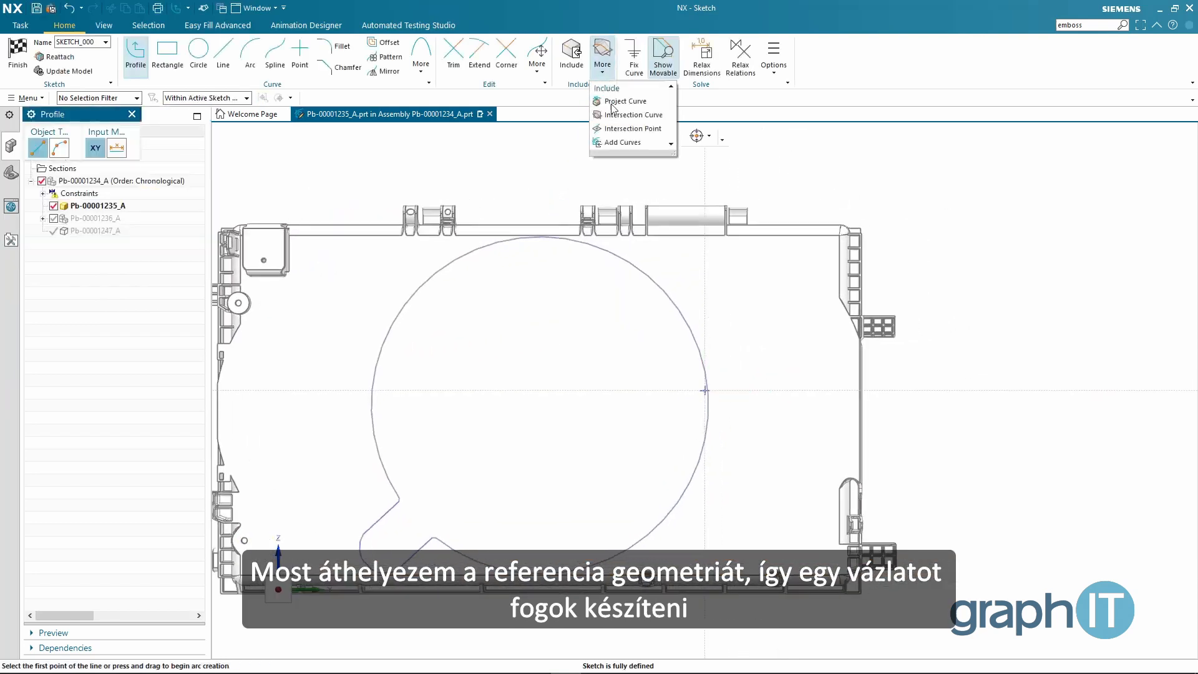
left_click(619, 142)
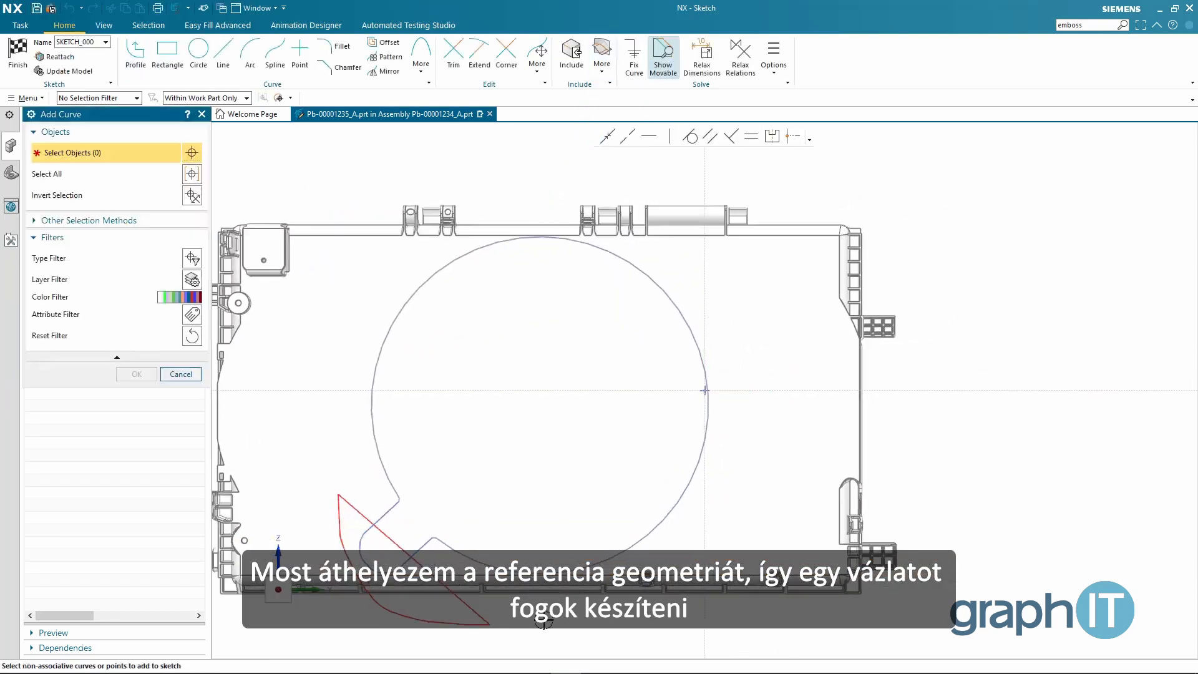
mouse_move(543, 621)
left_mouse_down()
mouse_move(783, 285)
mouse_move(474, 219)
mouse_move(330, 349)
mouse_move(330, 375)
left_mouse_up()
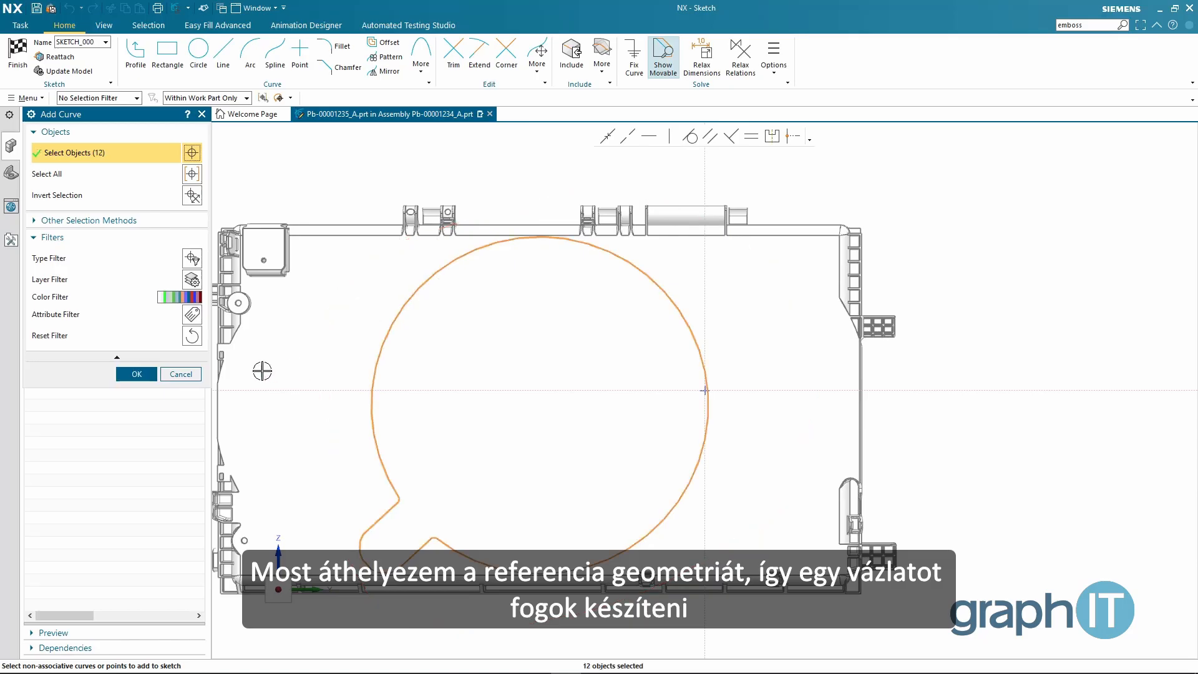
left_click(137, 374)
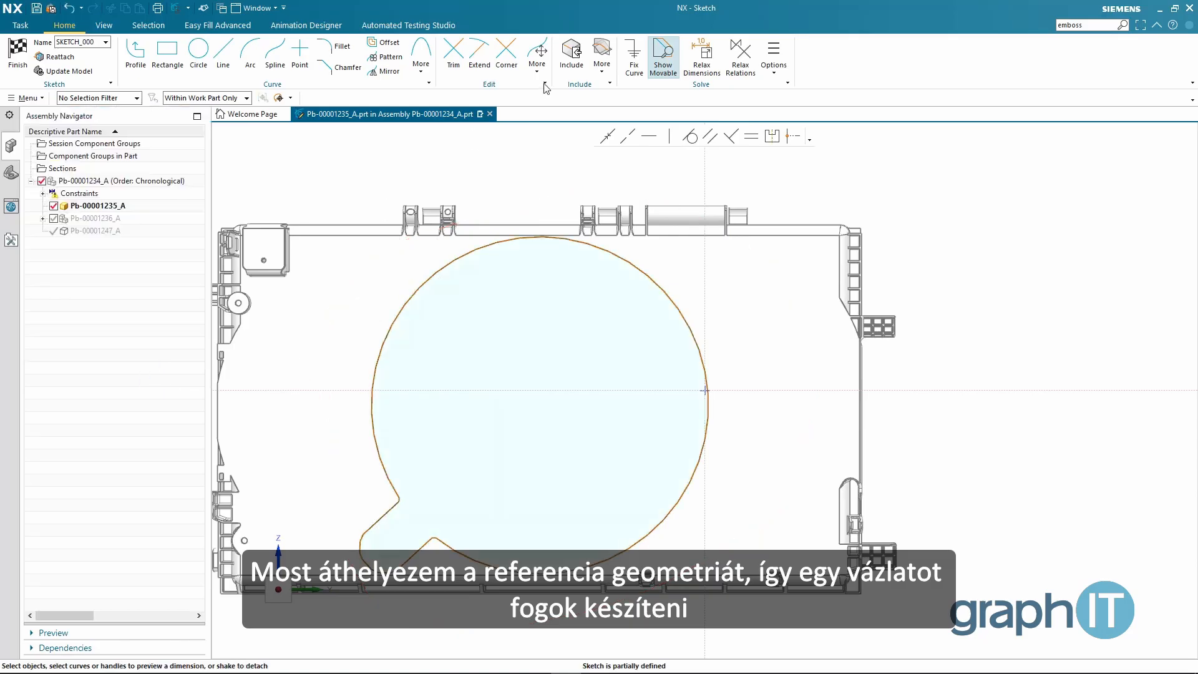
Step: Move the connected outline point to point, from the large arc's center to the sketch origin
left_click(540, 62)
left_click(553, 103)
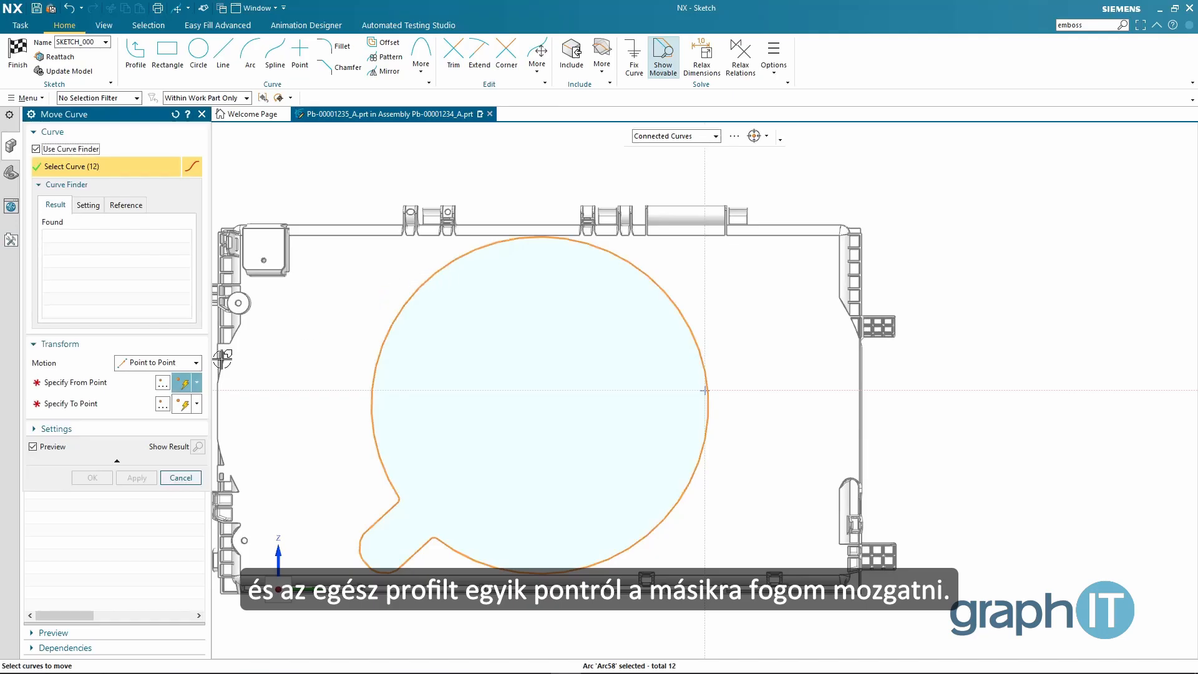
left_click(119, 383)
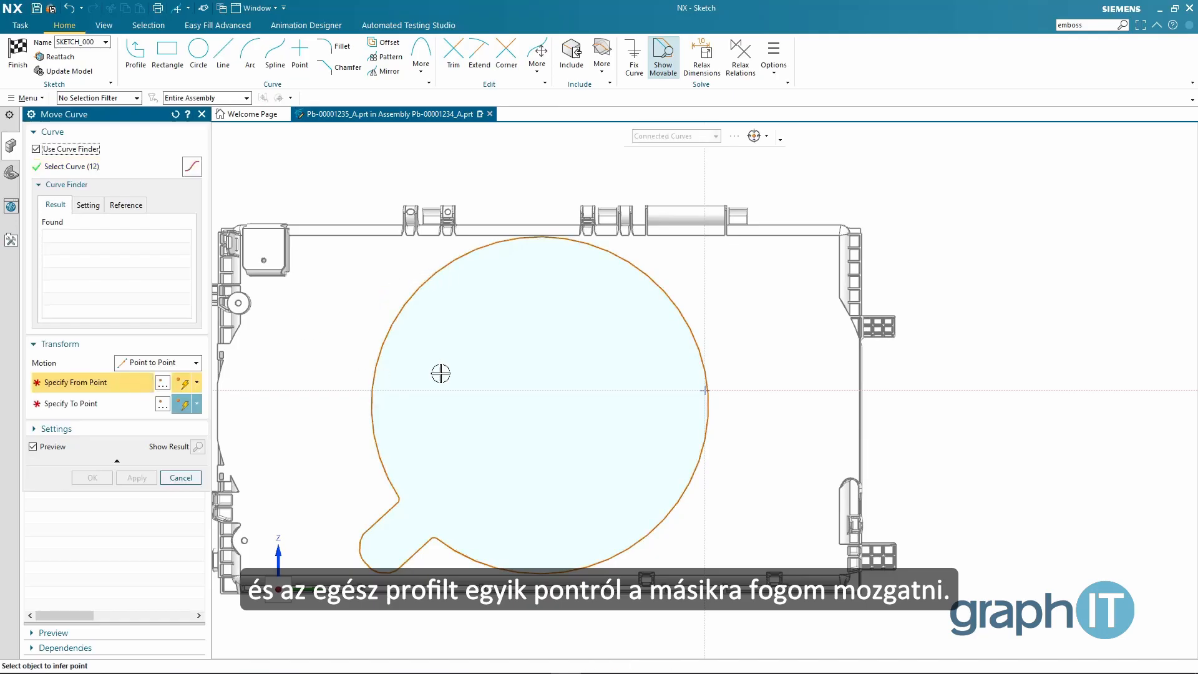
left_click(677, 313)
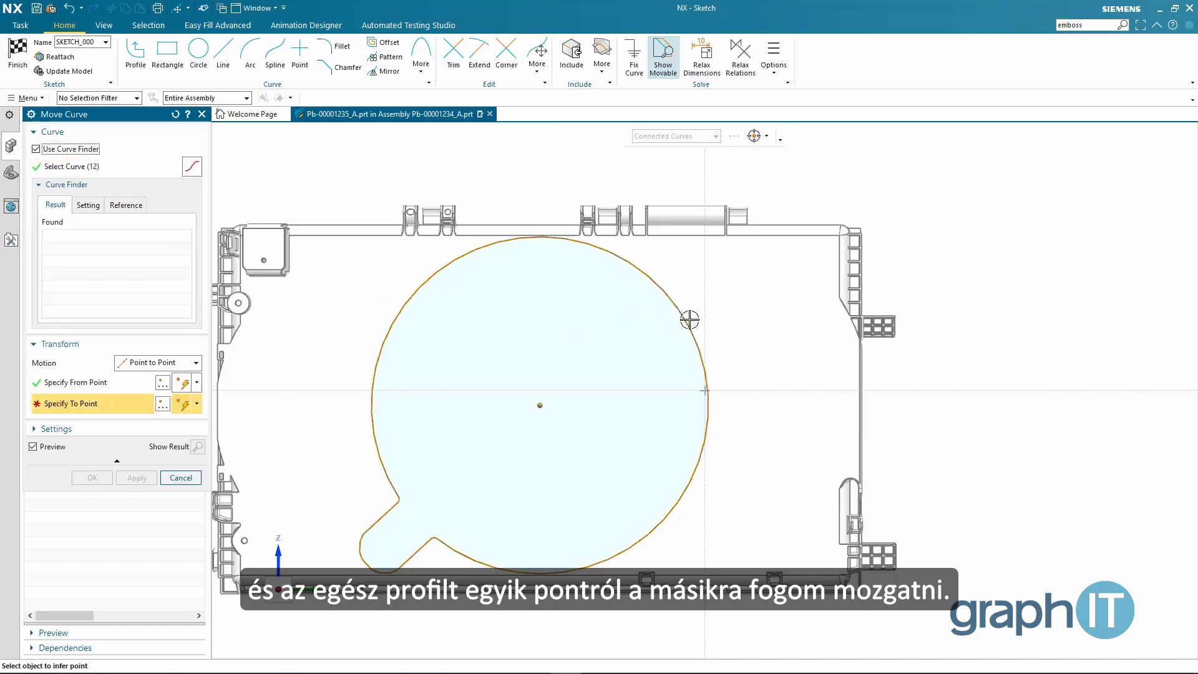
left_click(853, 327)
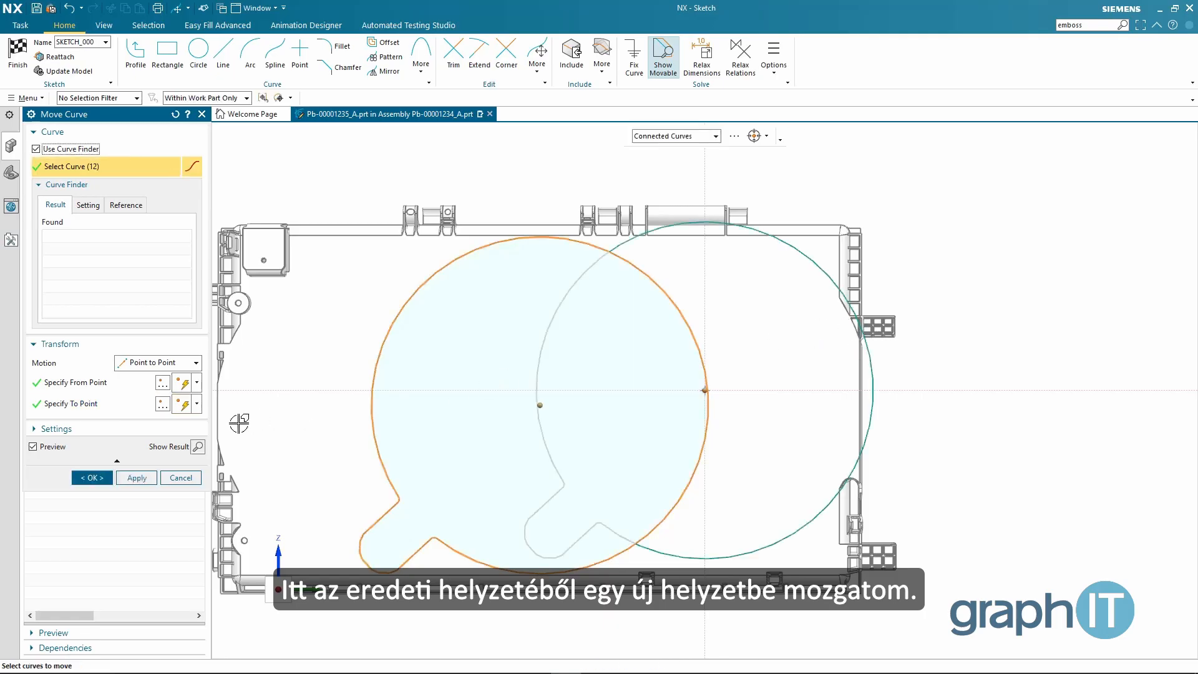
left_click(92, 476)
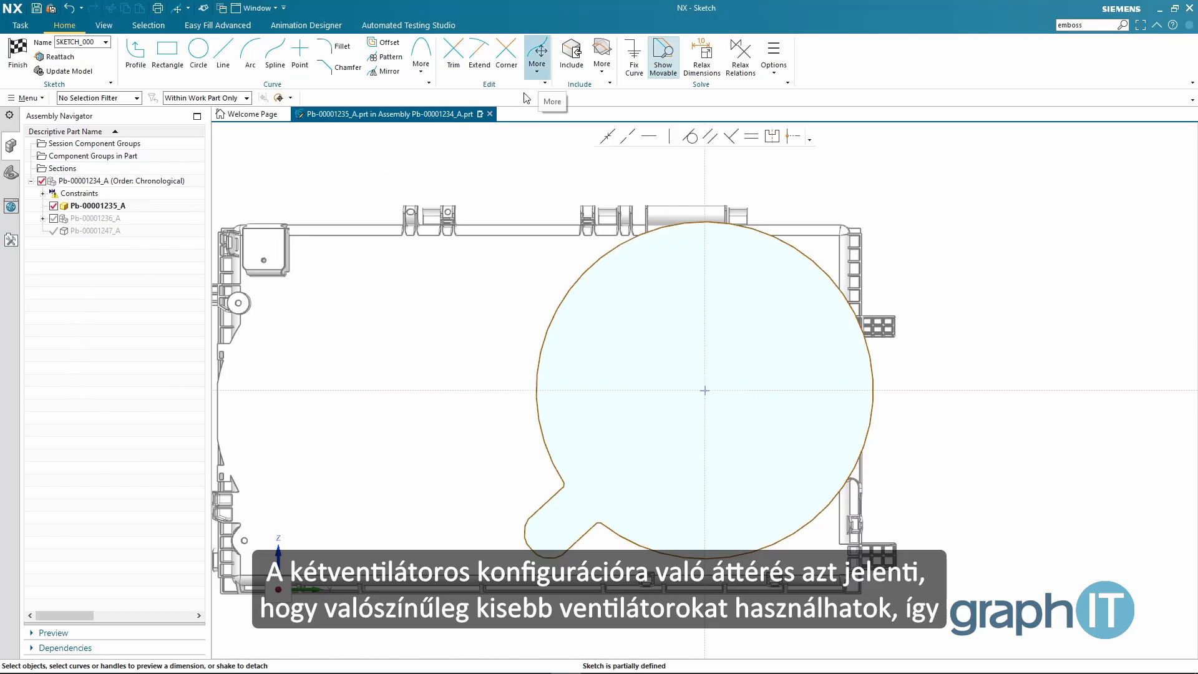
Step: Resize the outline's large arc from its center to a diameter of 354 mm
left_click(539, 70)
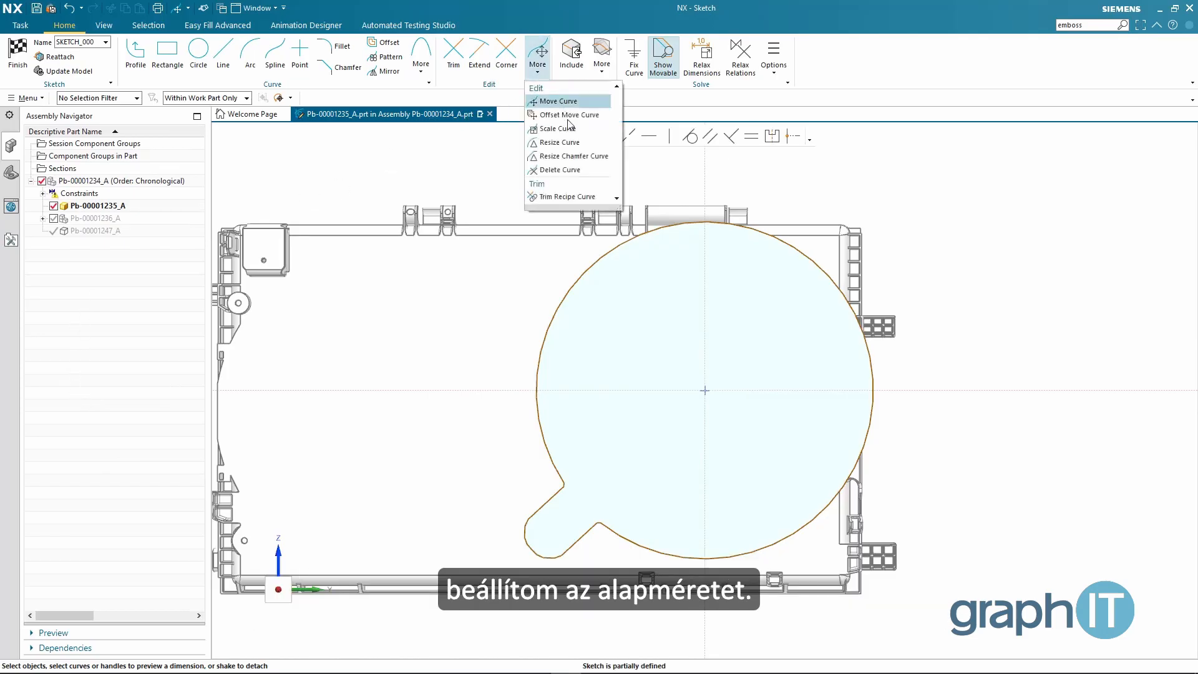
left_click(567, 144)
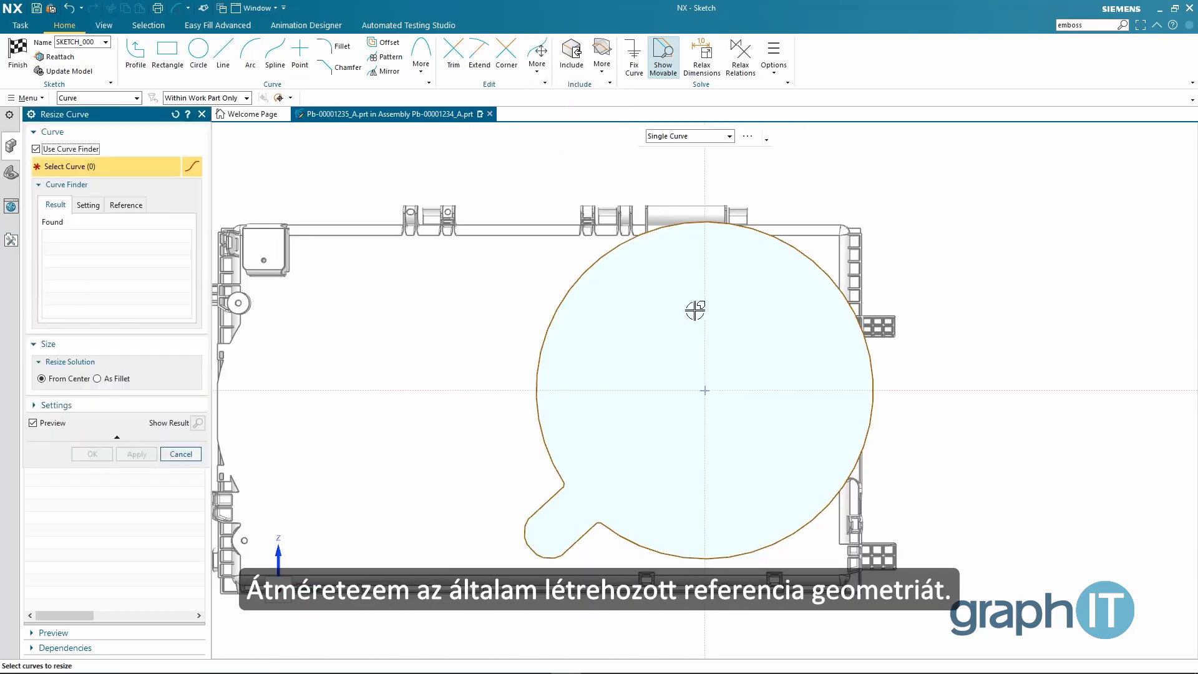
left_click(806, 257)
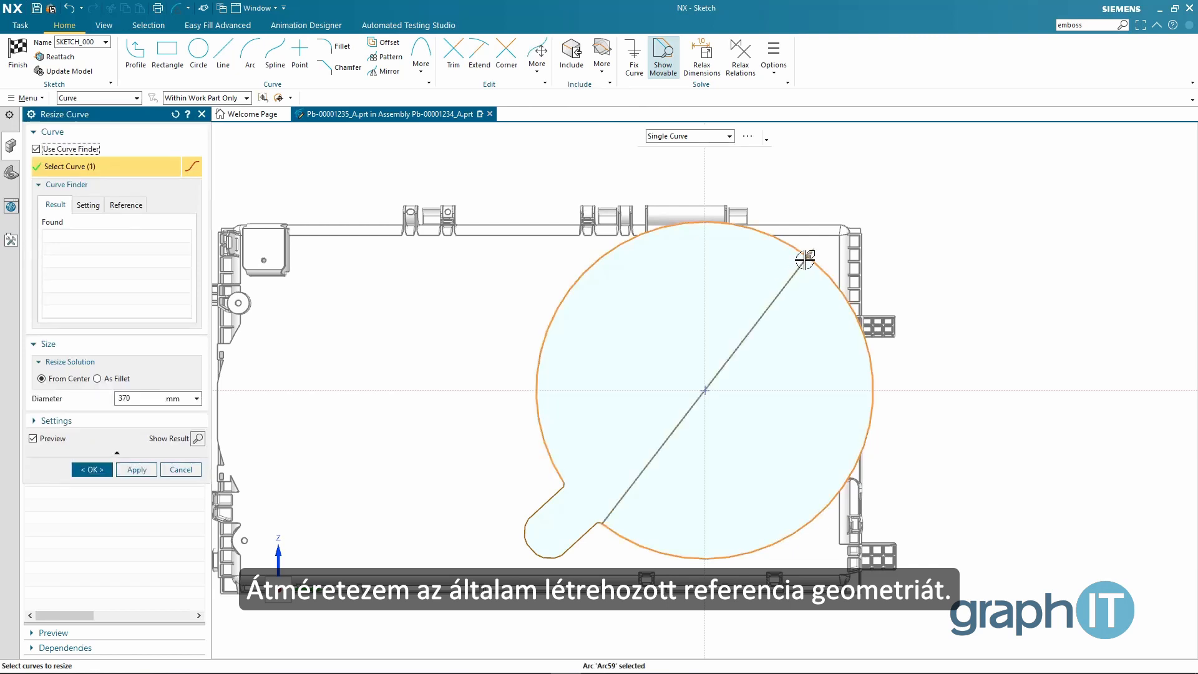
left_click_drag(807, 256, 793, 275)
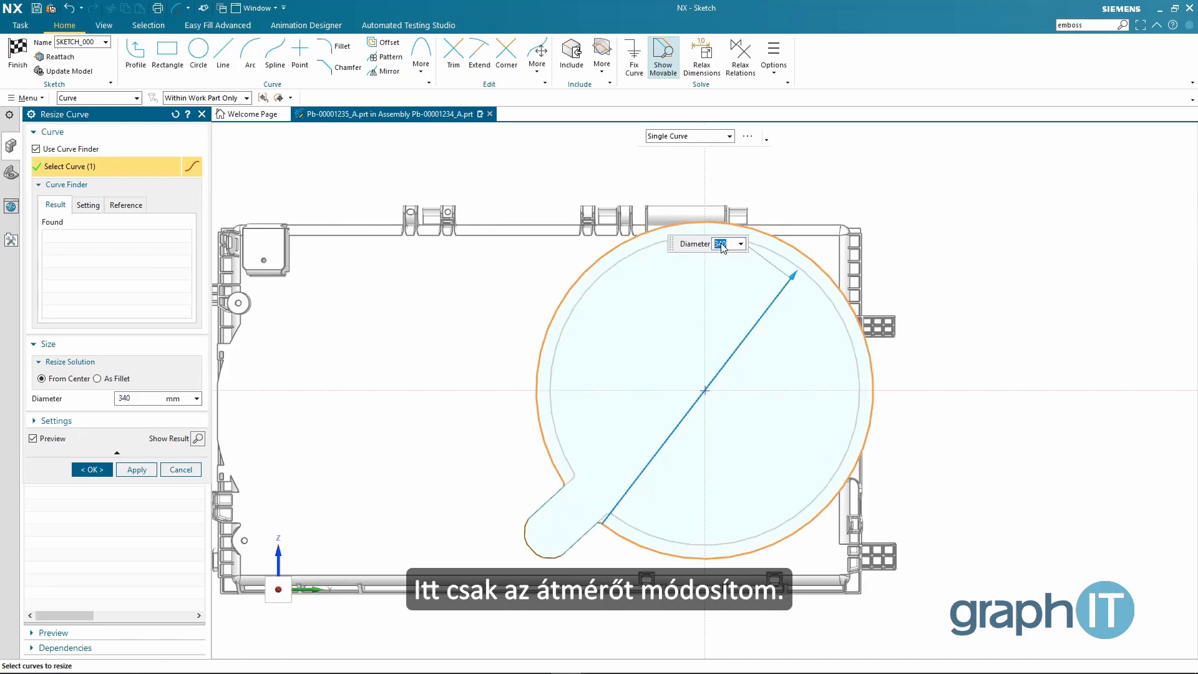
key("Return")
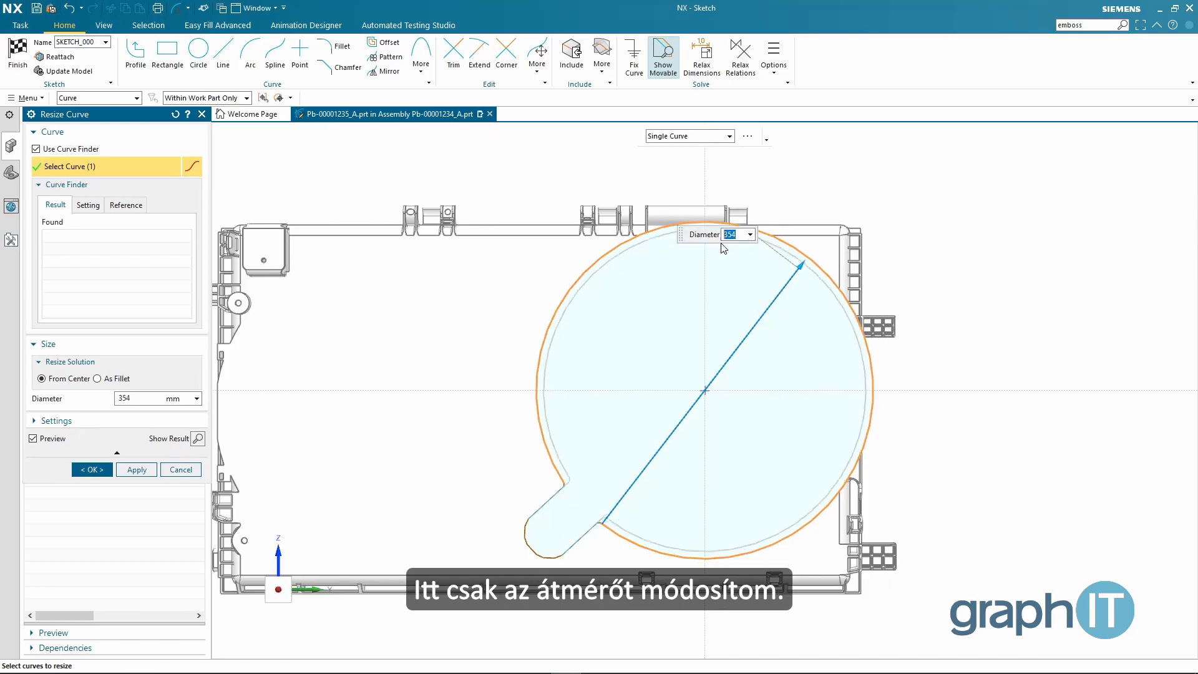
left_click(96, 471)
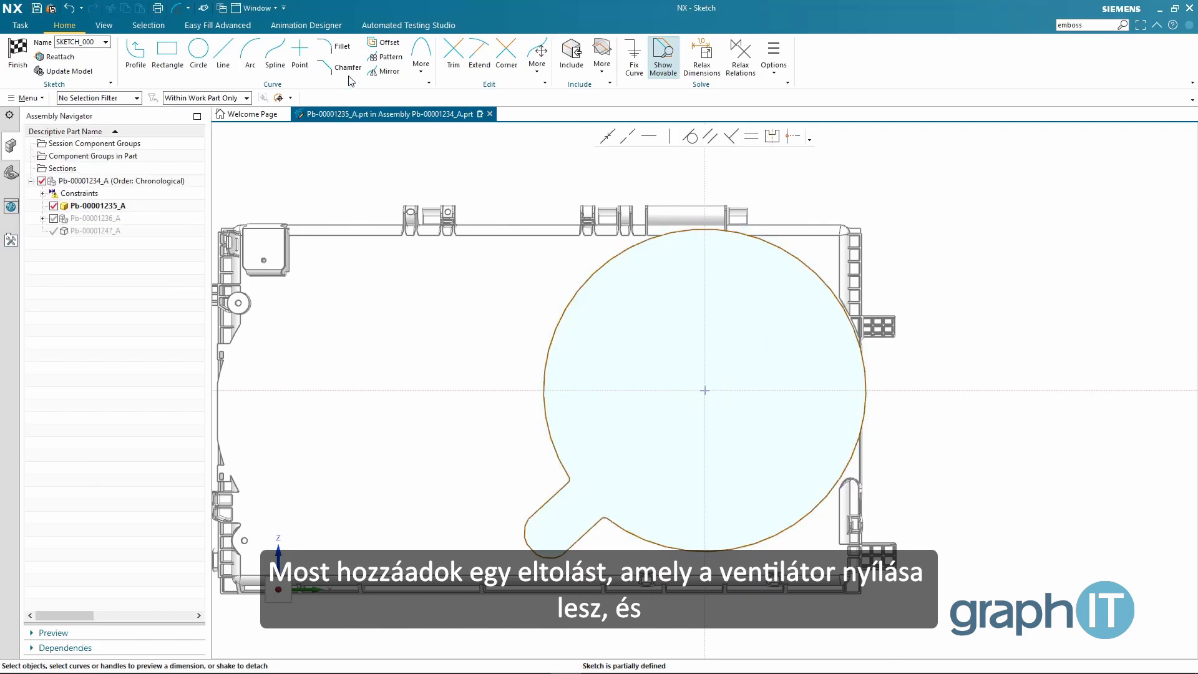
Step: Offset the connected fan profile 10 mm inward and remove the offset's distance dimension
left_click(384, 45)
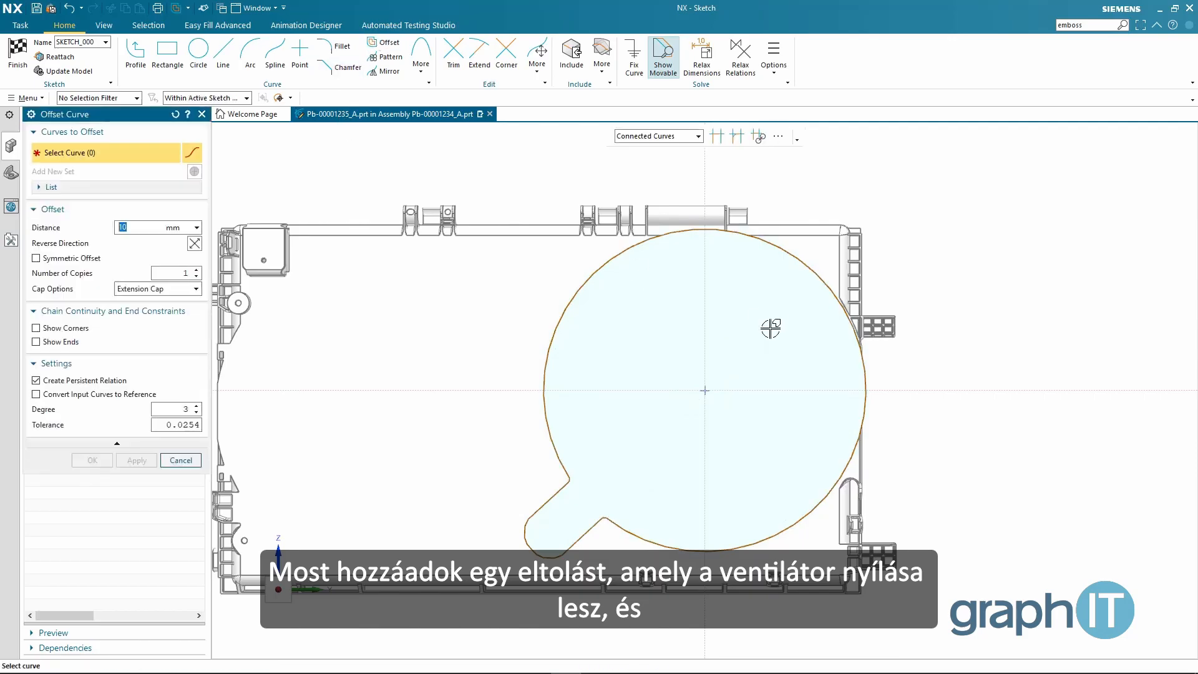
left_click(810, 274)
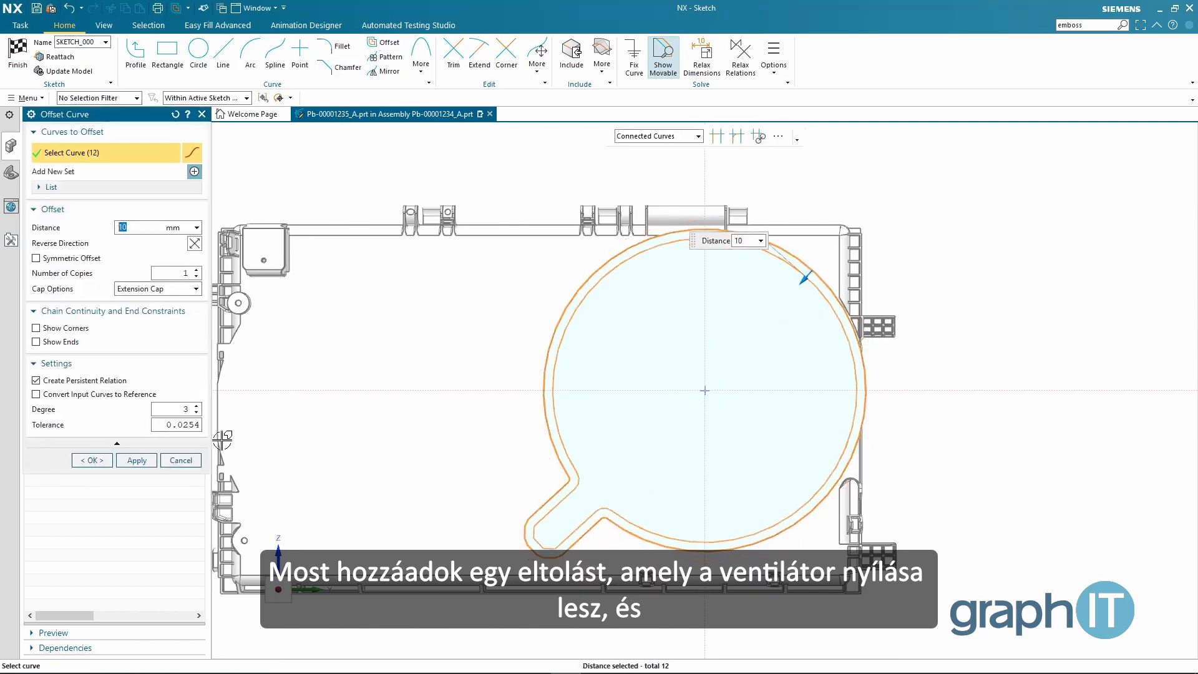
left_click(91, 460)
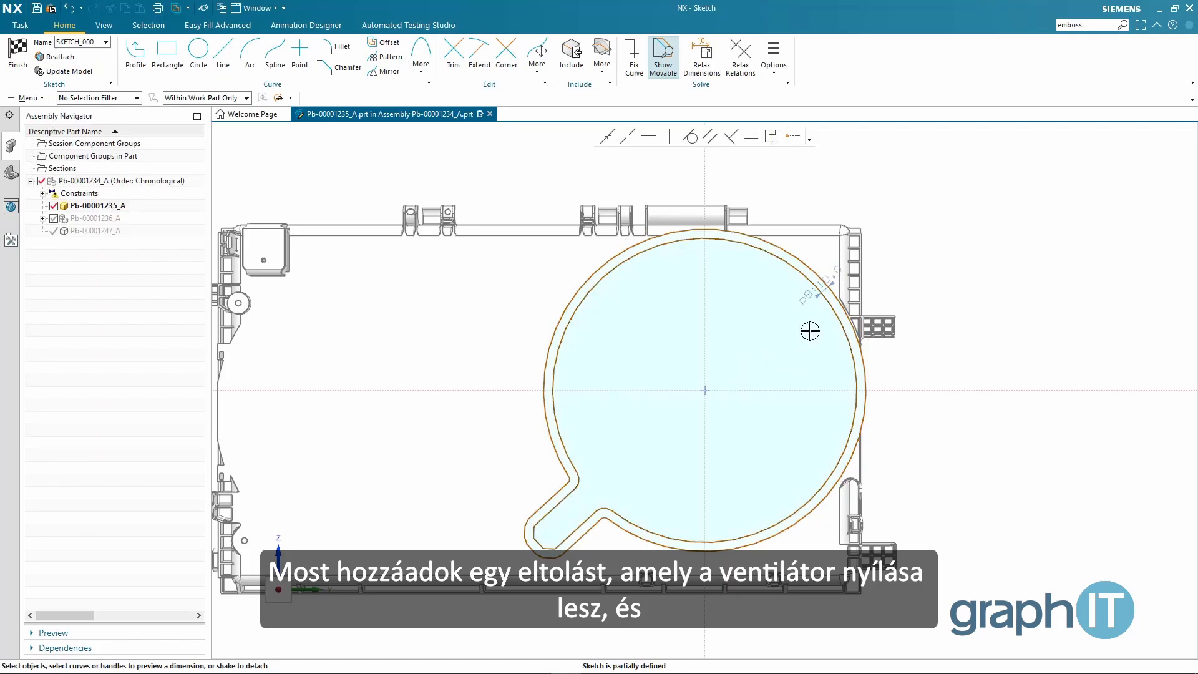
right_click(807, 302)
left_click(856, 283)
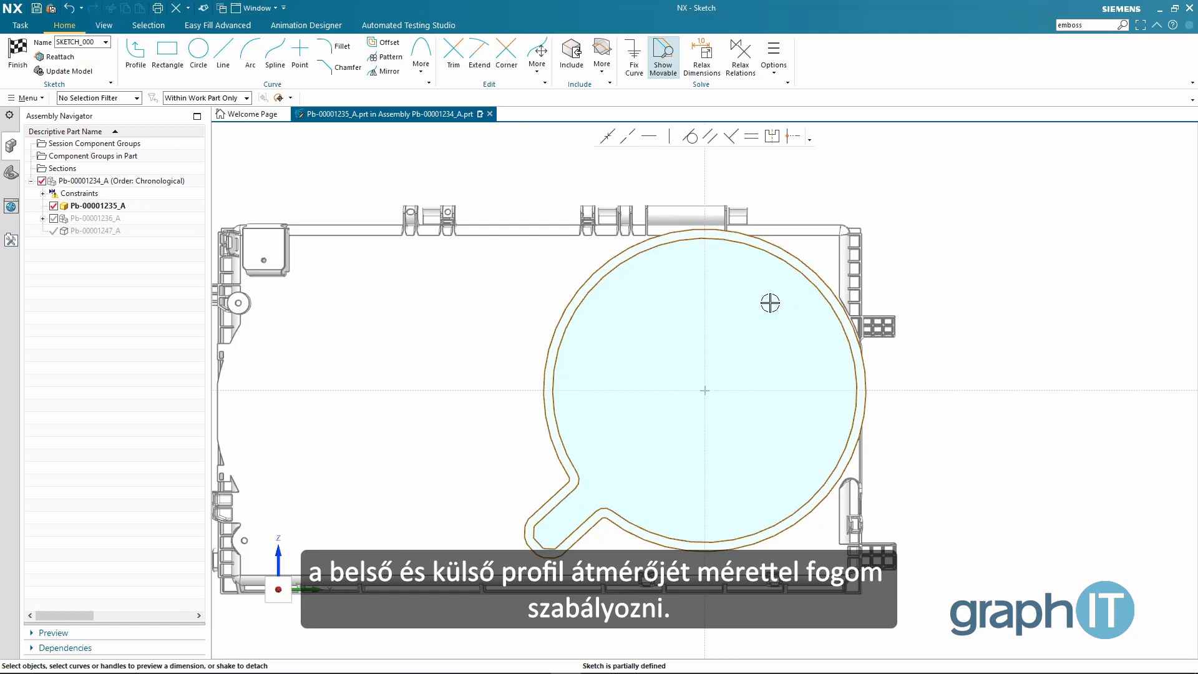
Step: Dimension the outer profile's large arc and convert the radius dimension to a diameter dimension
left_click(797, 258)
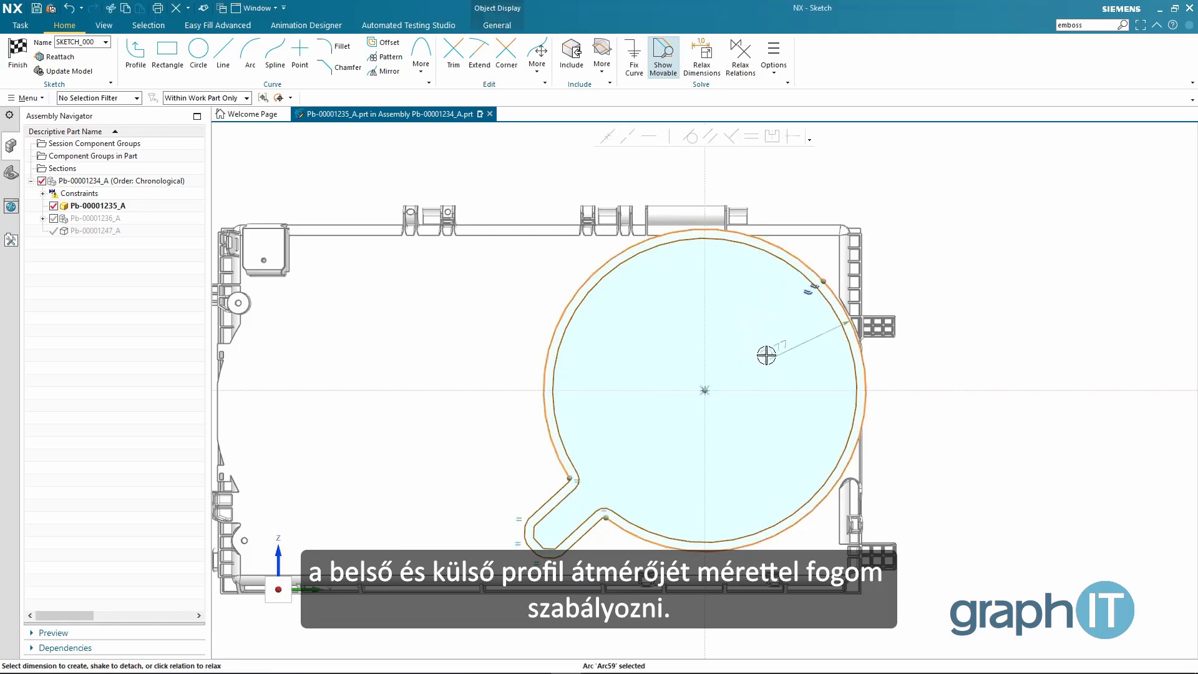
left_click(730, 359)
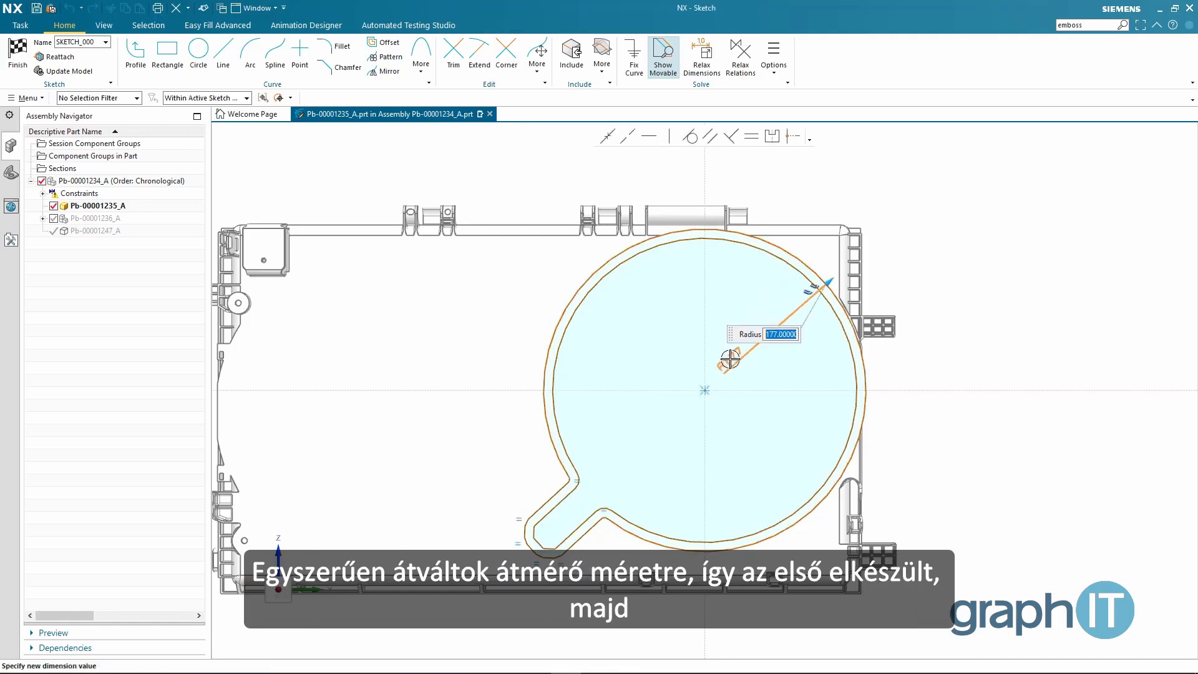
right_click(731, 357)
left_click(780, 382)
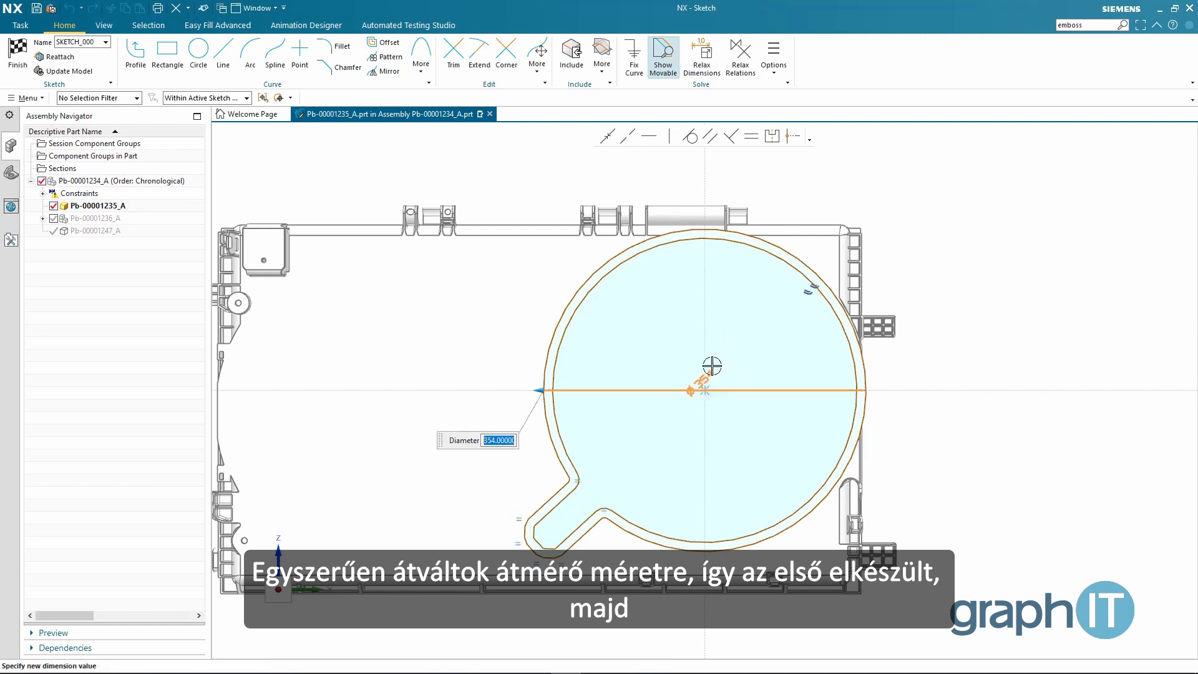
Step: Close the dimension entry and add an expression to the outer arc's diameter dimension
key("Escape")
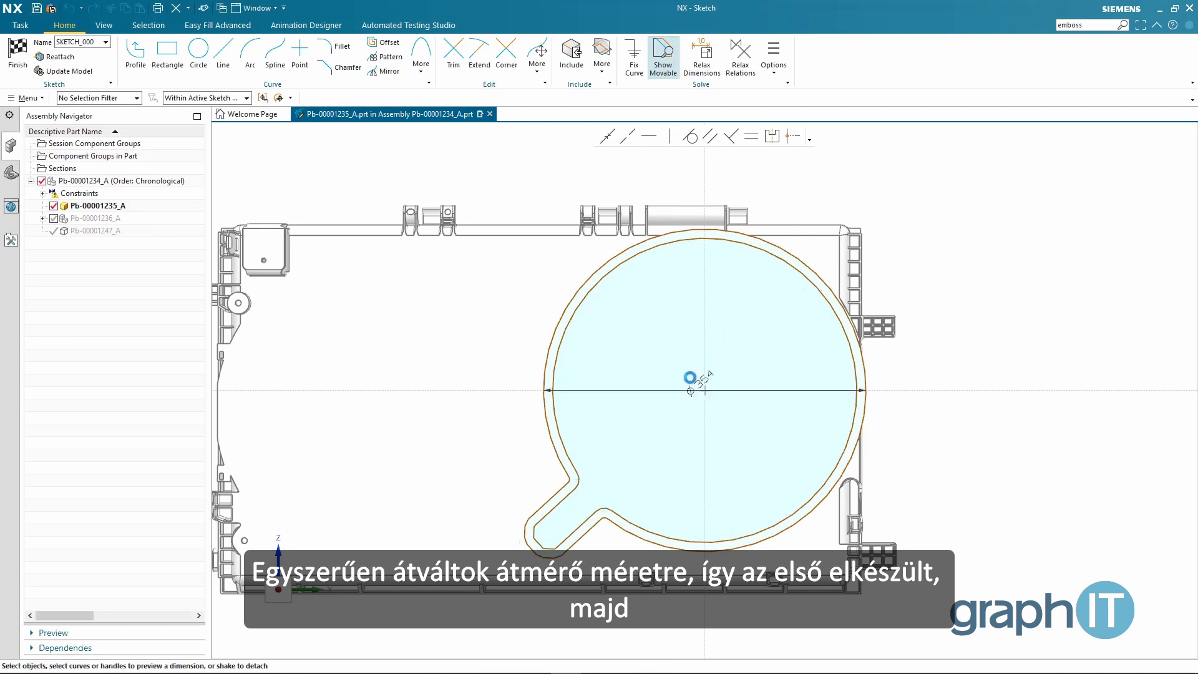
right_click(698, 379)
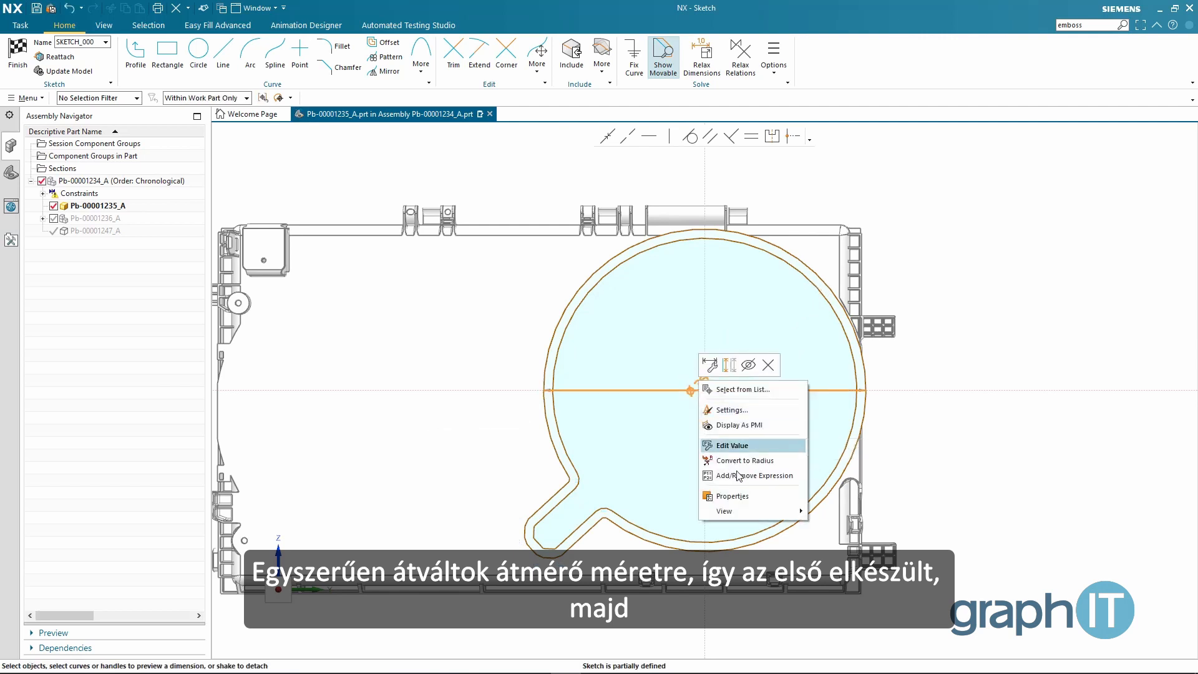
left_click(736, 476)
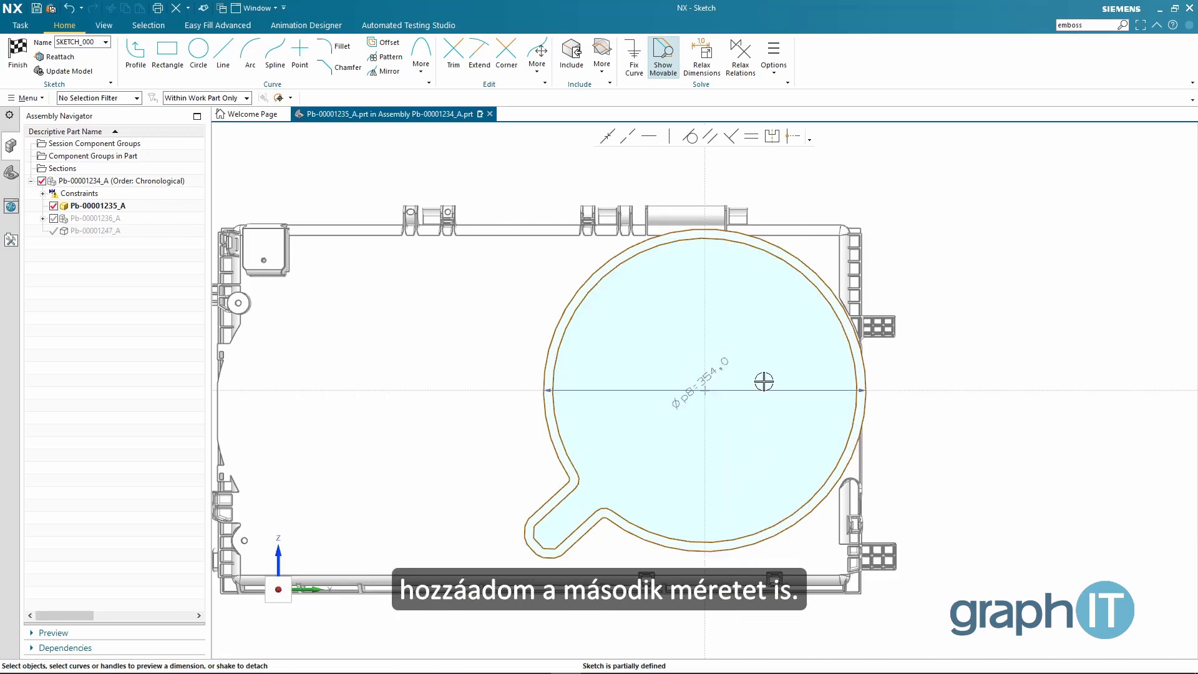
Step: Dimension the inner profile's large arc, convert the radius dimension to a diameter dimension, and set it to 330 mm
left_click(778, 260)
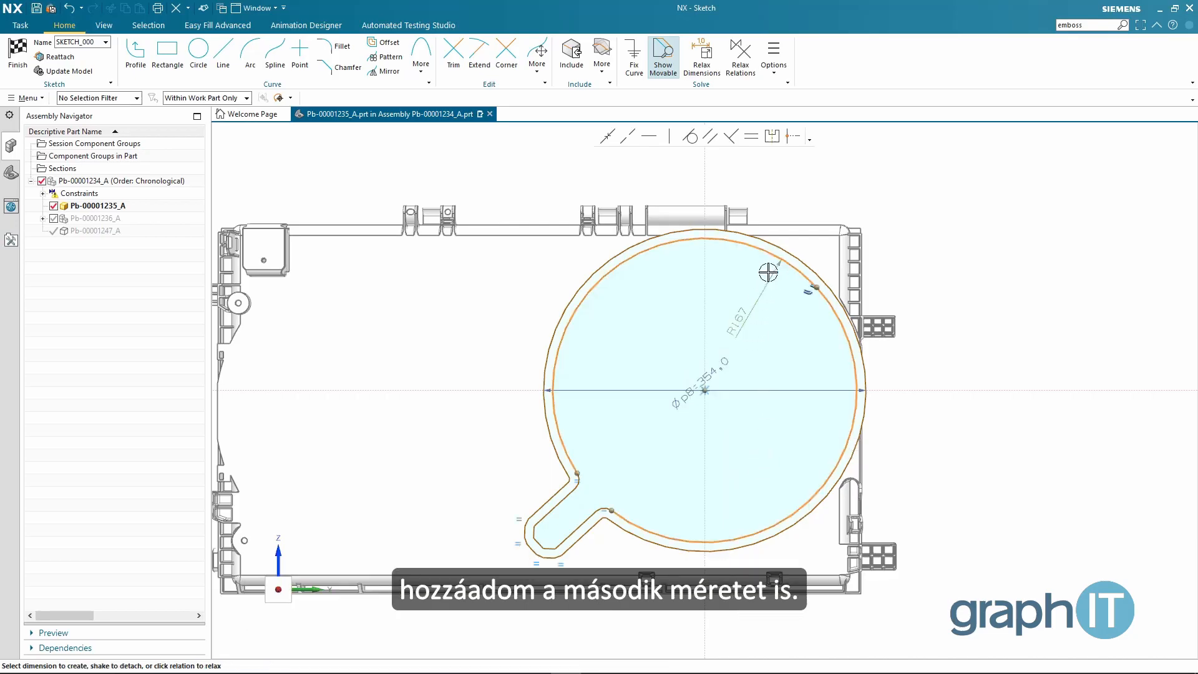
left_click(733, 319)
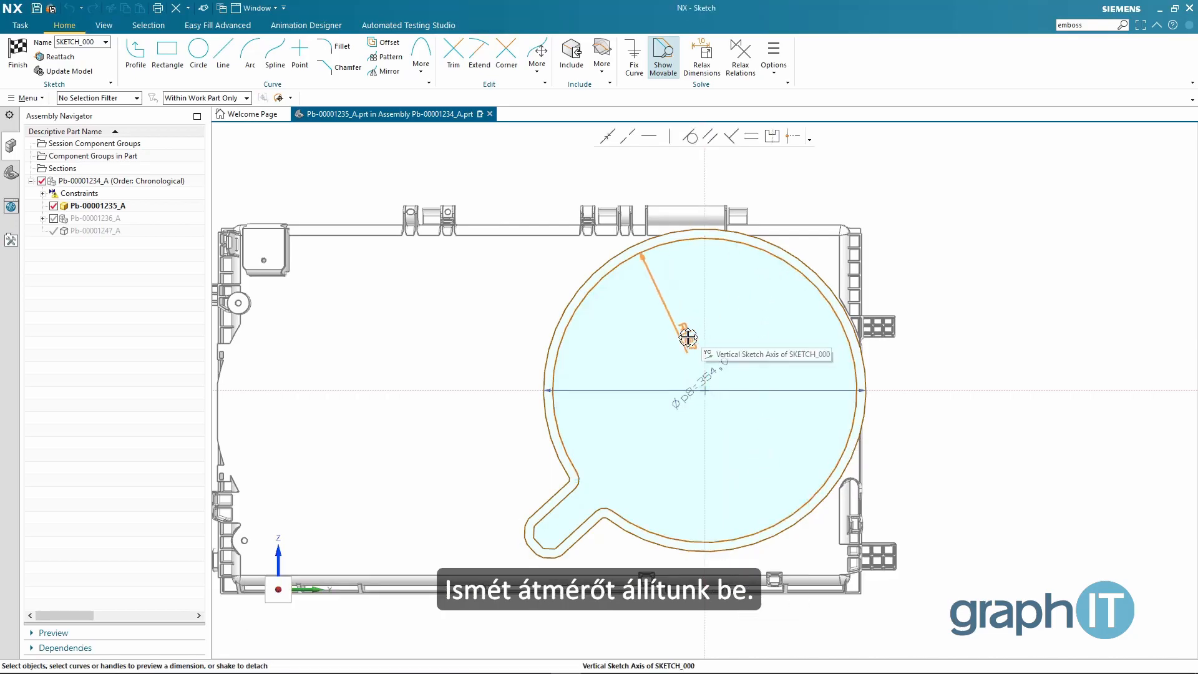
left_click(687, 340)
right_click(690, 336)
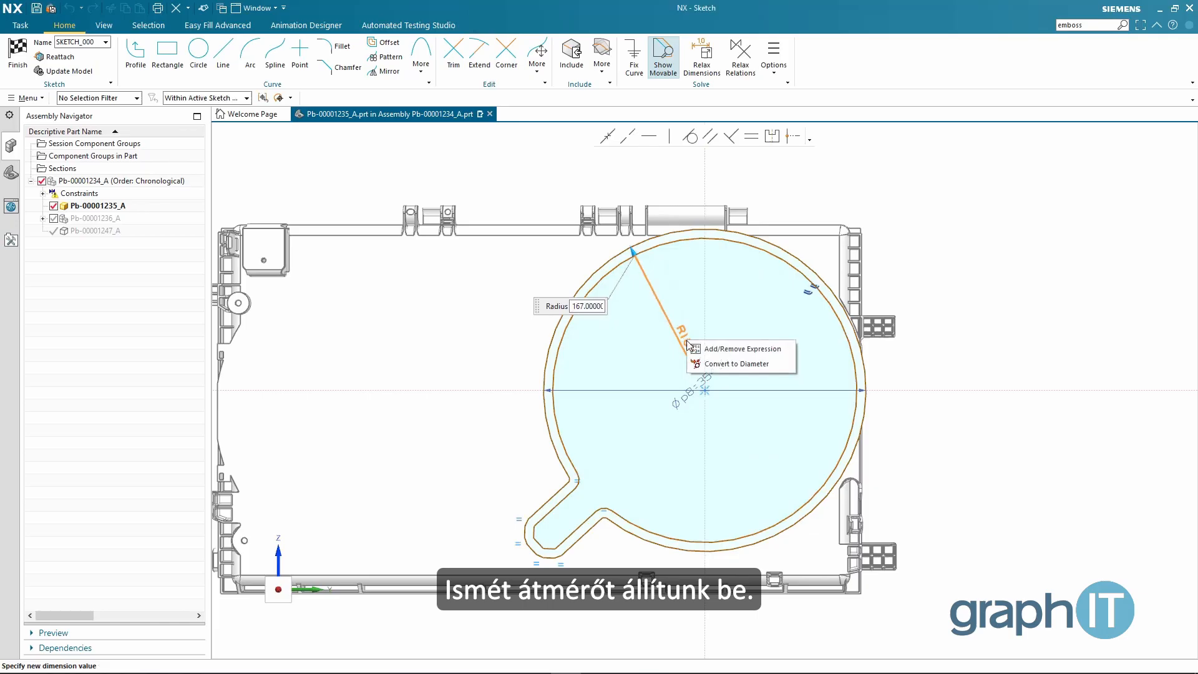
left_click(714, 358)
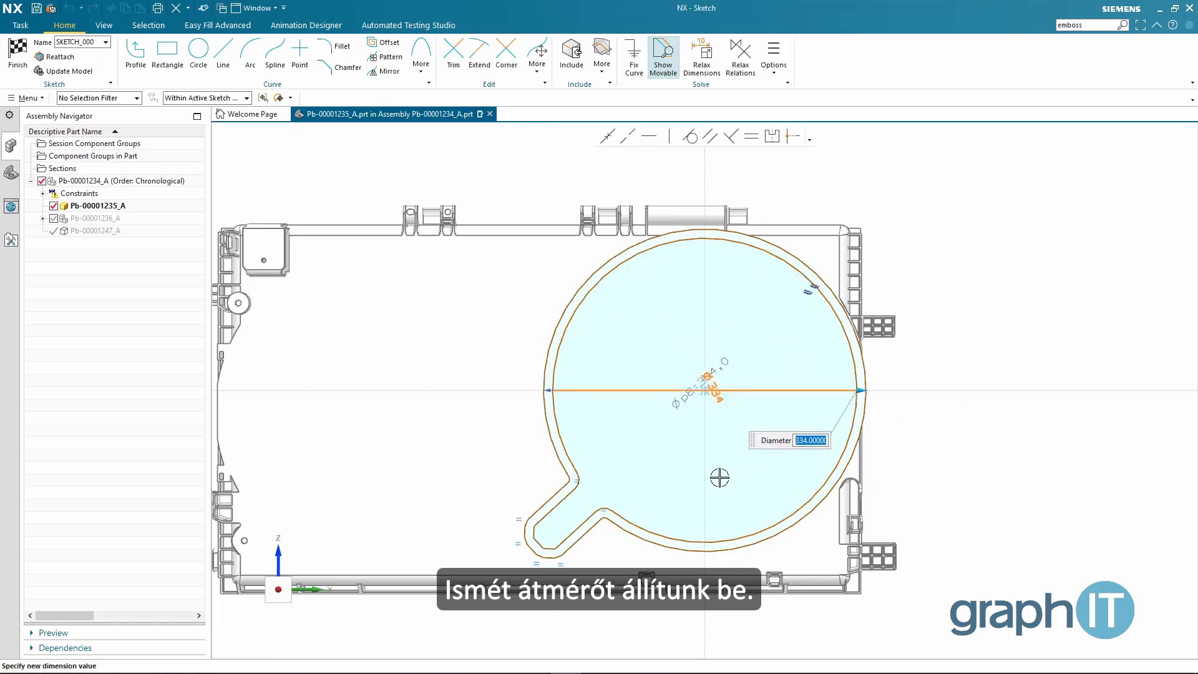
type("330")
key("Return")
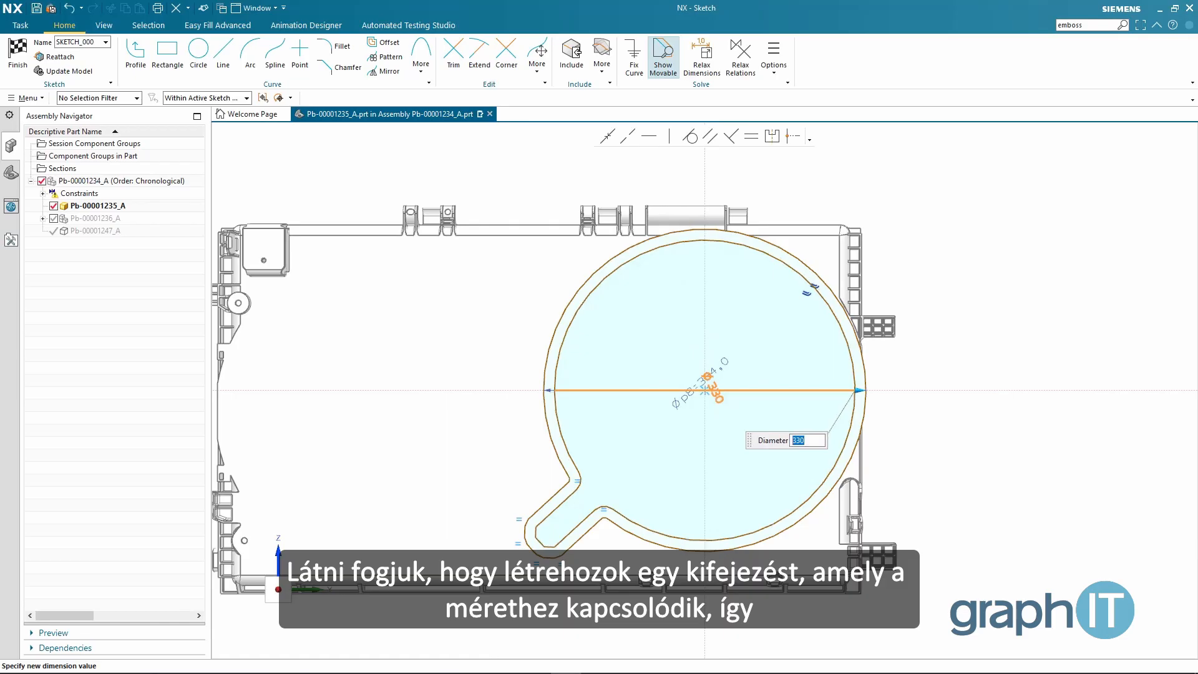
left_click(731, 464)
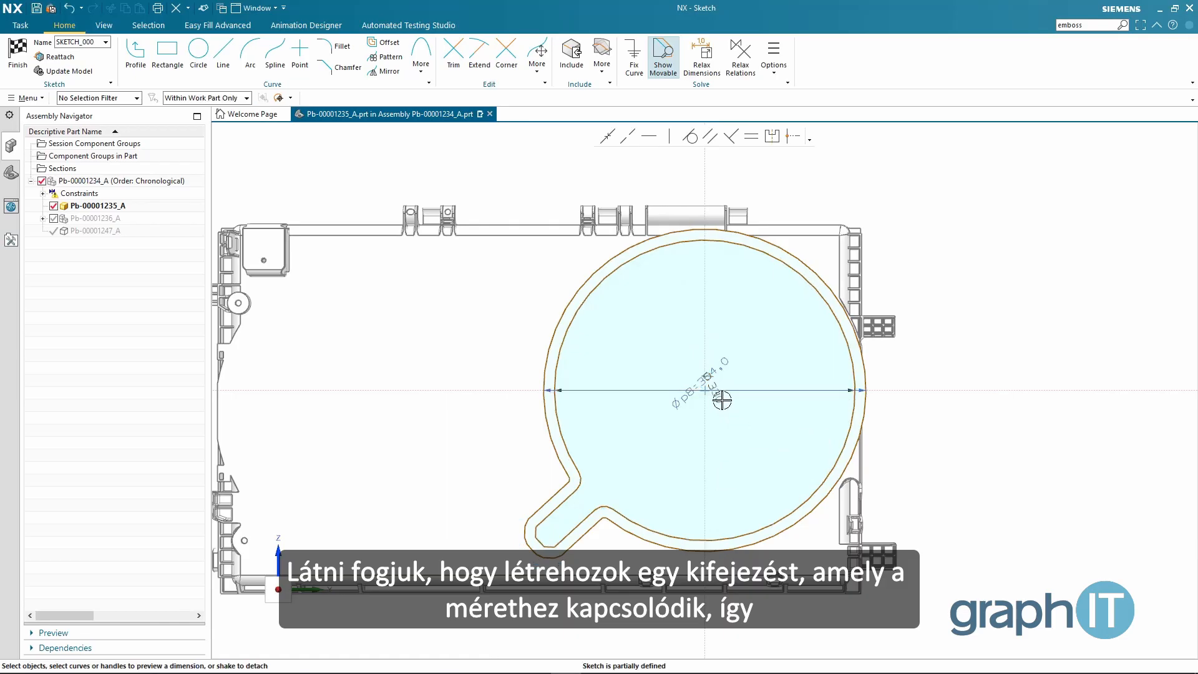
Step: Reposition the inner arc's diameter dimension diagonally inside the circle and add an expression to it
left_click_drag(721, 398, 740, 428)
right_click(740, 428)
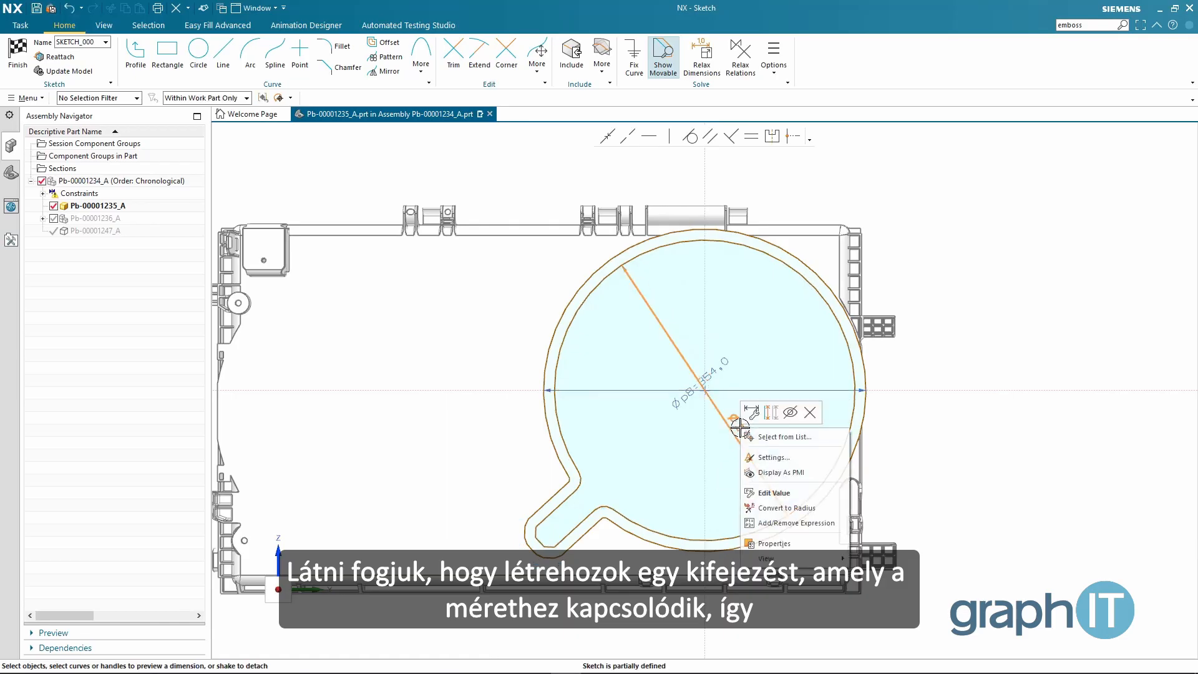
left_click(775, 526)
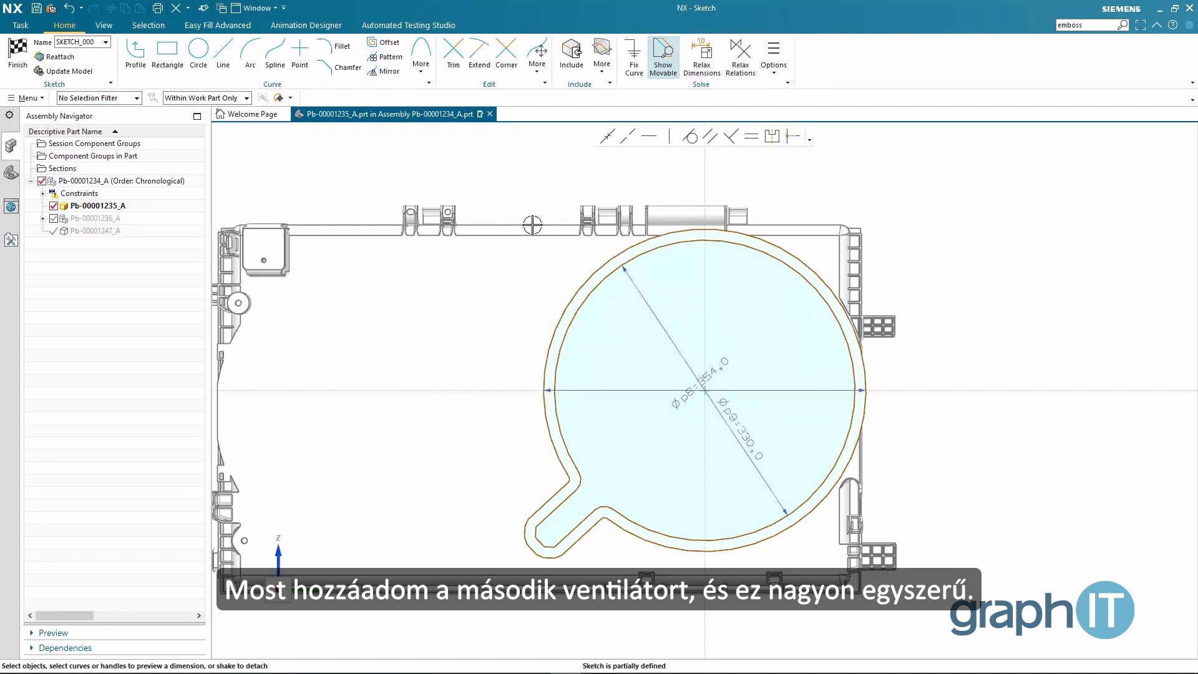
Step: Copy both fan outlines to the housing's free side and move the copy point to point, from its arc center to the curved housing edge's center
mouse_move(537, 201)
left_mouse_down()
mouse_move(460, 481)
mouse_move(664, 617)
mouse_move(949, 318)
mouse_move(540, 206)
left_mouse_up()
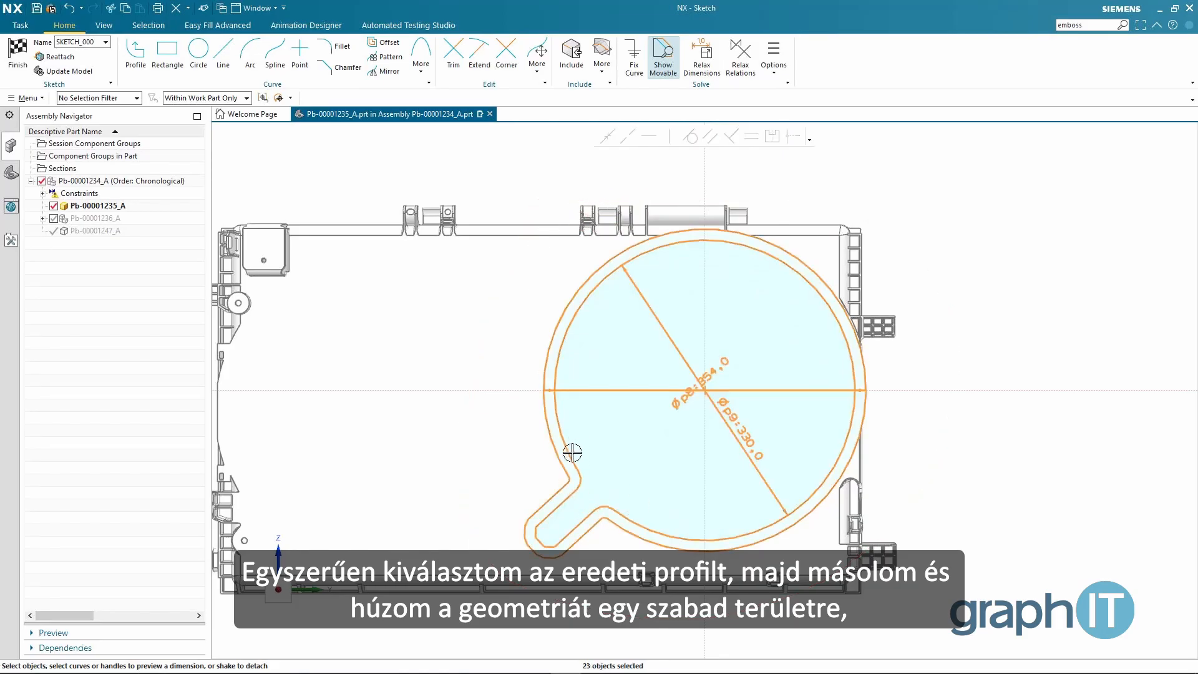
left_click_drag(576, 455, 293, 467, "ctrl")
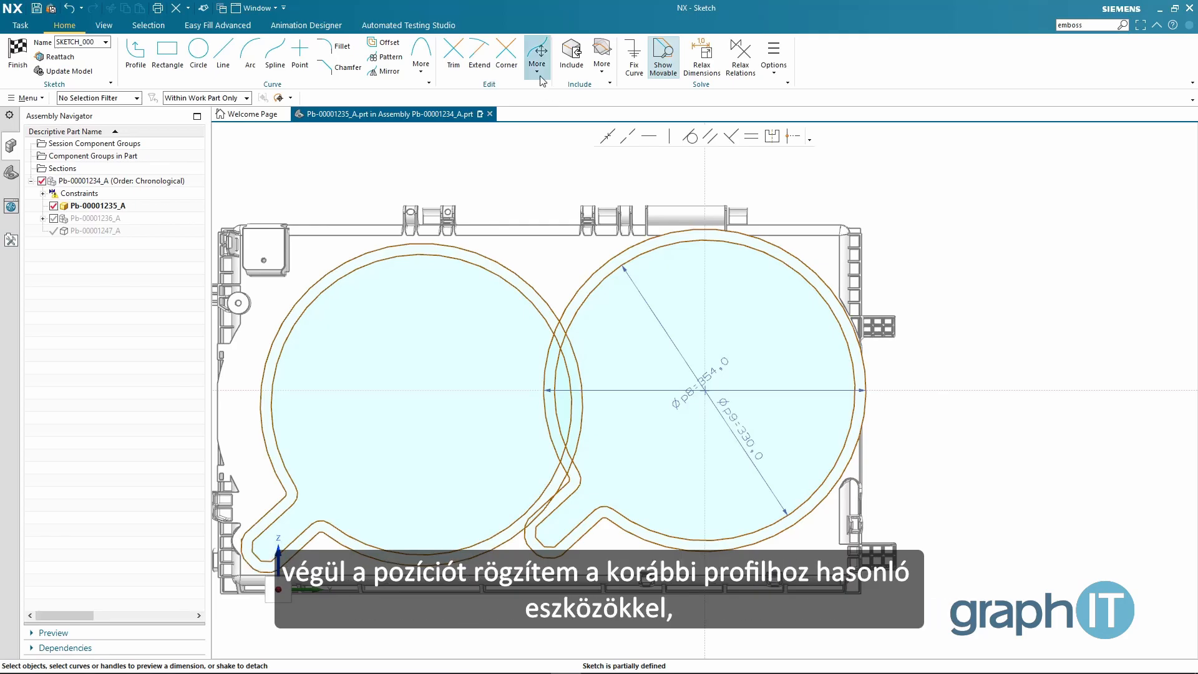
left_click(537, 55)
left_click(630, 95)
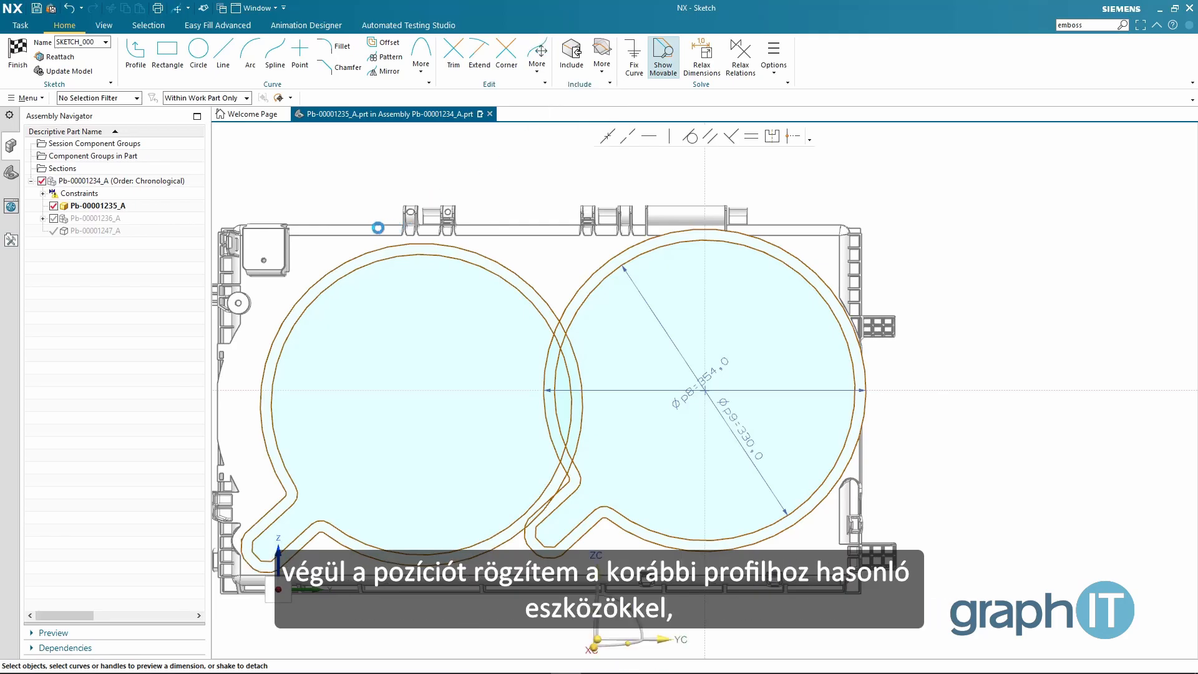
left_click(377, 259)
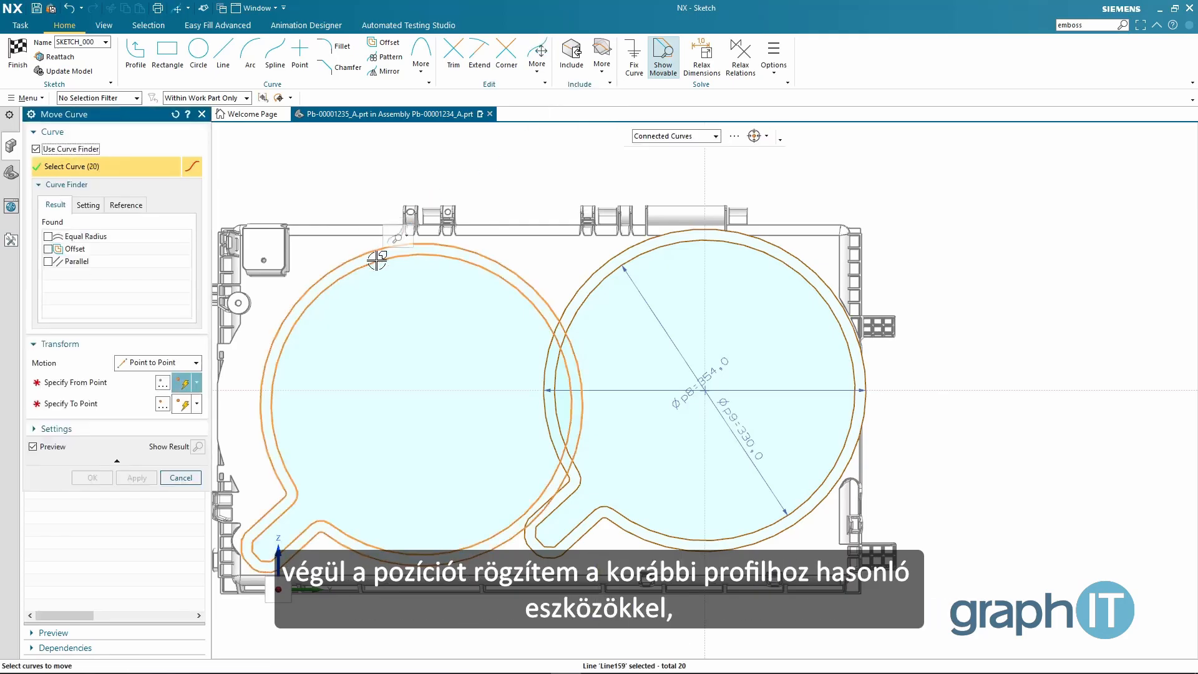
middle_click(377, 260)
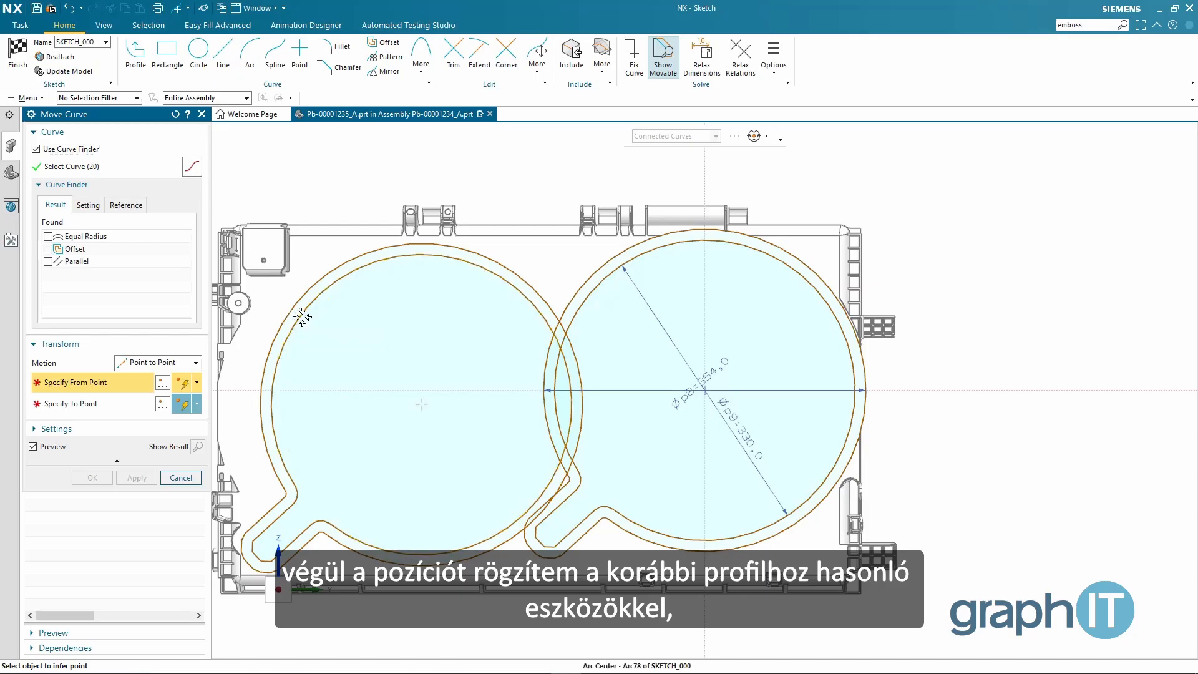
left_click(302, 317)
left_click(238, 335)
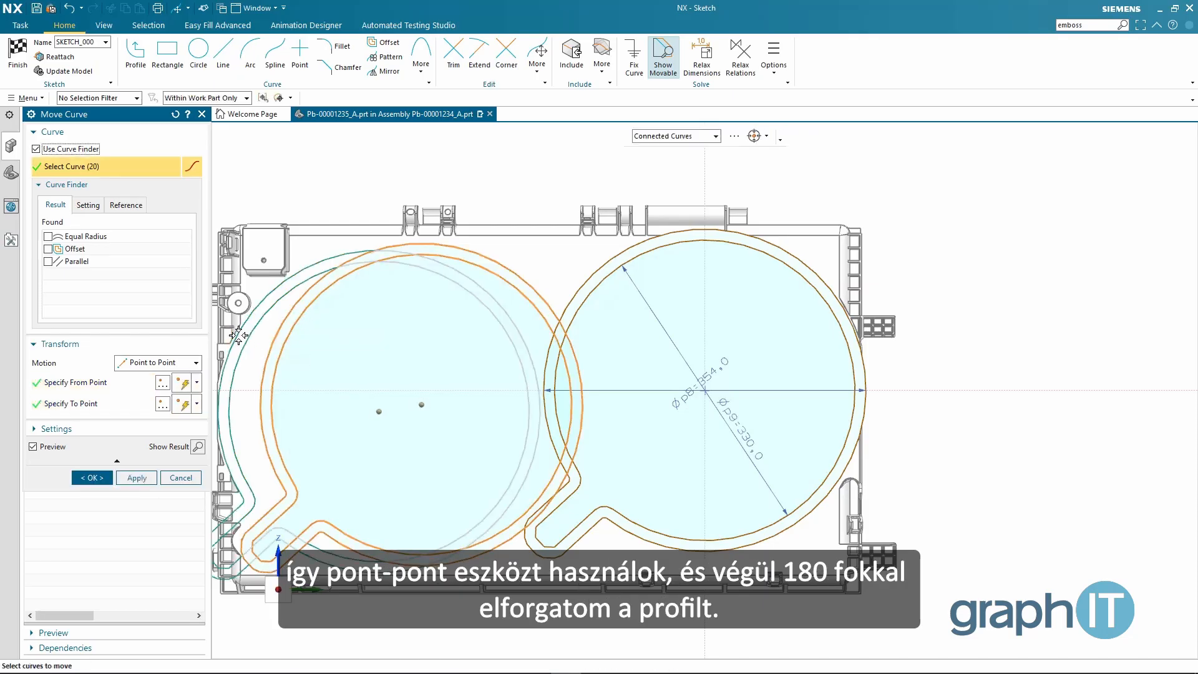
left_click(136, 477)
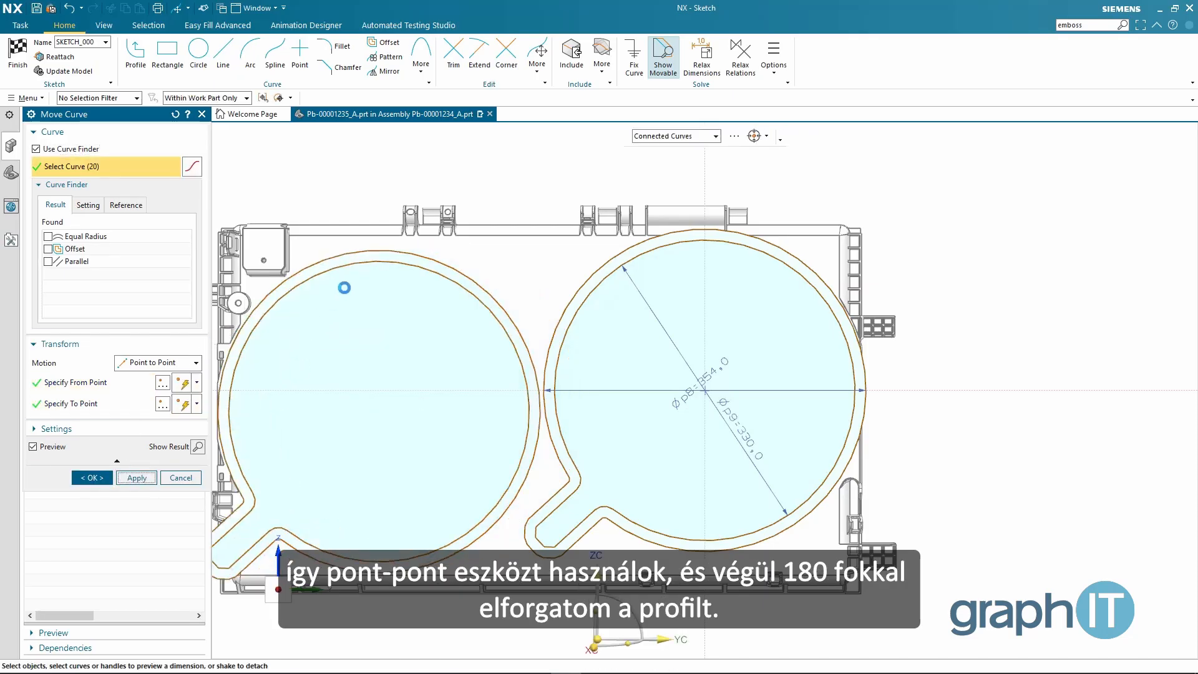
Step: Rotate both outlines of the copied fan profile 180° about their arc center using Dynamic motion in Move Curve
left_click(367, 256)
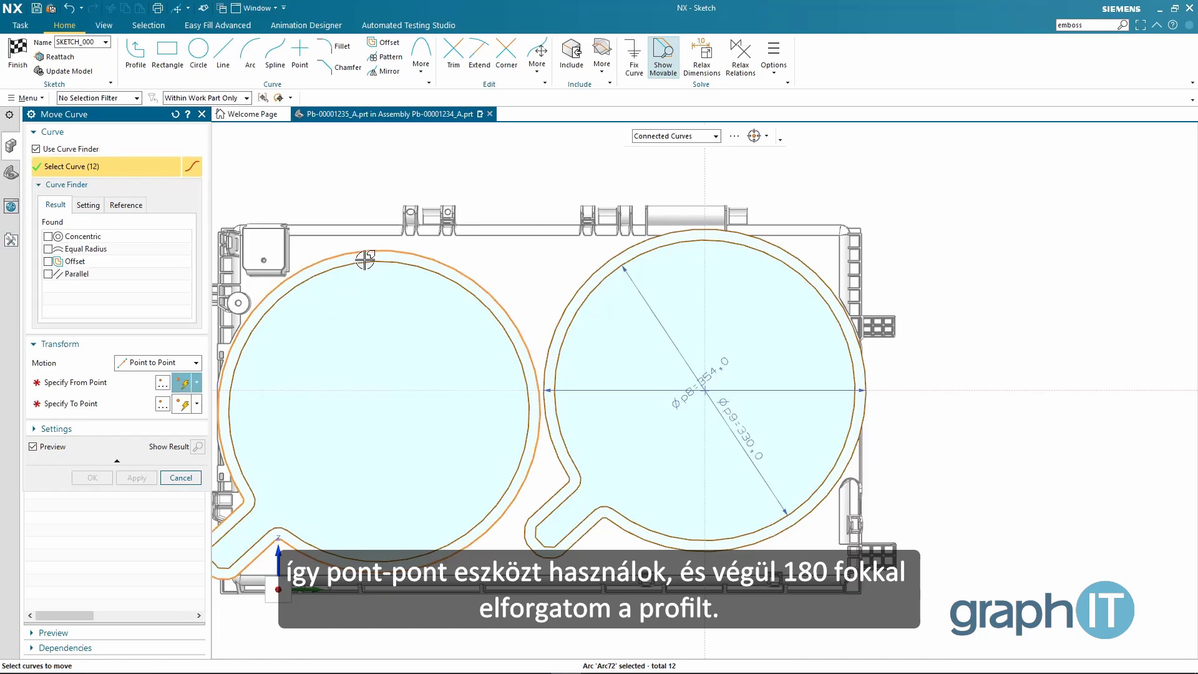
left_click(284, 272)
left_click(143, 363)
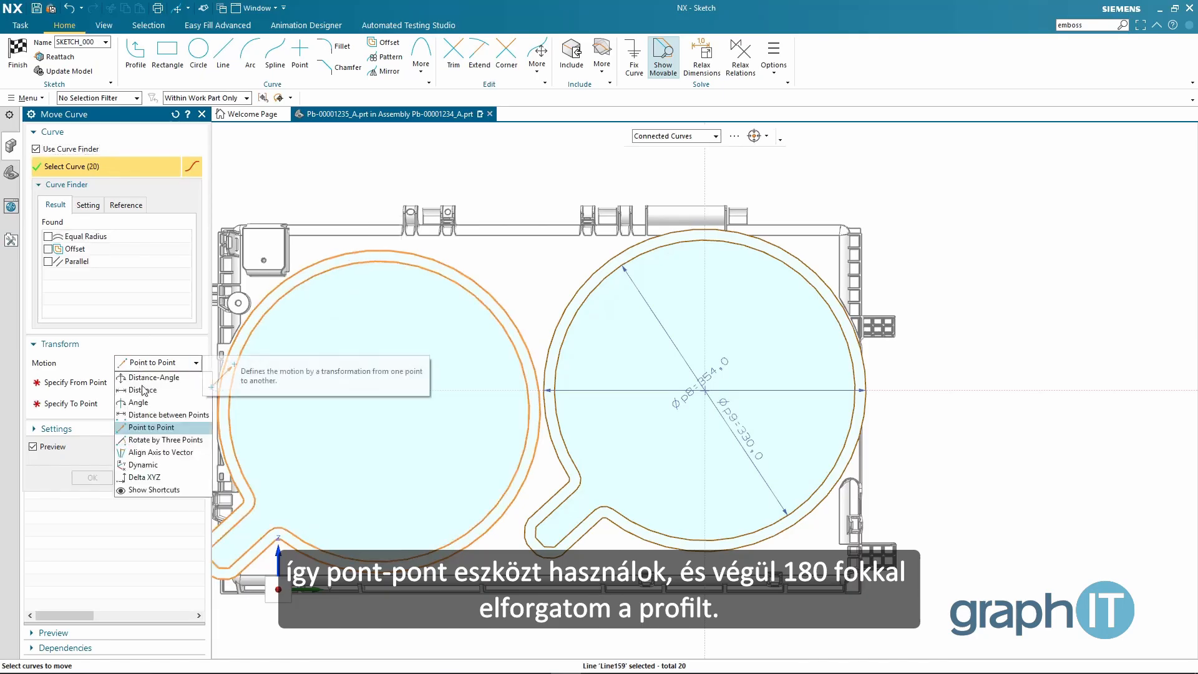
left_click(147, 469)
left_click(410, 380)
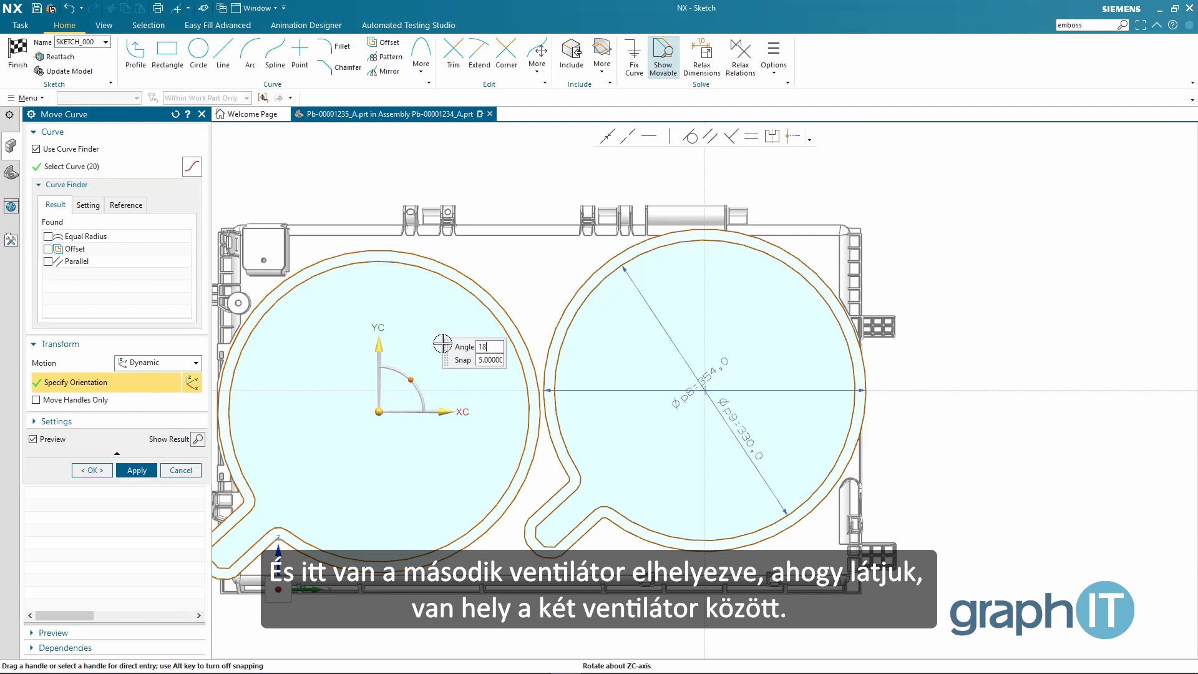
type("180")
key("Return")
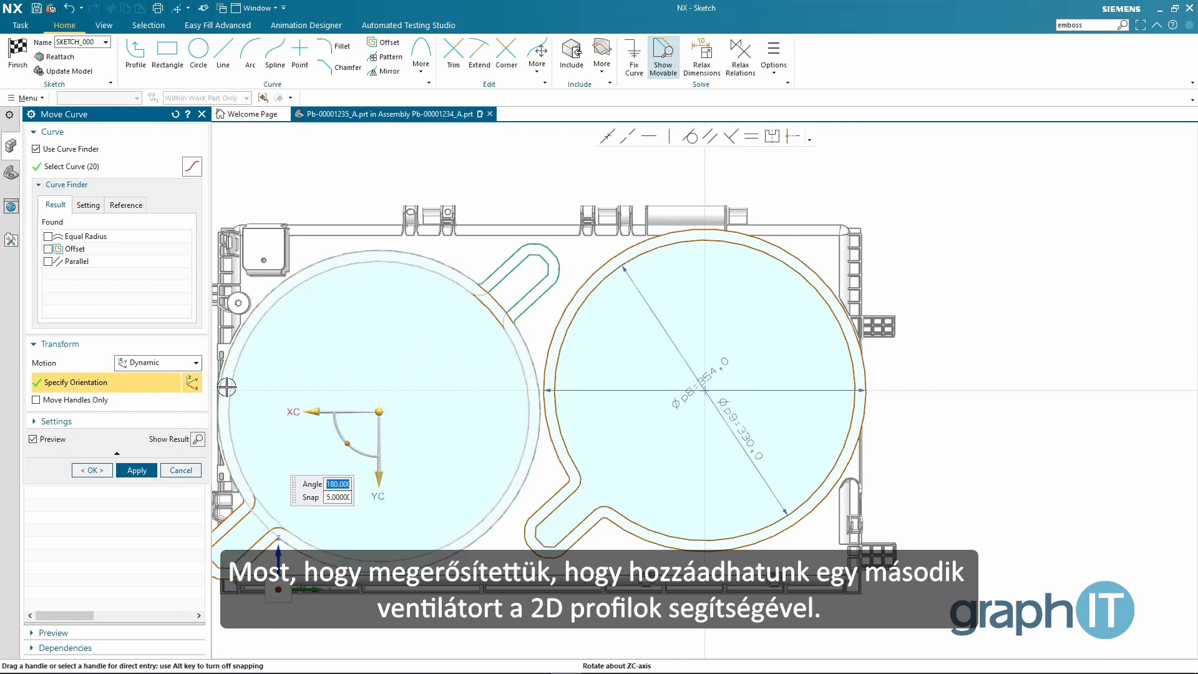
left_click(92, 470)
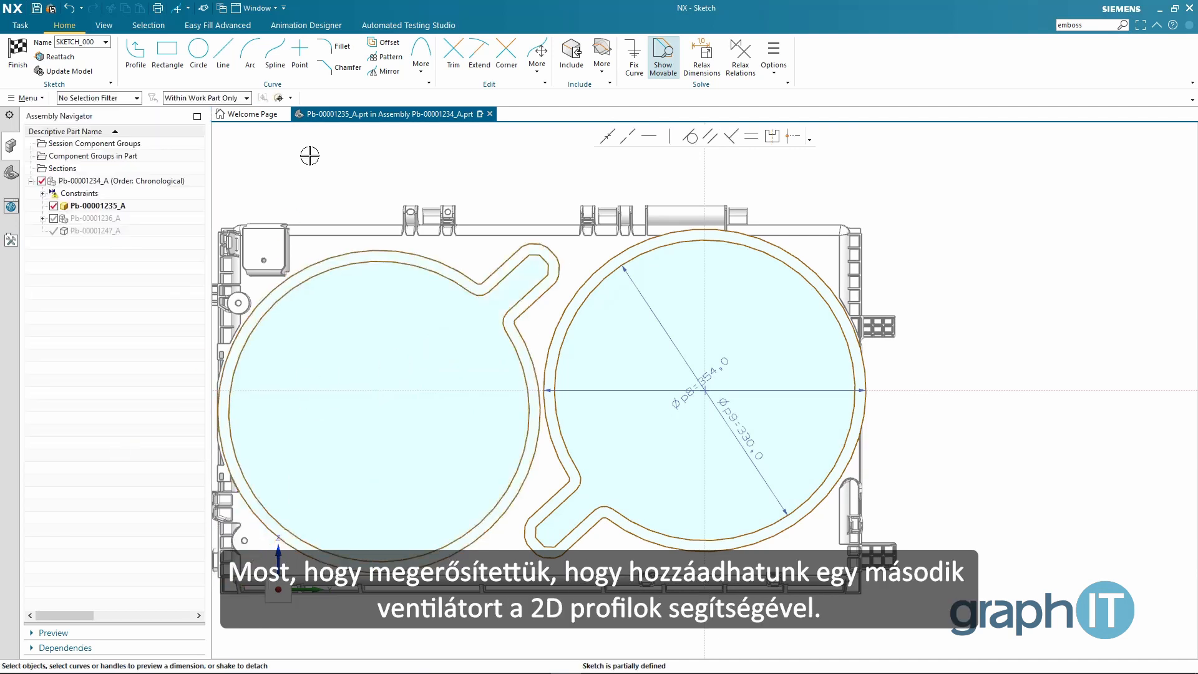
Step: Finish the sketch and remove the Delete Face feature from the model history to restore the original fan geometry
key("ctrl+f")
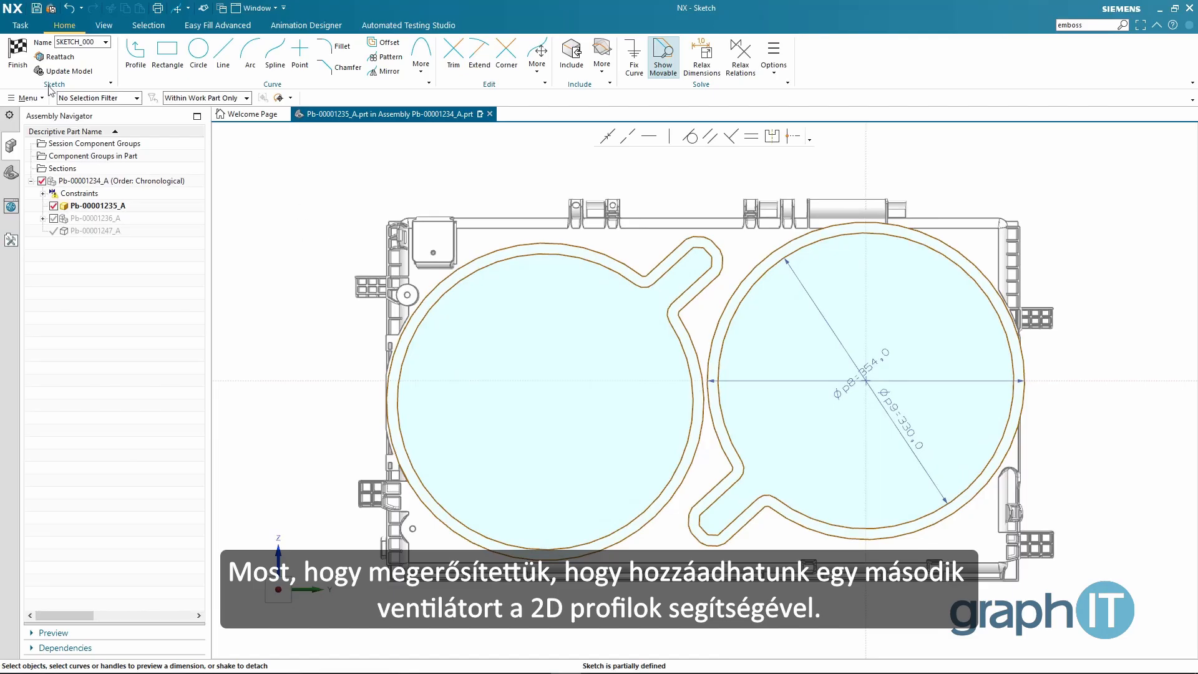
left_click(18, 51)
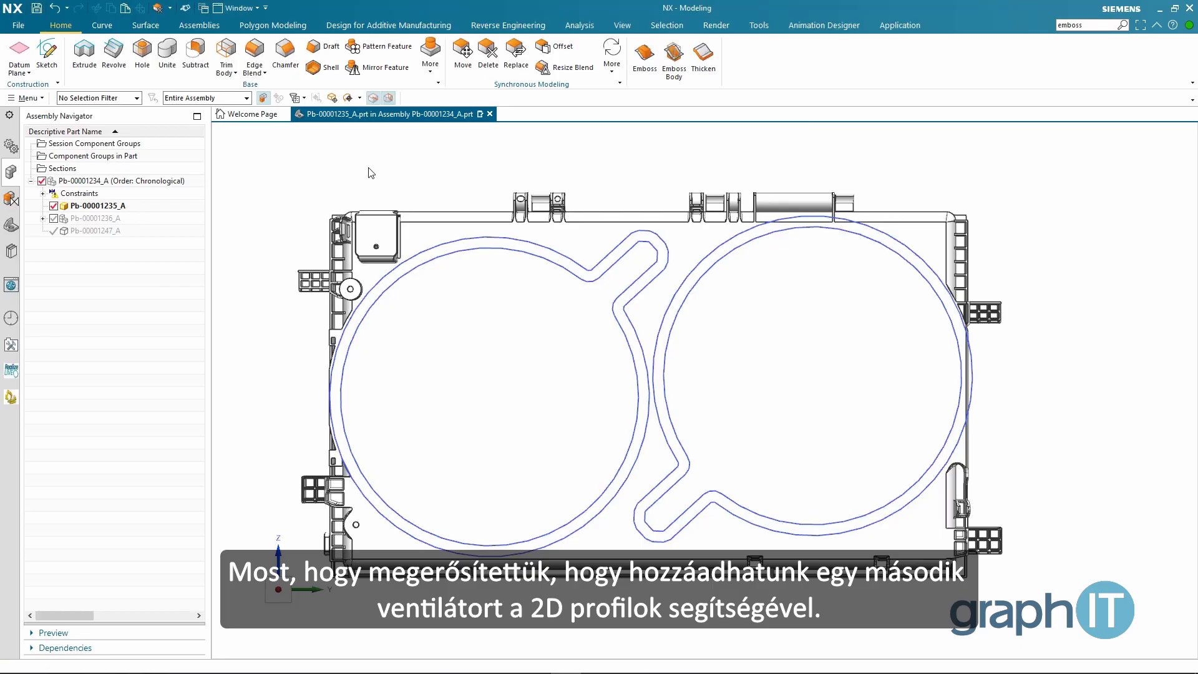
left_click(11, 227)
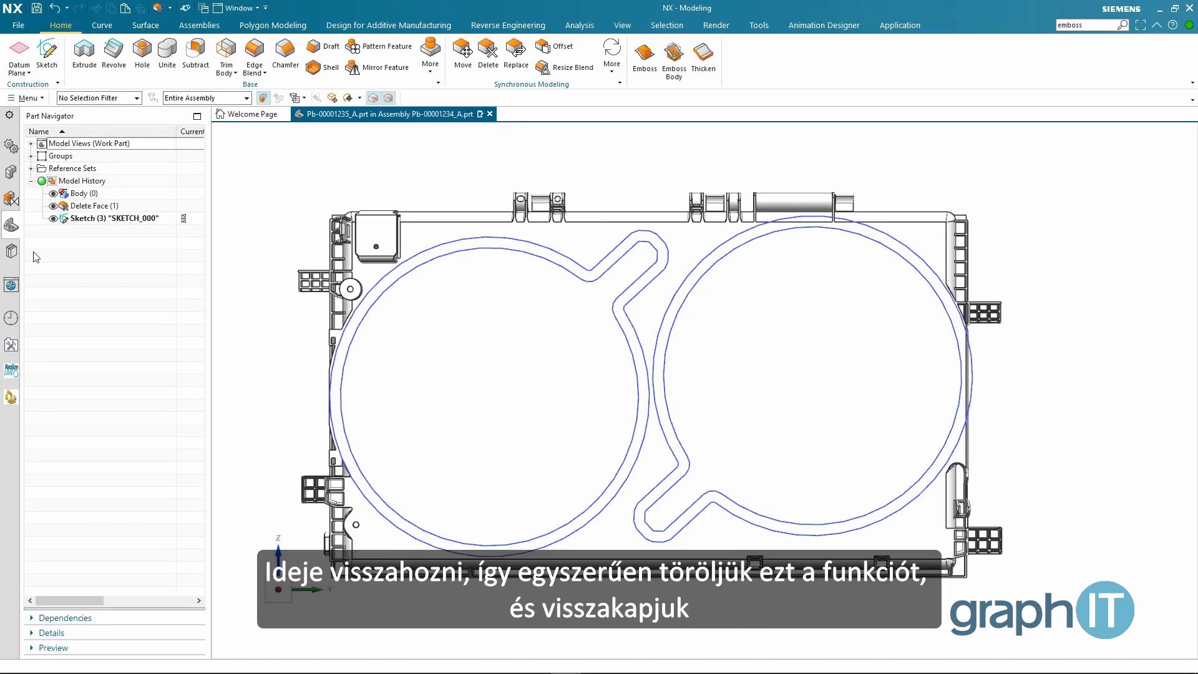
right_click(96, 206)
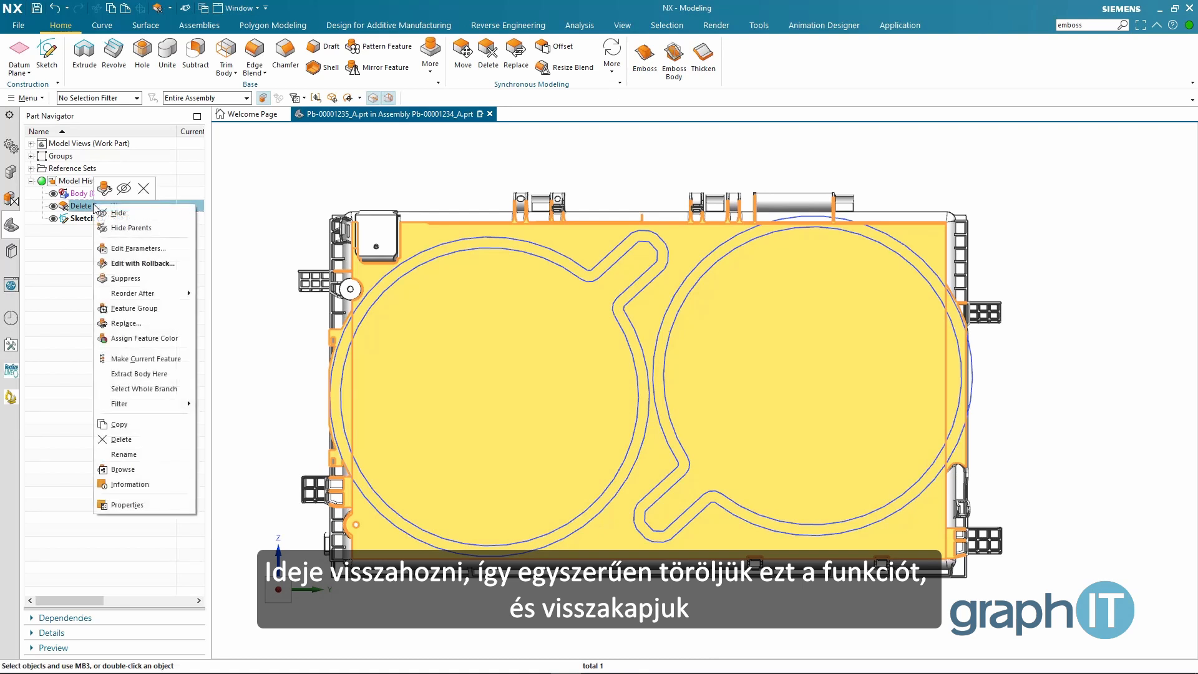
left_click(142, 187)
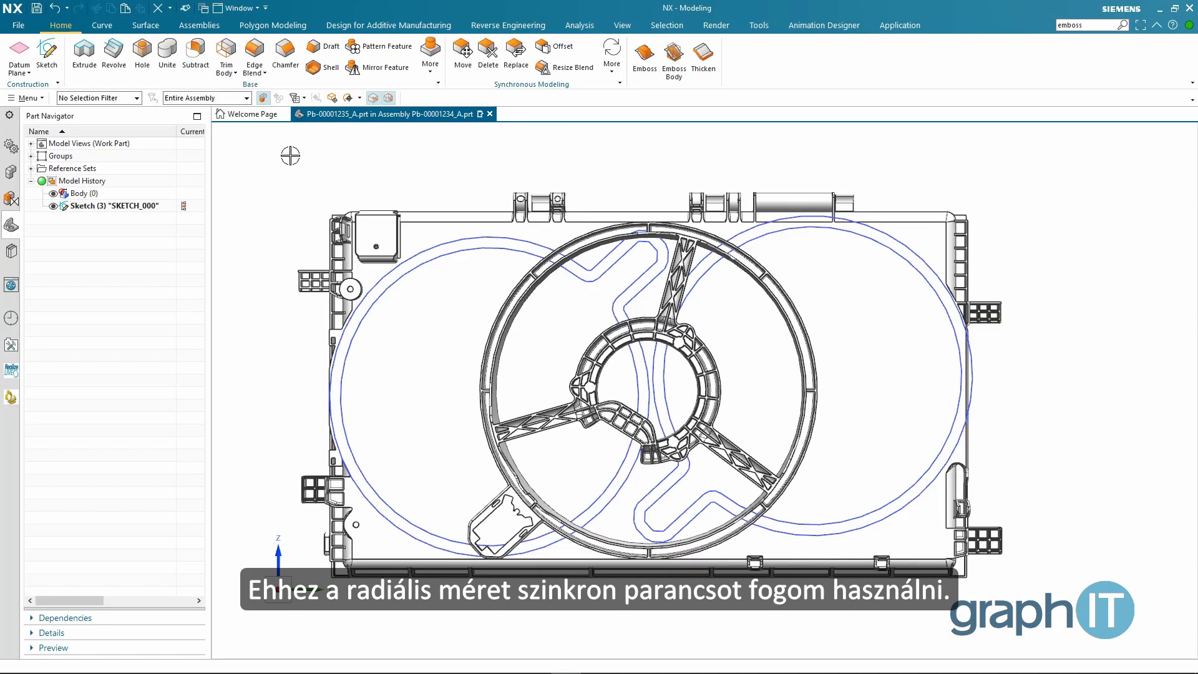
Step: Start a Radial Dimension on the fan ring's inner face, adding its Offset and Equal Radius faces to the selection
right_click(312, 139)
left_click(316, 137)
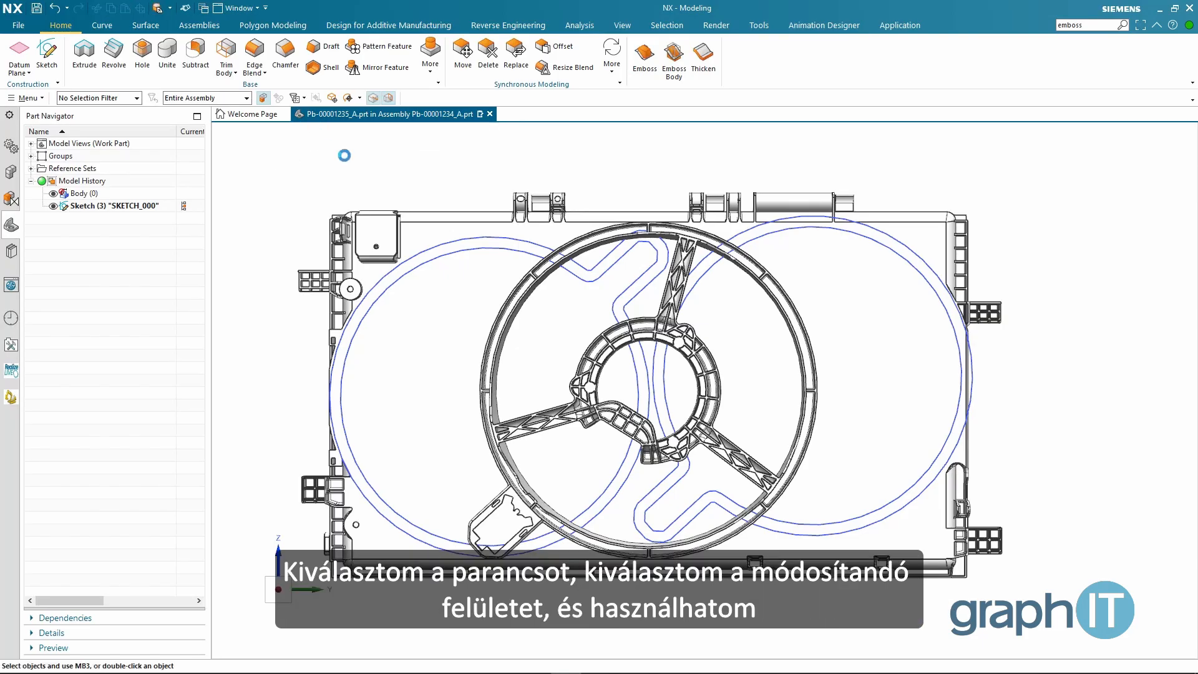
scroll(453, 272, "up", 5)
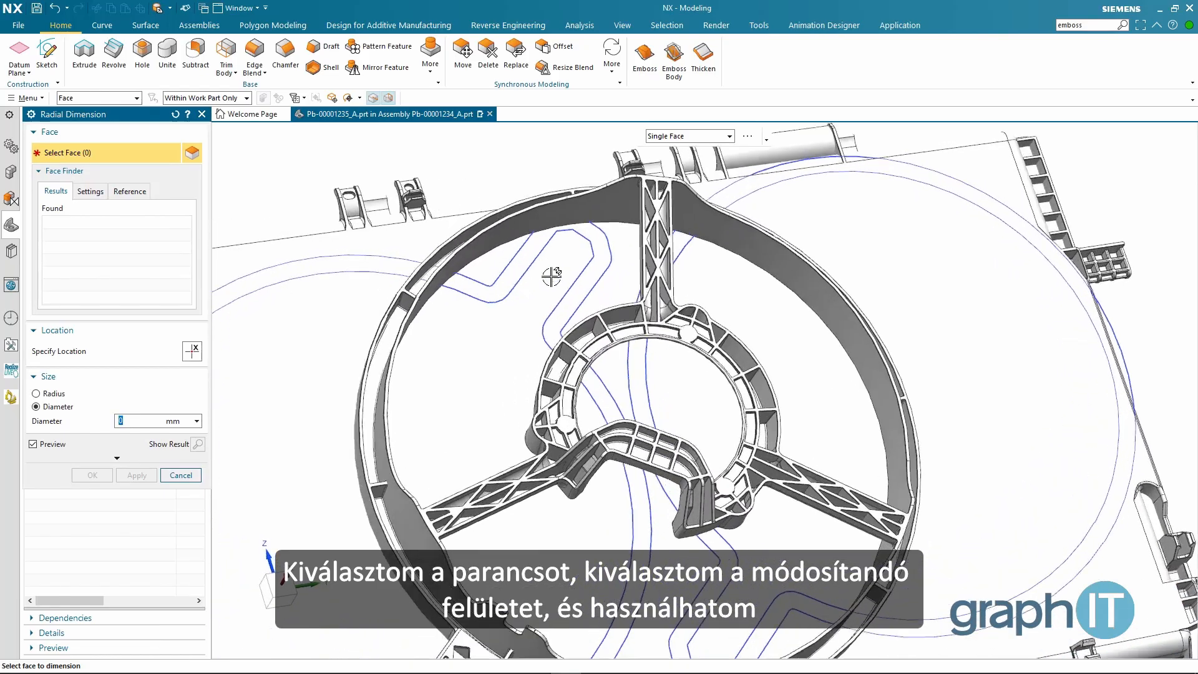
left_click(566, 227)
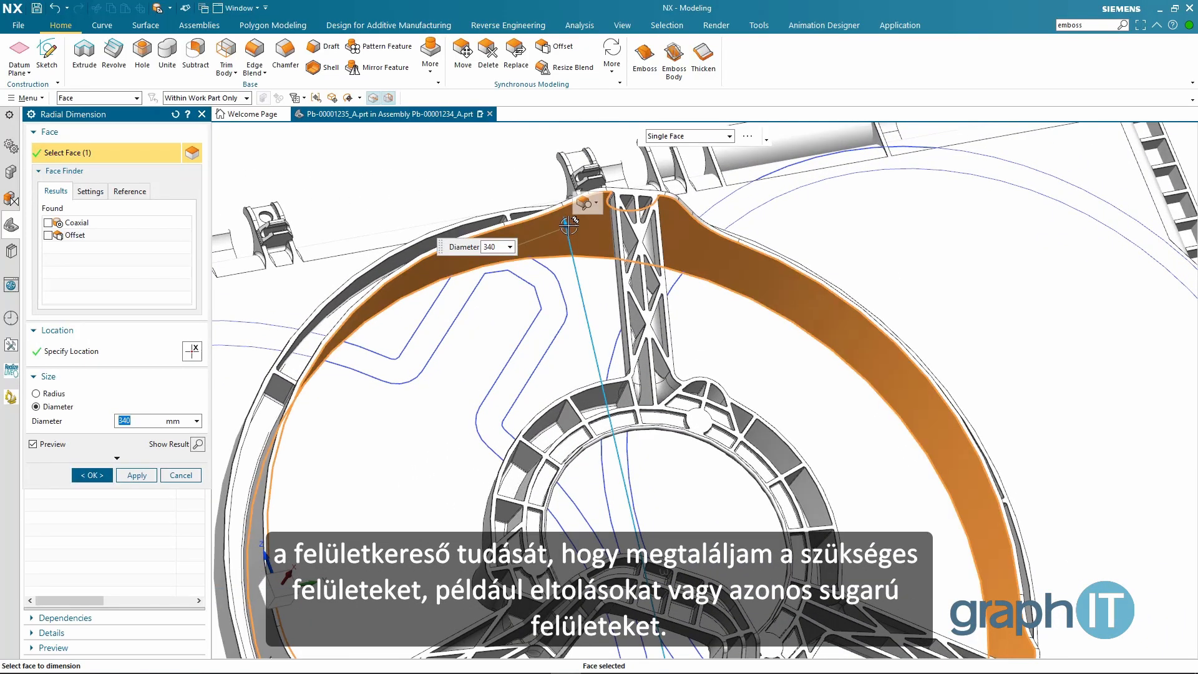
left_click(589, 202)
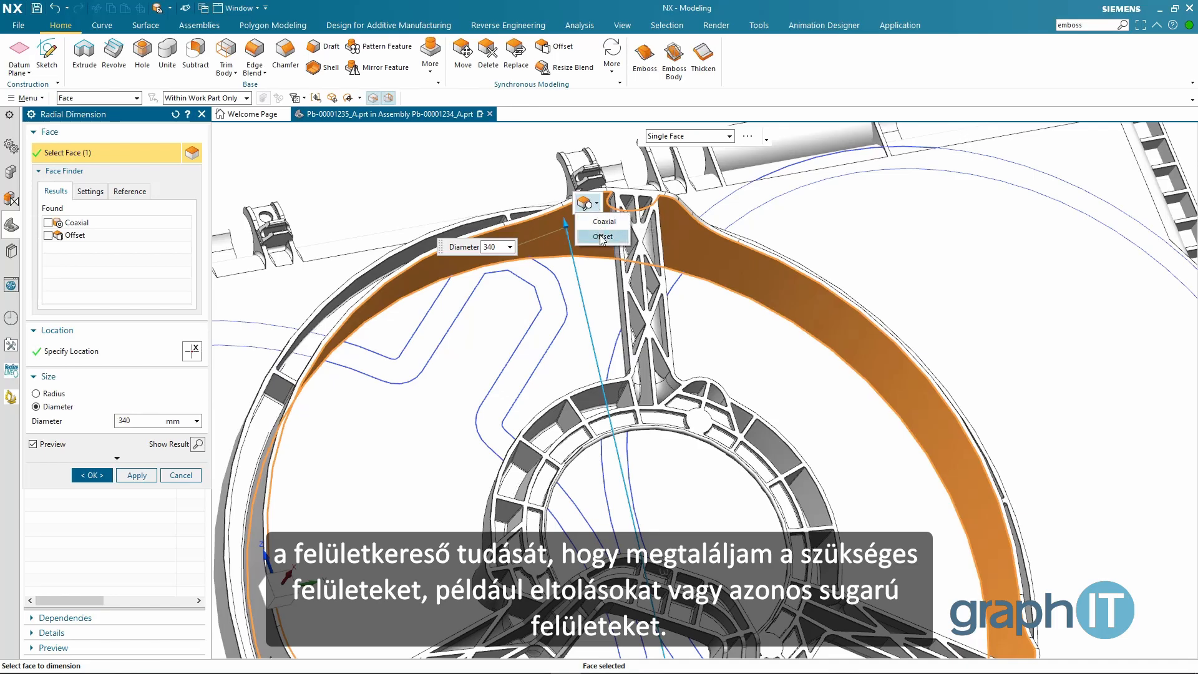
left_click(602, 237)
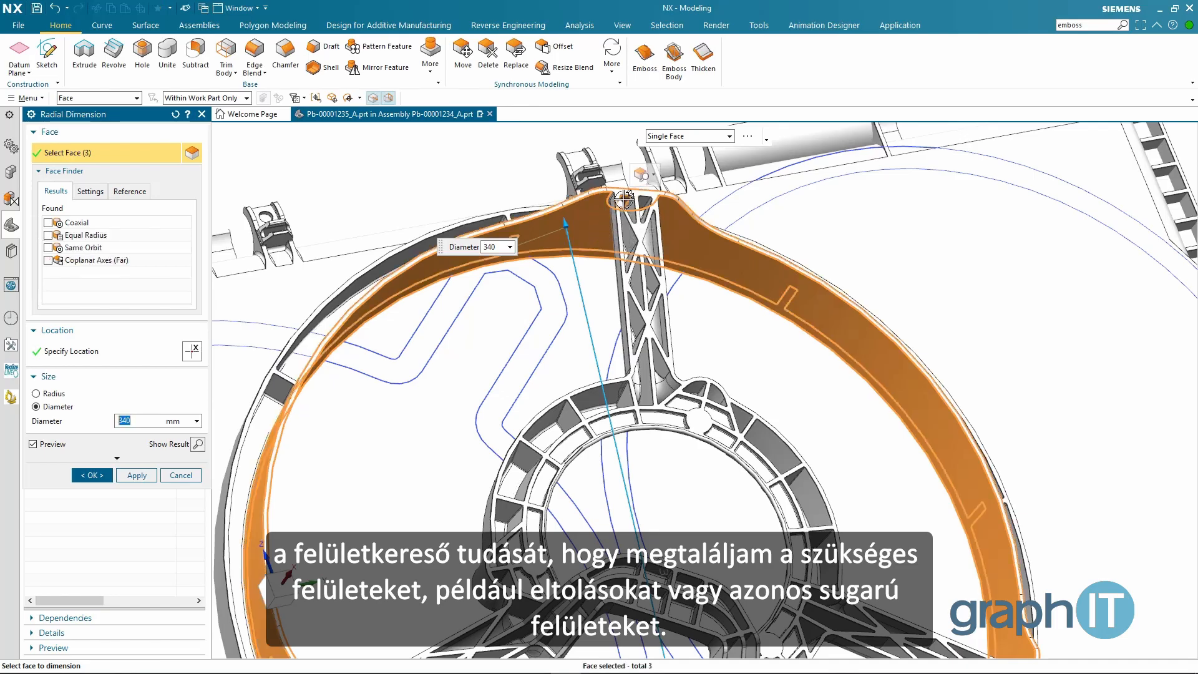
left_click(655, 178)
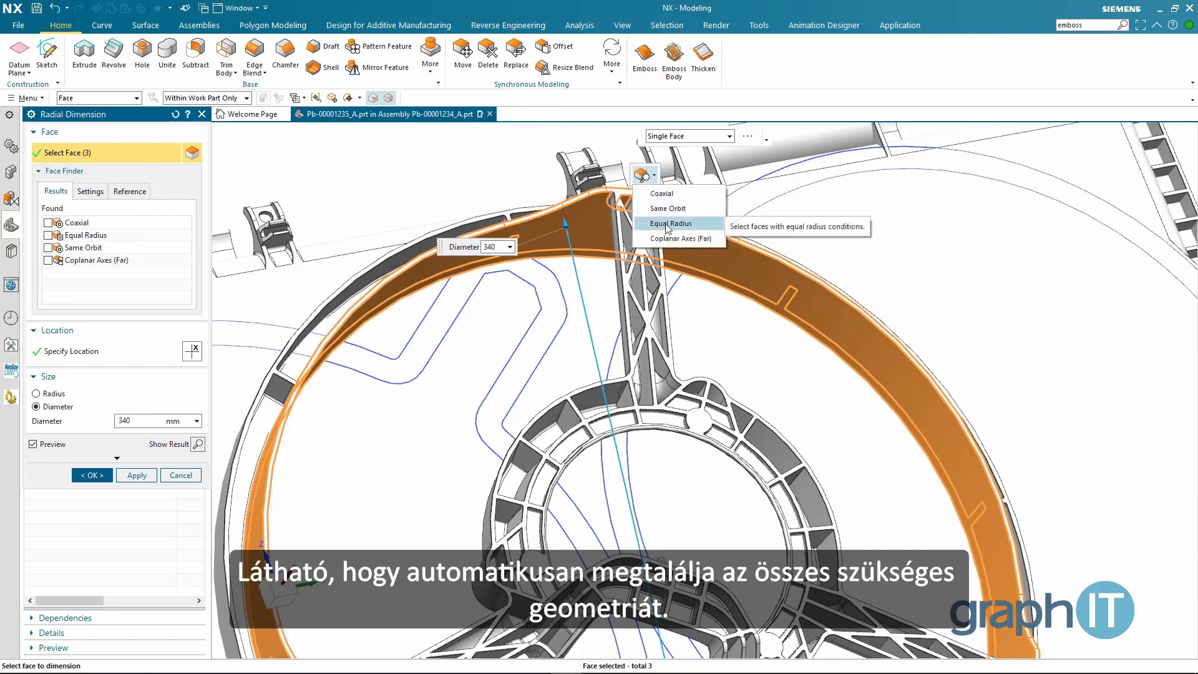
left_click(611, 275)
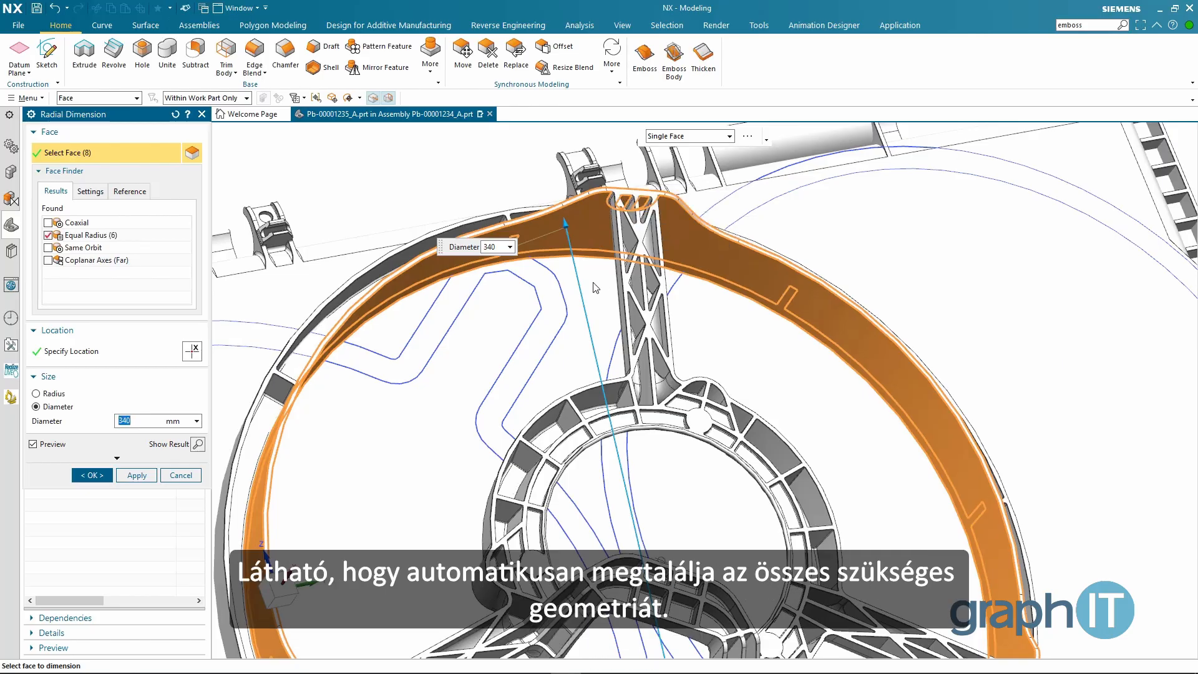
Step: Reference the inner ring's diameter to the sketch's 330 mm diameter parameter p9 and apply the resize
left_click(510, 247)
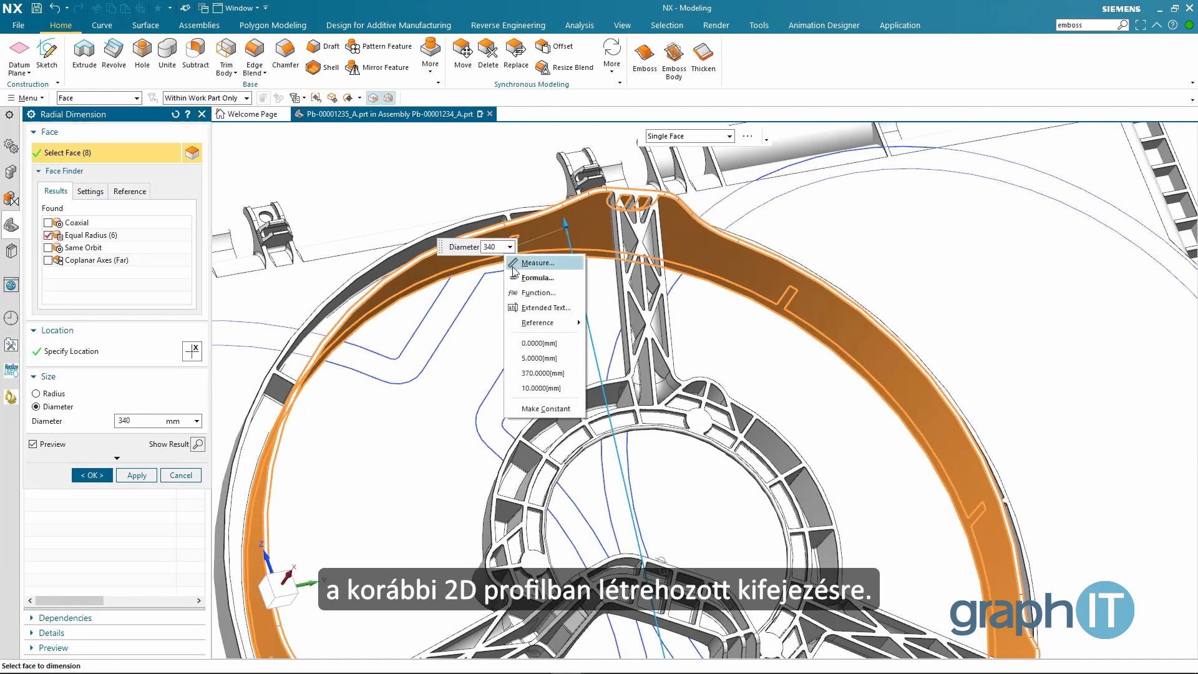
mouse_move(531, 324)
left_click(623, 324)
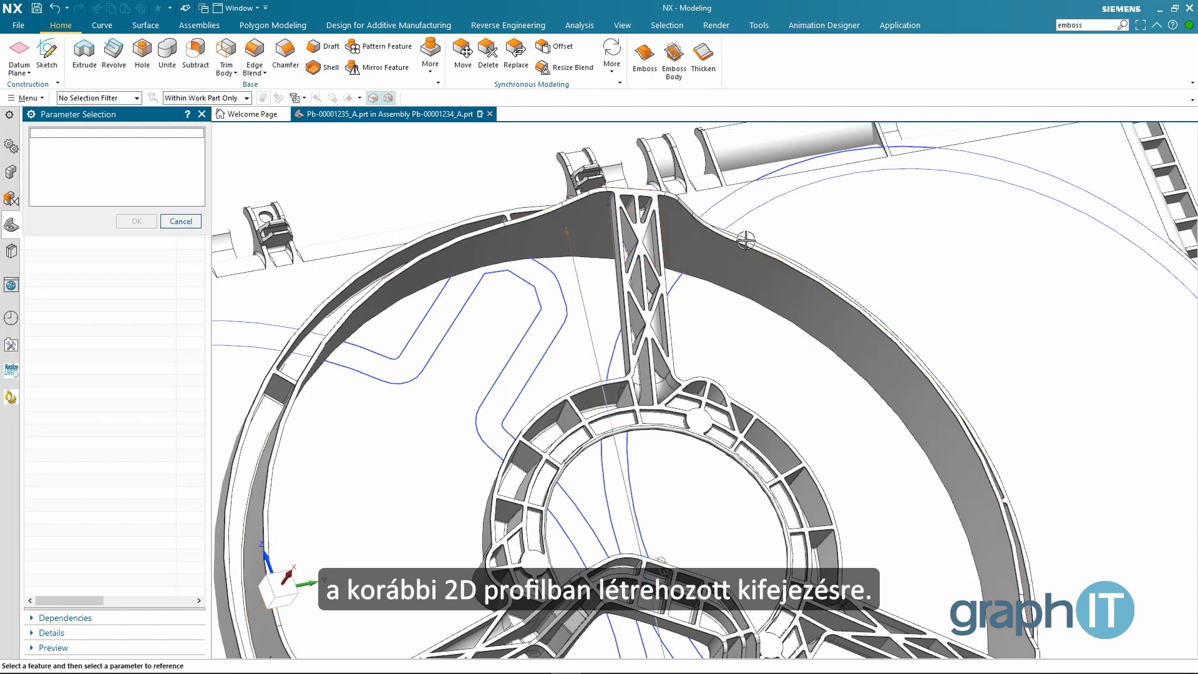
left_click(764, 204)
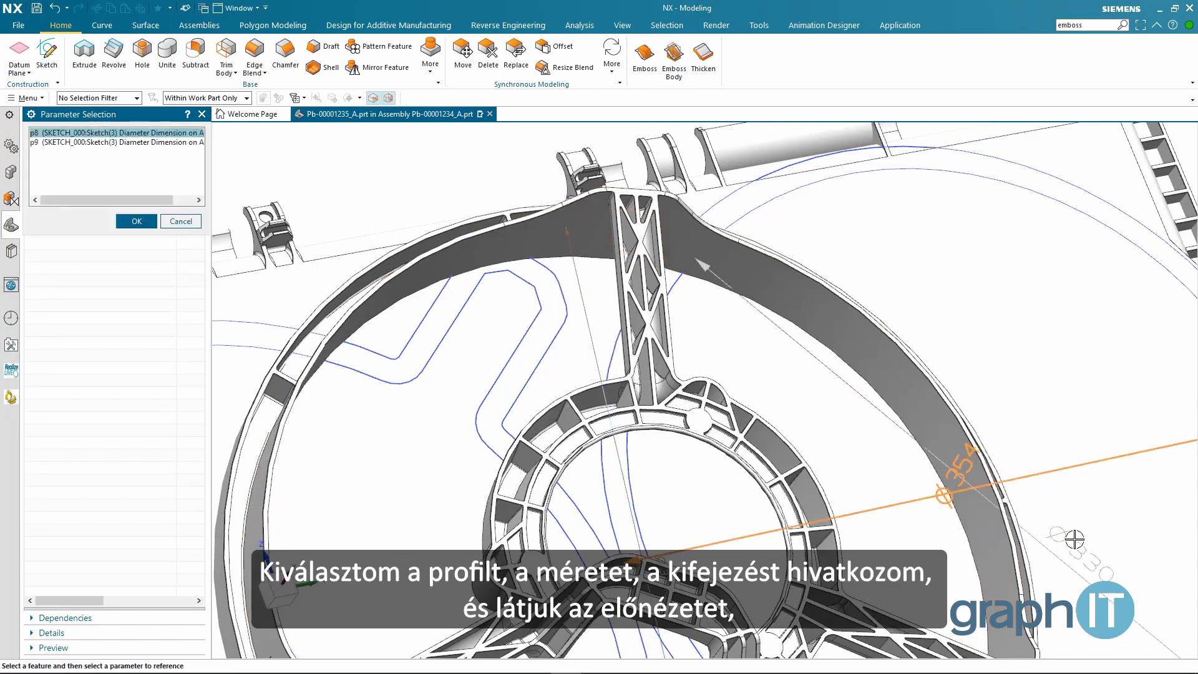
left_click(1074, 550)
left_click(137, 221)
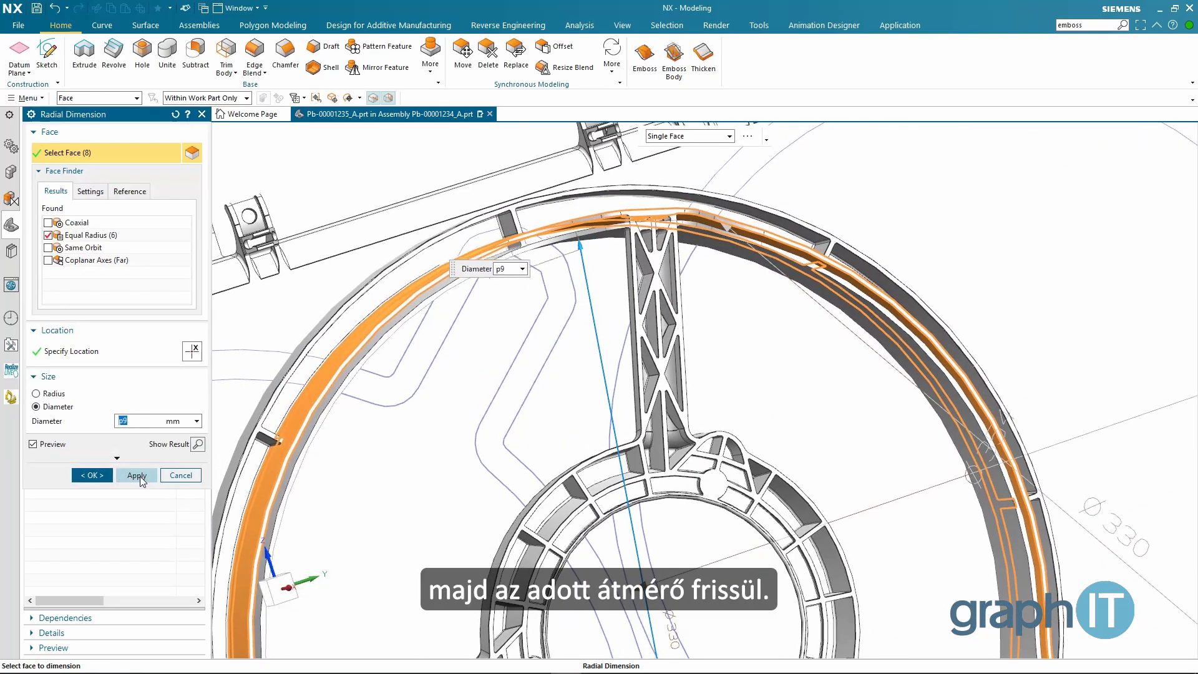
left_click(137, 474)
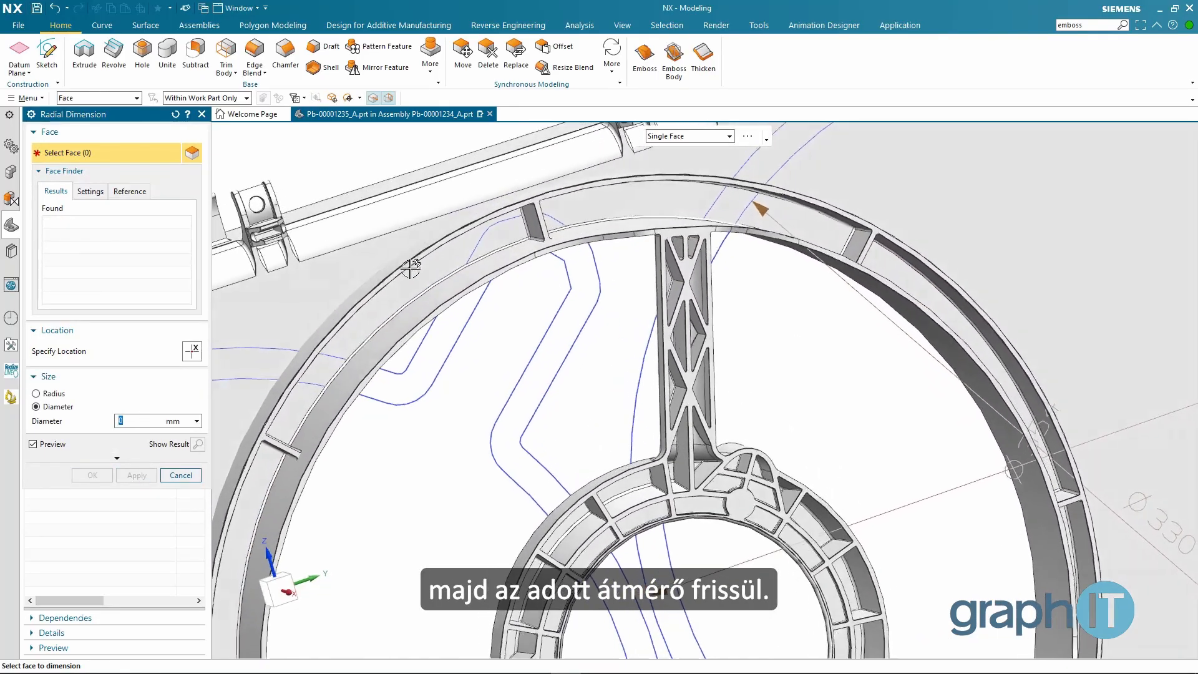
Step: Resize the ring's outer face and its Offset faces by referencing the sketch's outer diameter parameter p8
left_click(424, 247)
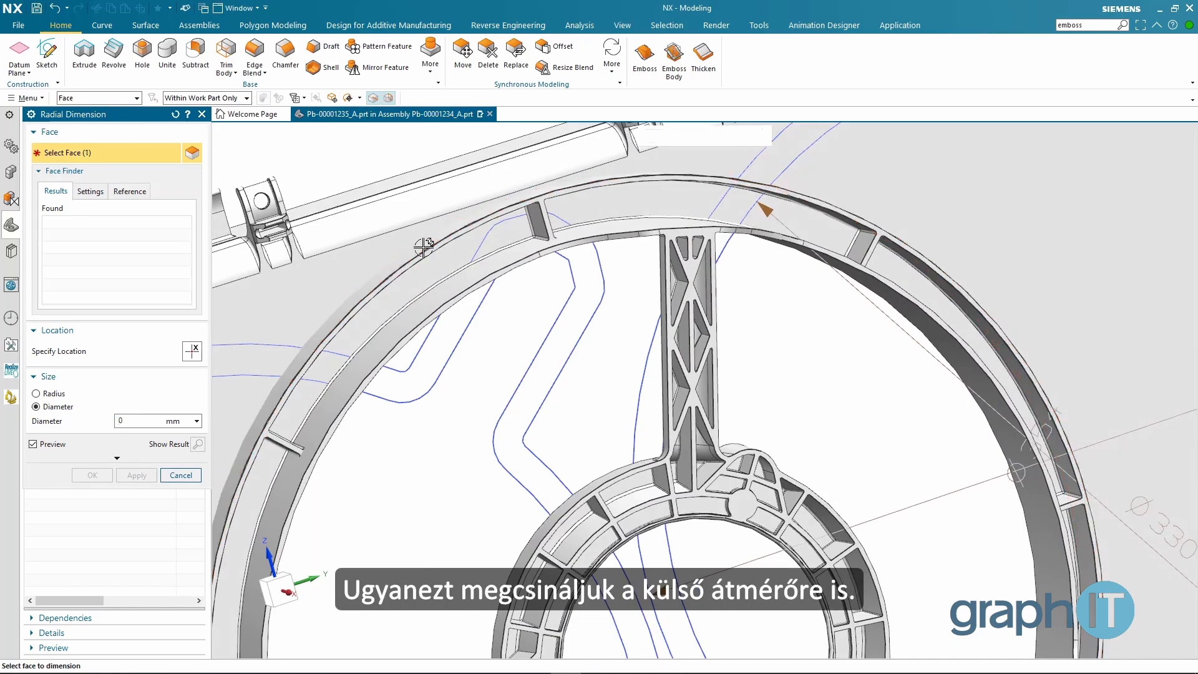
left_click(444, 223)
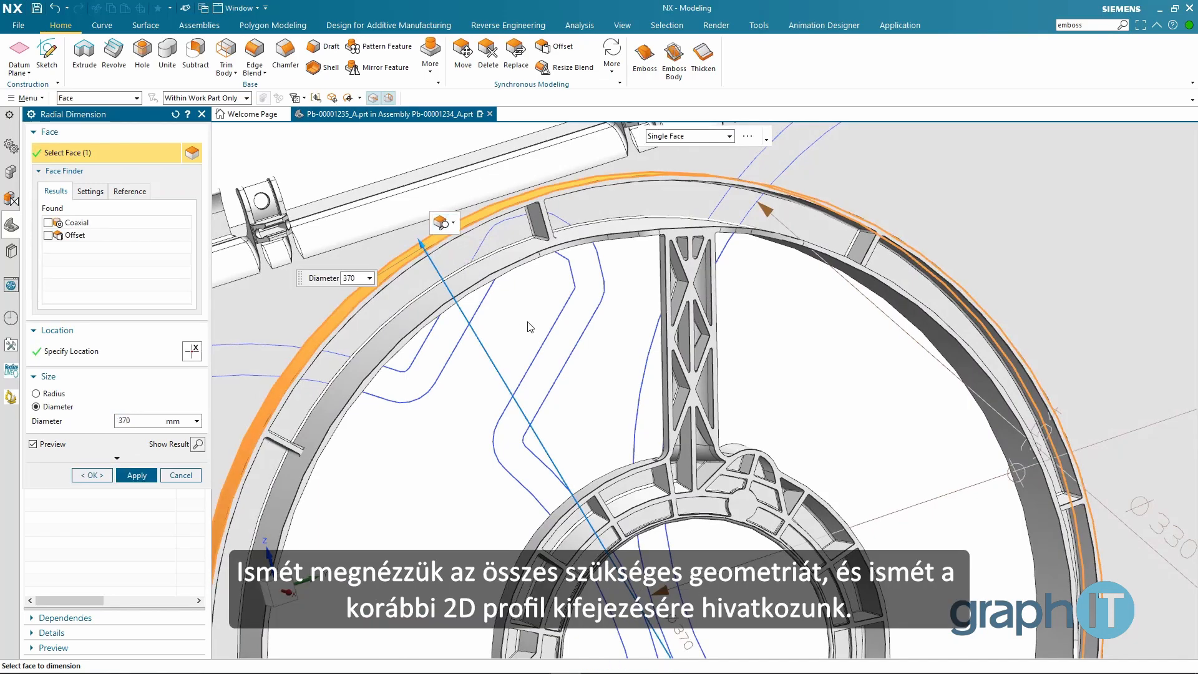
left_click(370, 279)
mouse_move(398, 357)
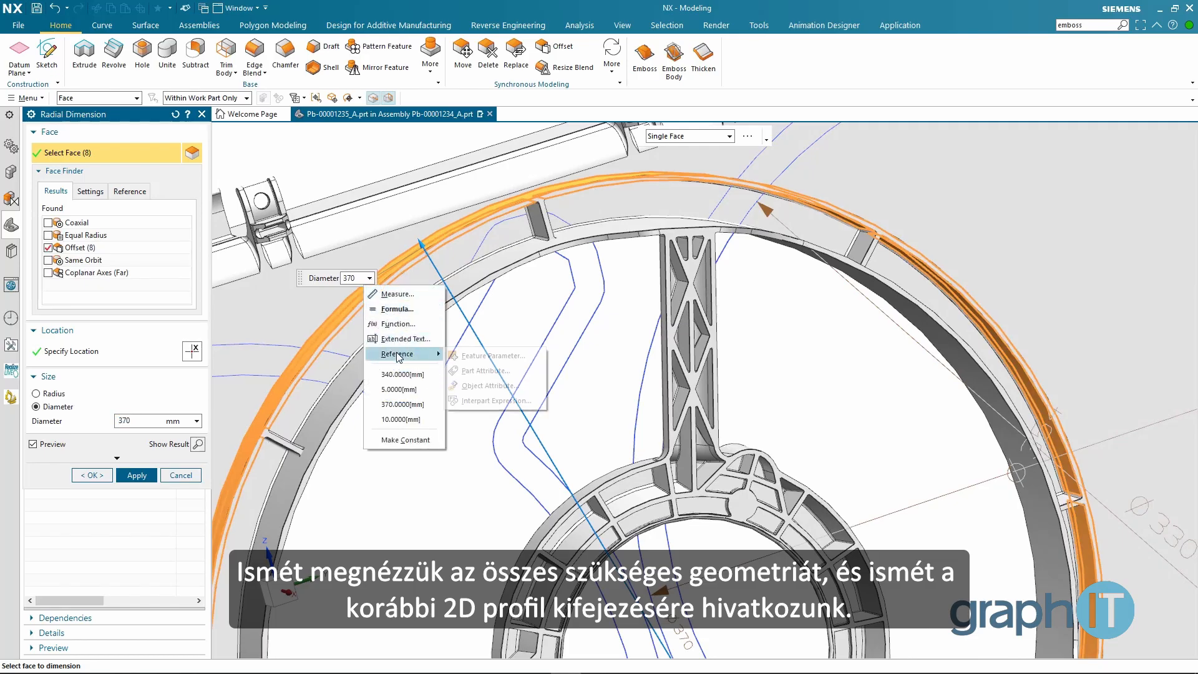
left_click(479, 356)
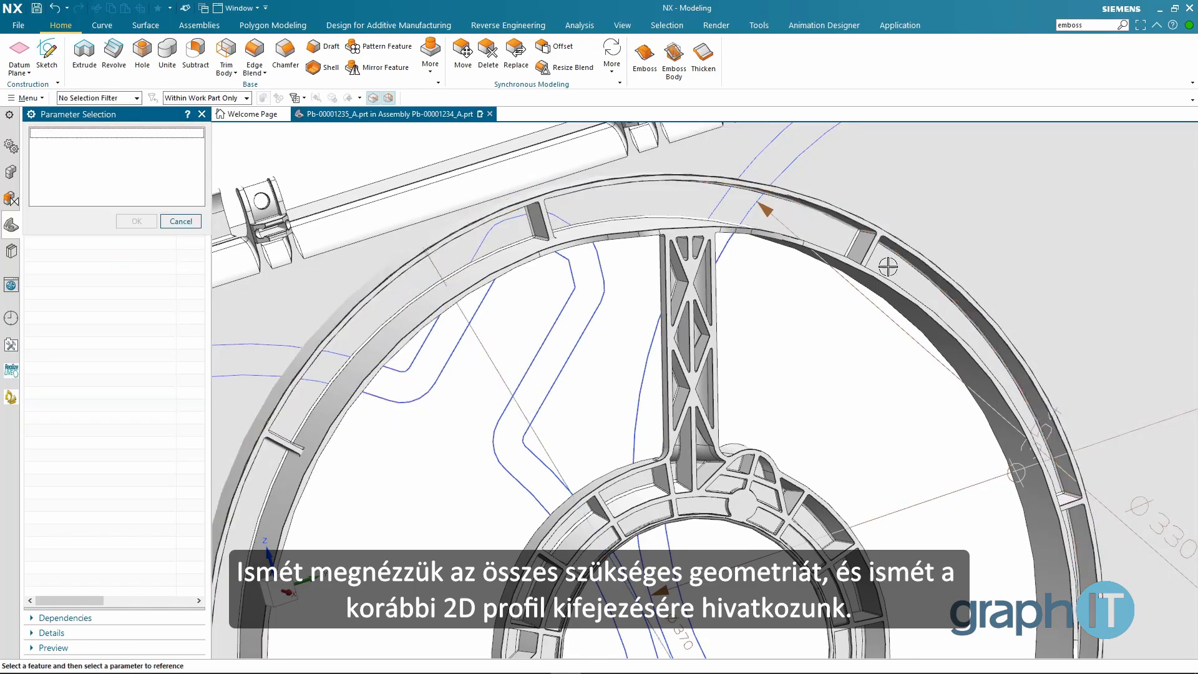
scroll(997, 275, "down", 3)
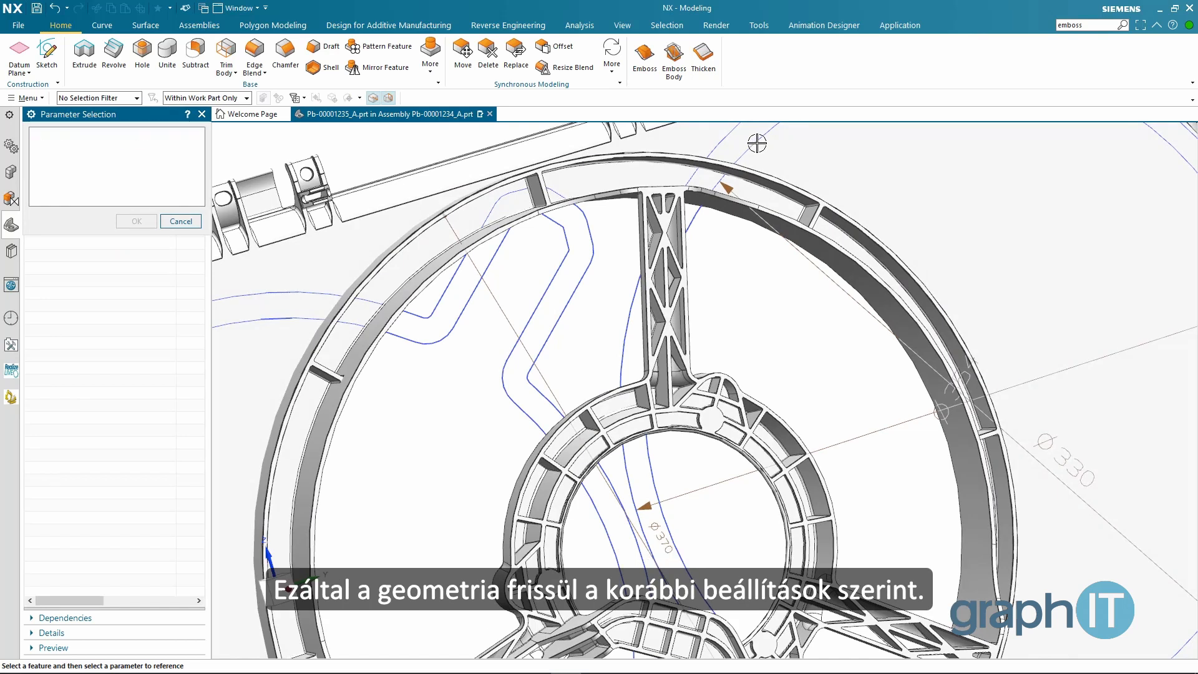
left_click(756, 143)
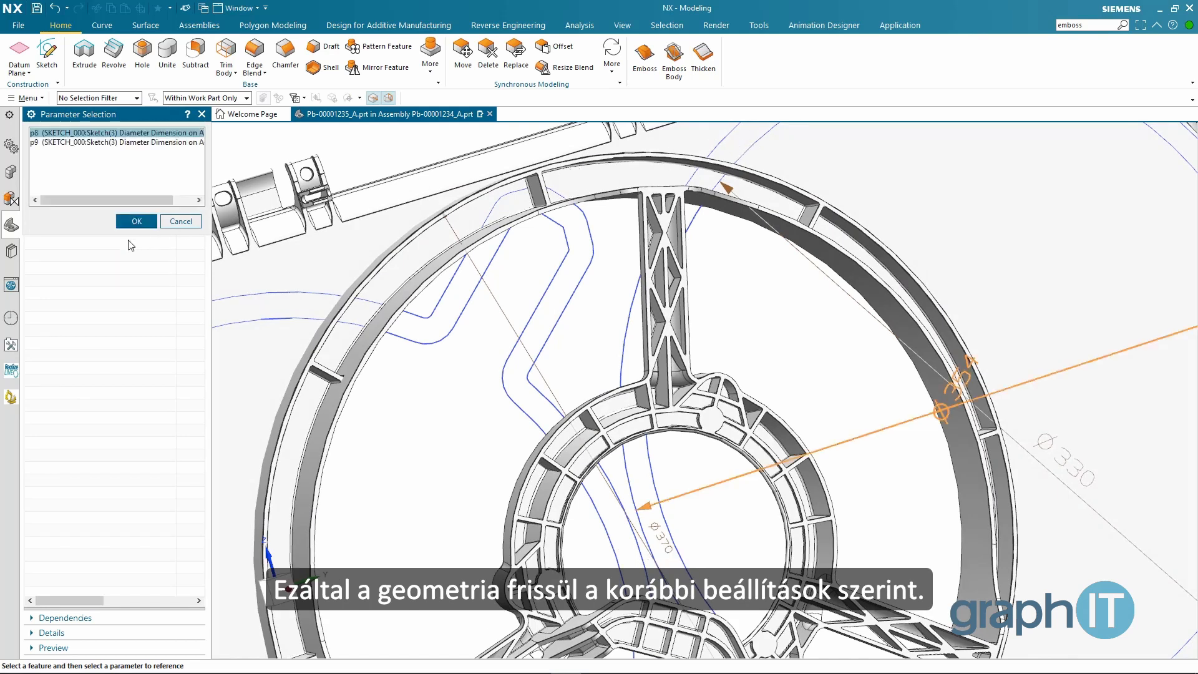
left_click(141, 223)
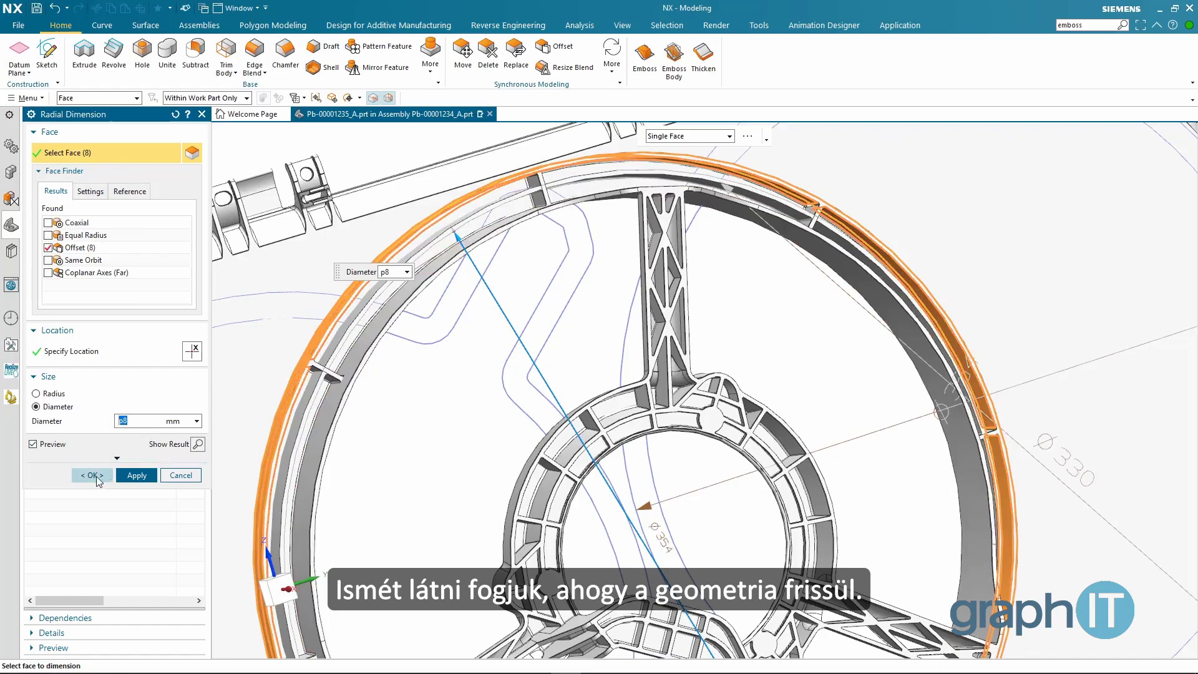
left_click(94, 475)
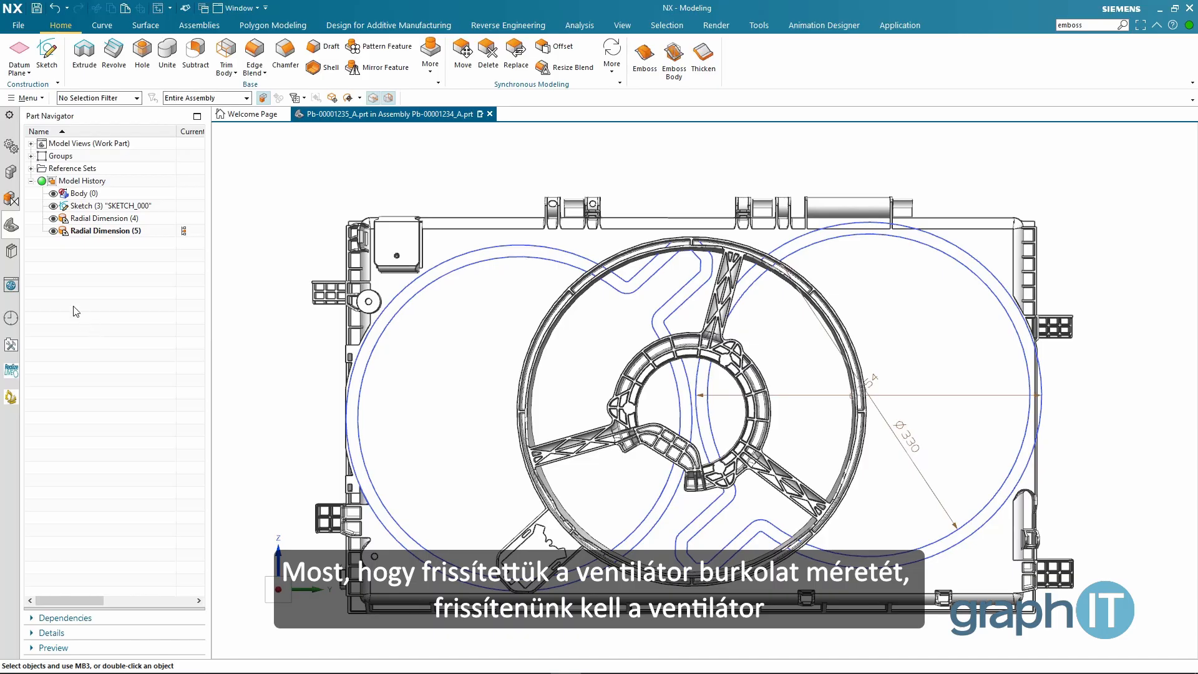
Step: Hide the fan profile sketch and show the fan subassembly Pb-00001236_A
left_click(54, 206)
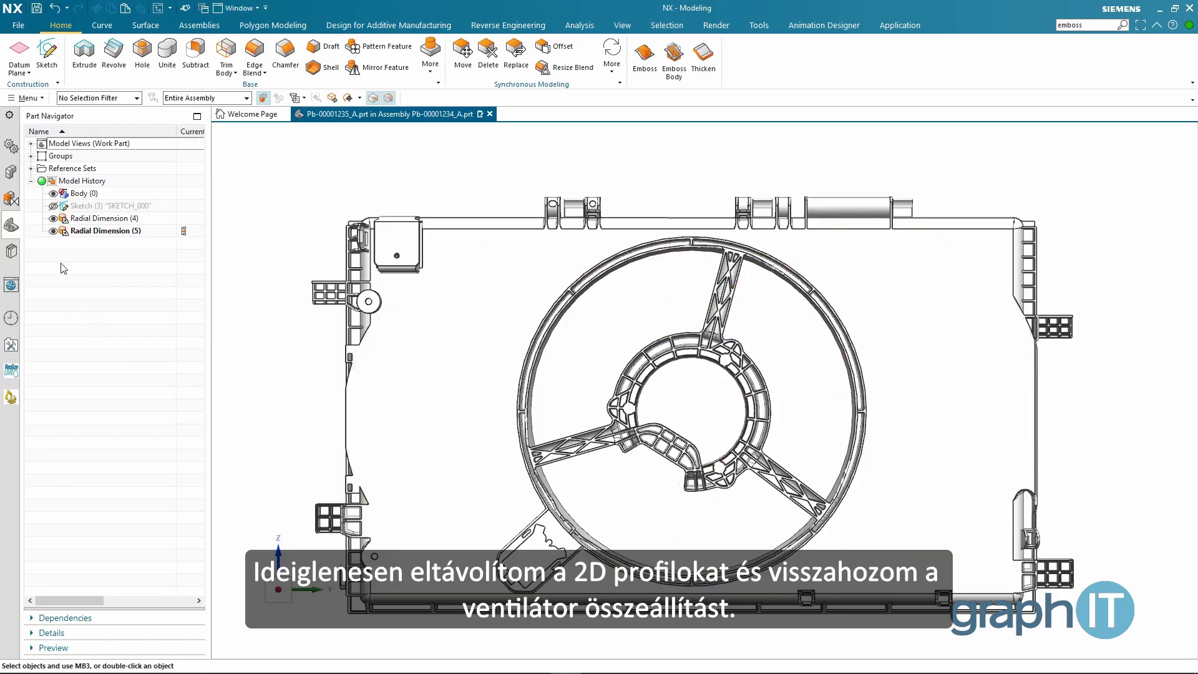
left_click(11, 172)
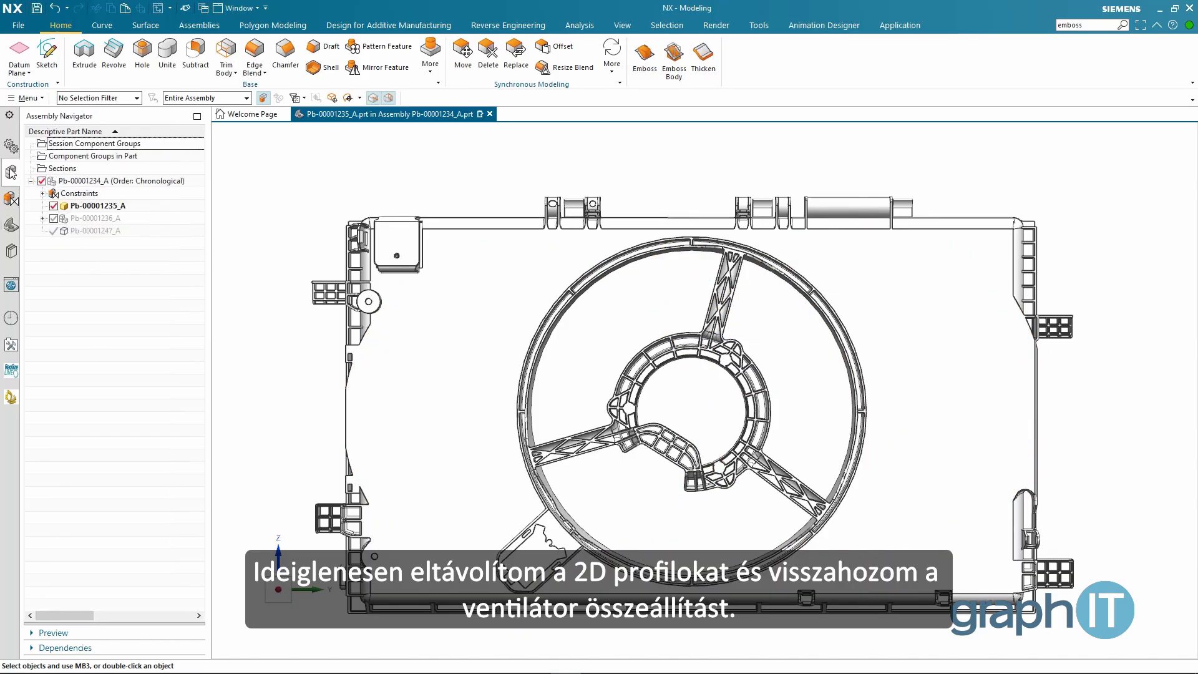
left_click(54, 217)
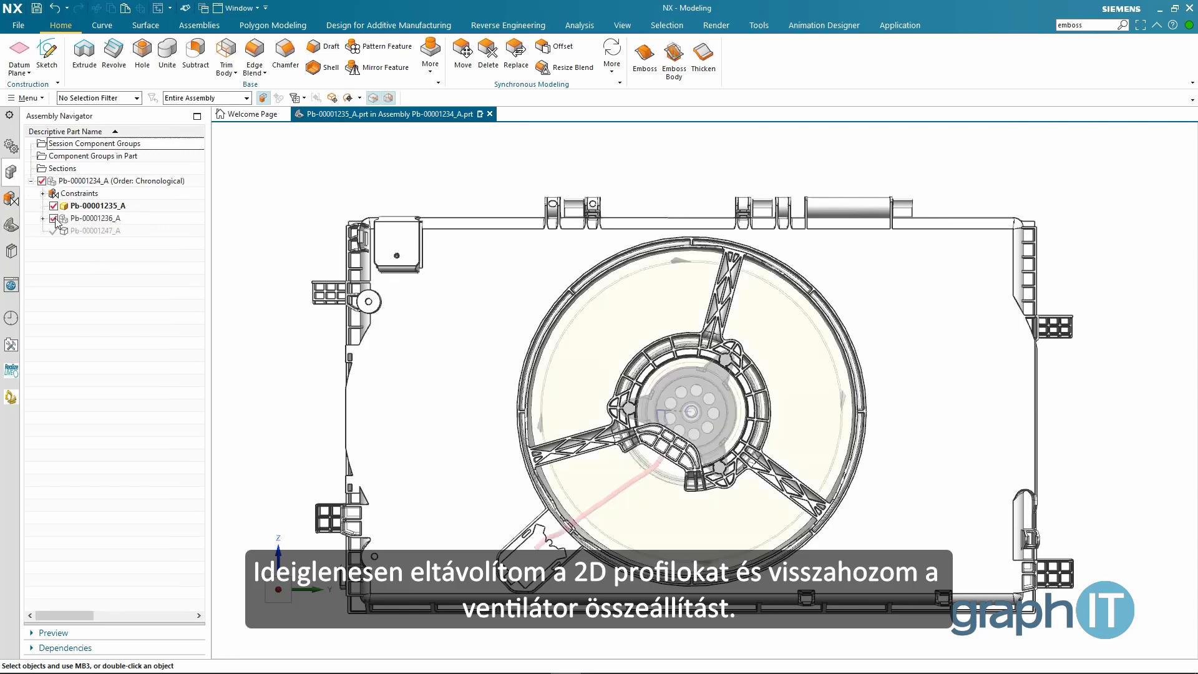
Step: Make the top assembly the work part and reconfigure the reusable fan component to Small (325mm), 8 blades and 1200 RPM
double_click(110, 182)
right_click(116, 220)
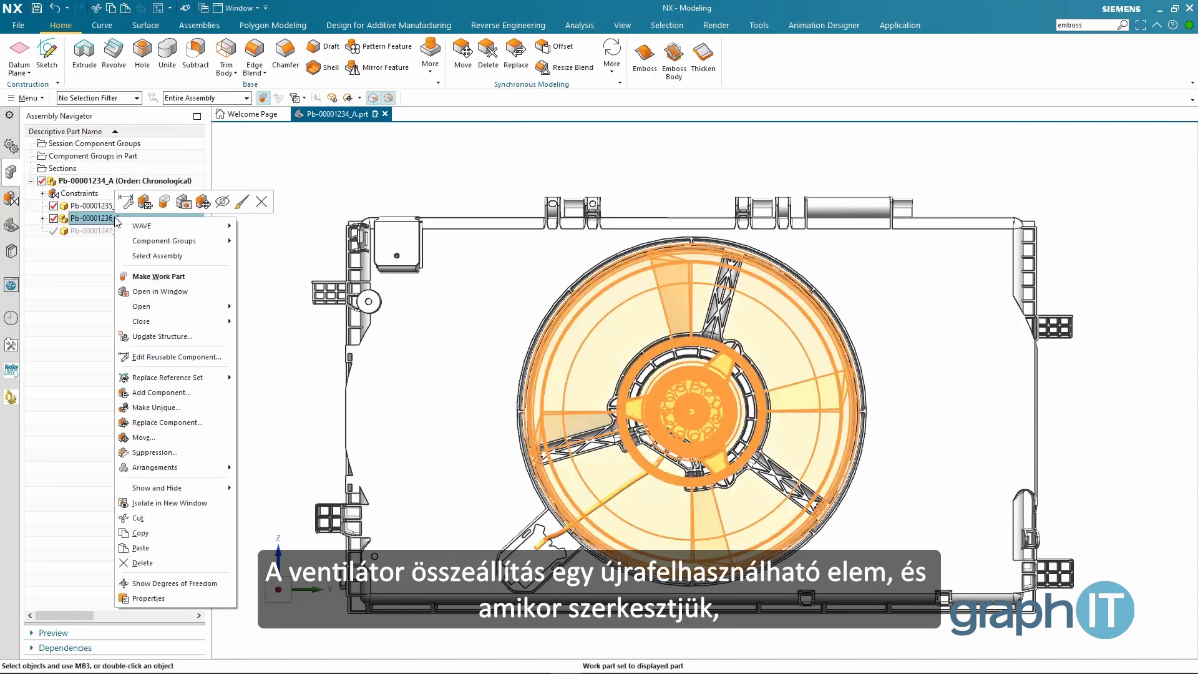
left_click(153, 353)
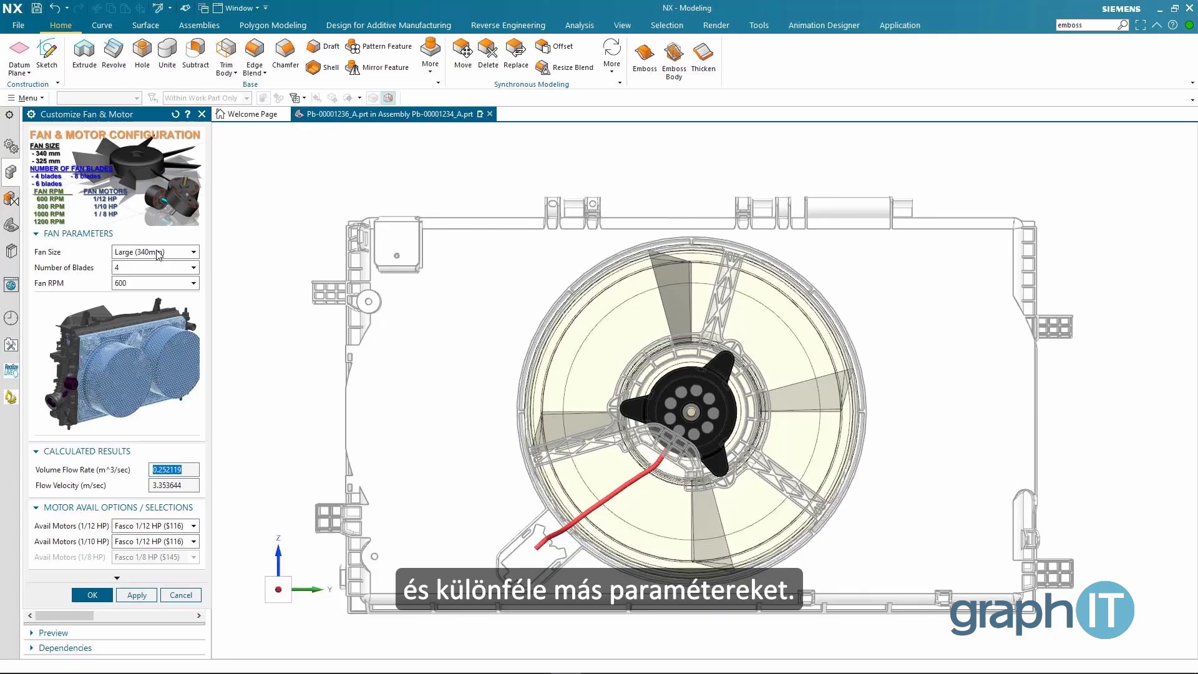
left_click(158, 252)
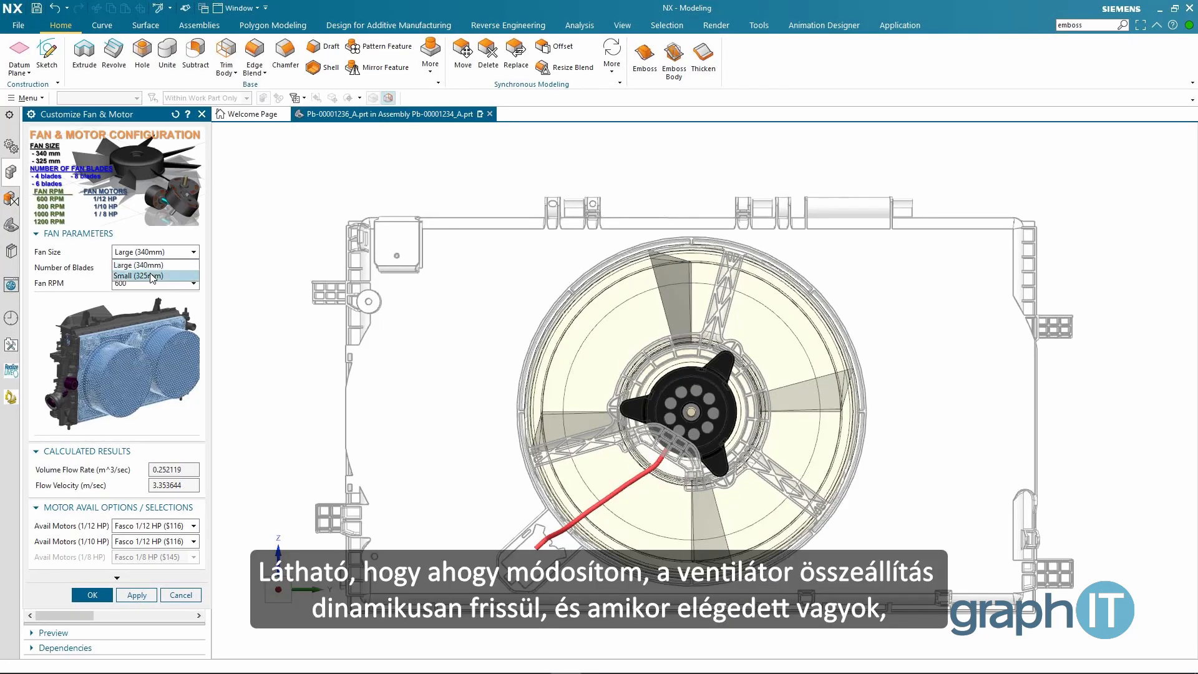
left_click(153, 277)
left_click(152, 267)
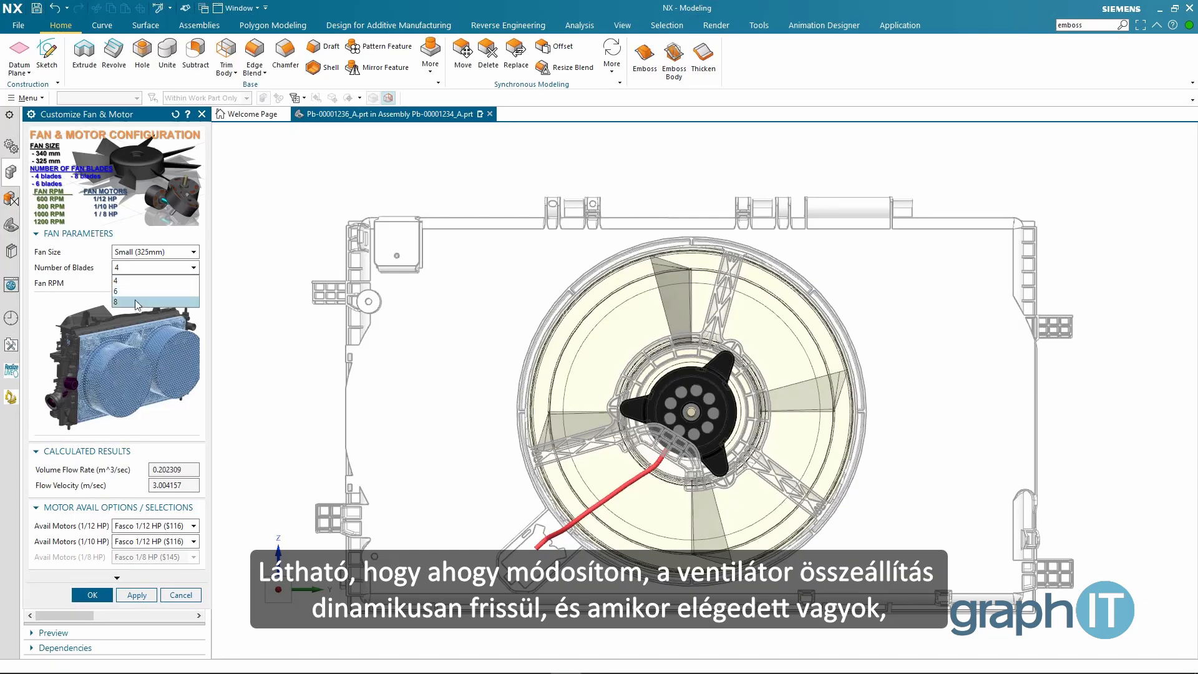
left_click(137, 305)
left_click(144, 283)
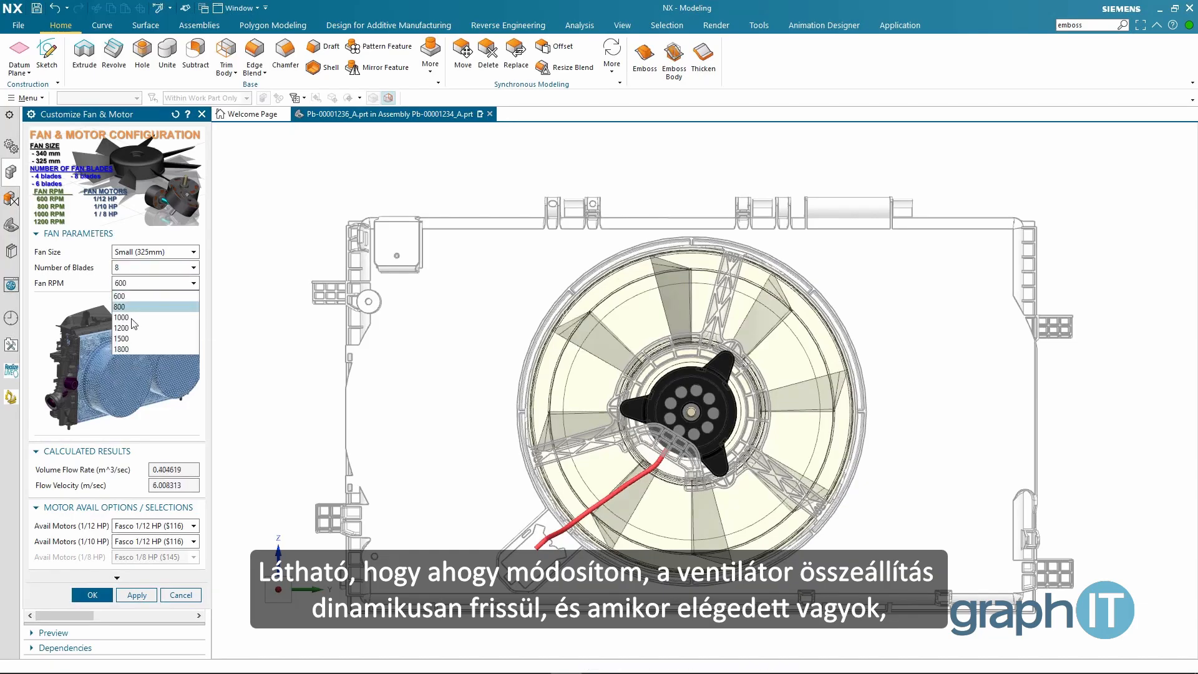
left_click(133, 334)
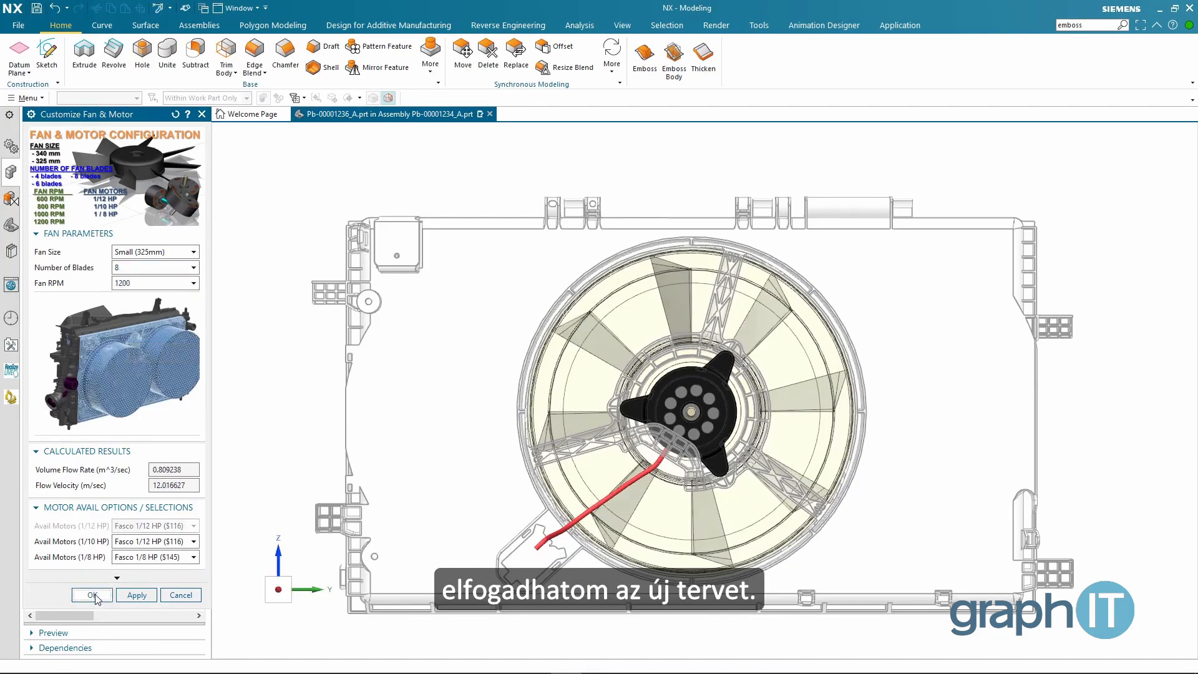
left_click(92, 594)
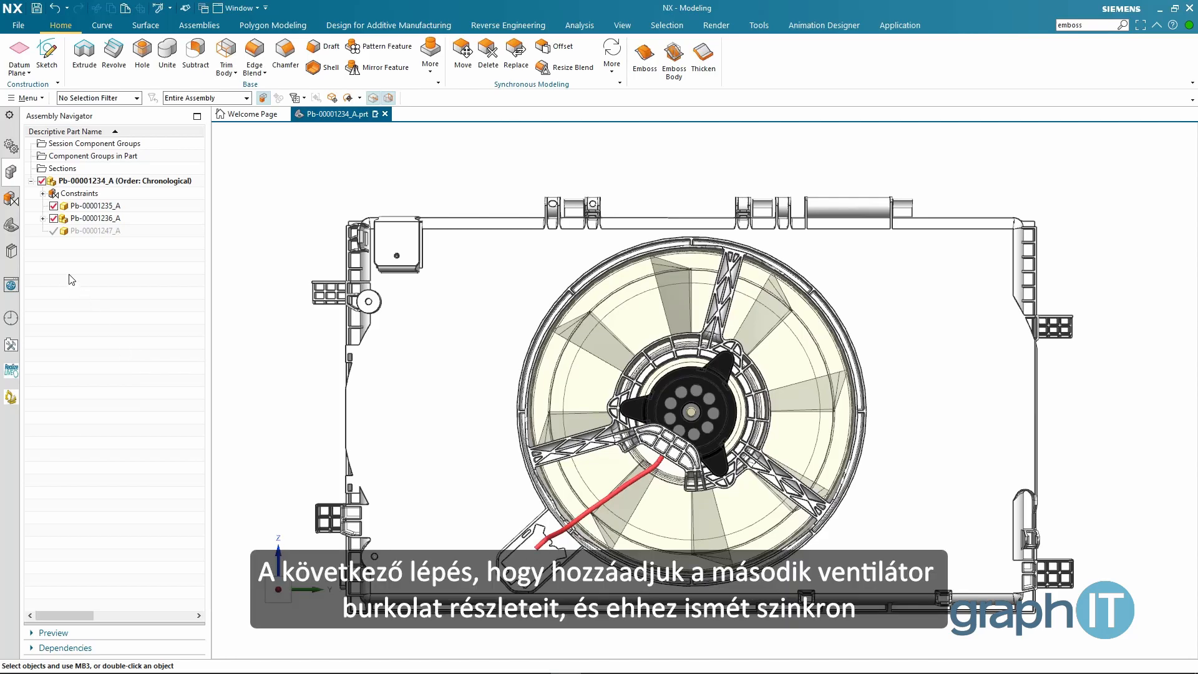
Step: Hide the fan subassembly and make the housing Pb-00001235_A the work part
left_click(53, 219)
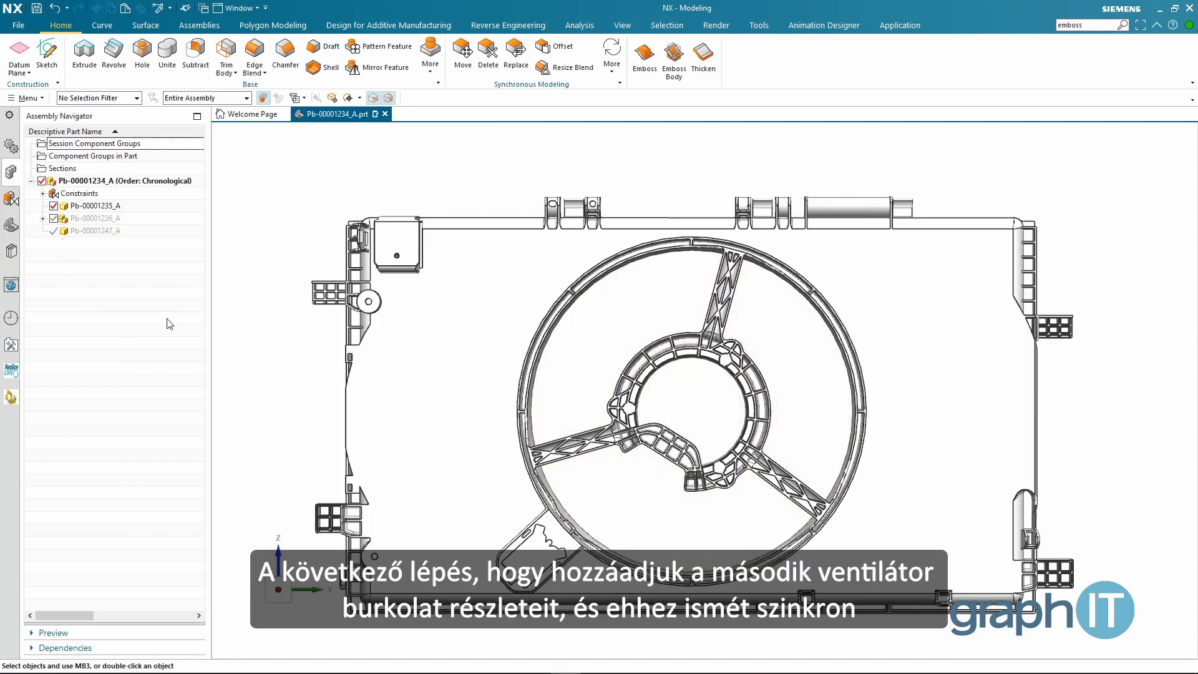
right_click(429, 319)
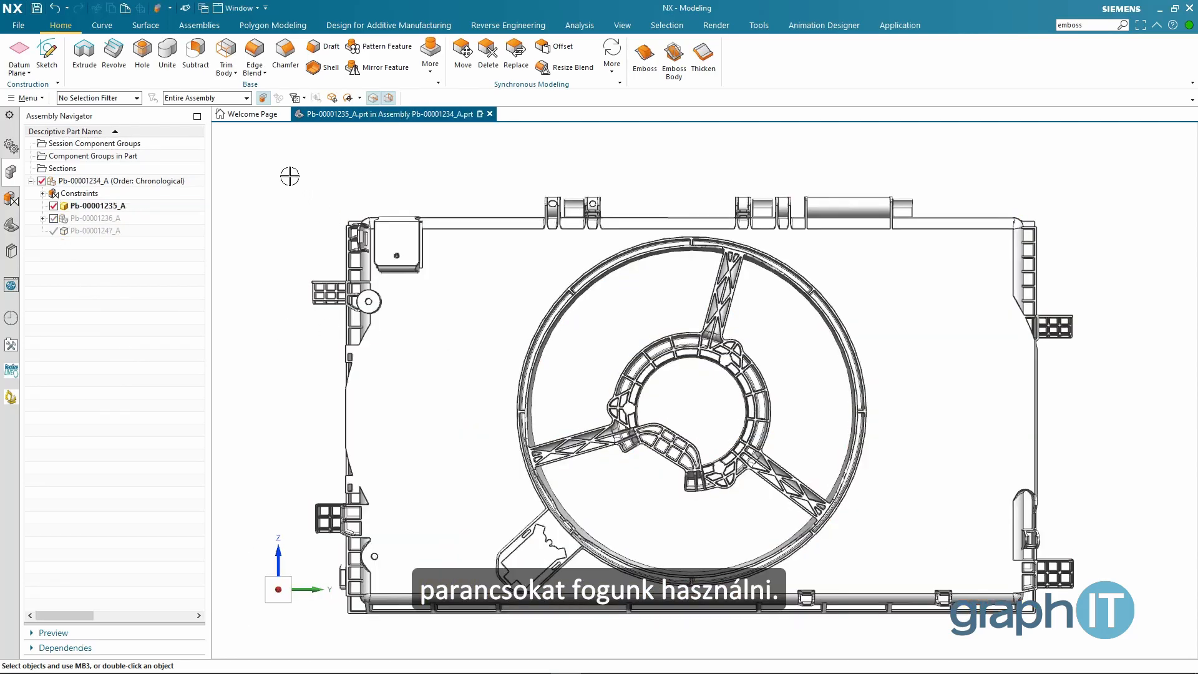
Step: Set up a Copy Face of all fan ring, strut and hub faces, CSYS to CSYS, from the hub centre to about Y -47.4, Z 514.8
left_click(611, 74)
left_click(705, 101)
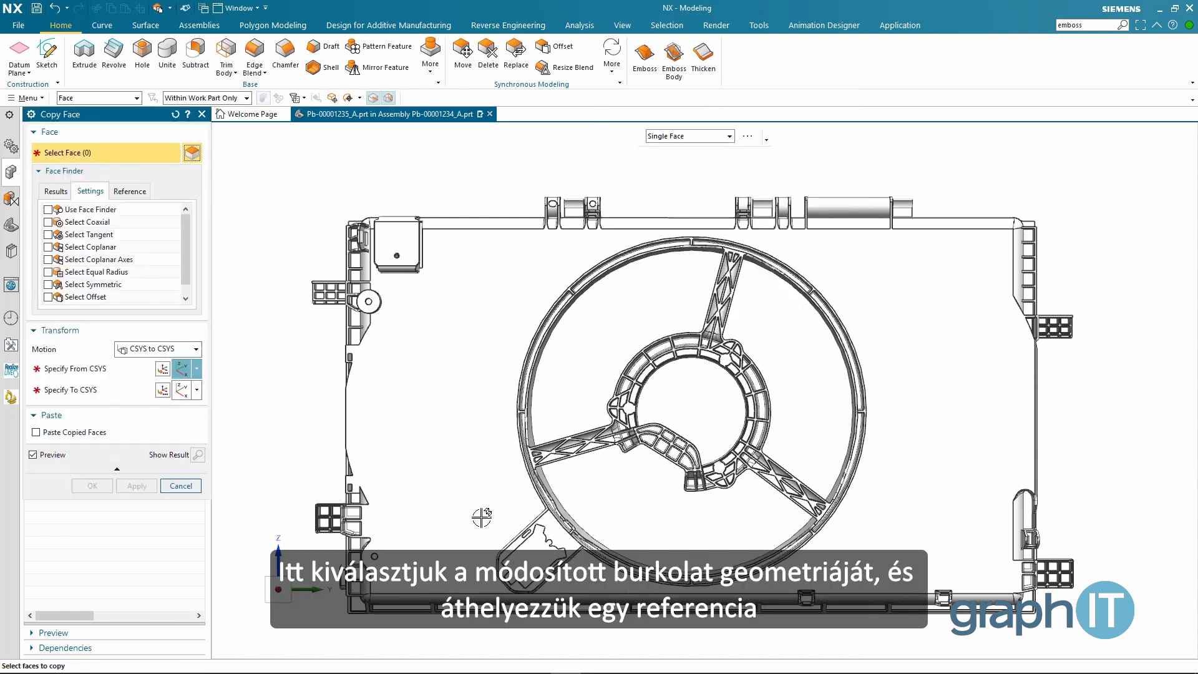
mouse_move(479, 524)
left_mouse_down()
mouse_move(499, 590)
mouse_move(711, 584)
mouse_move(824, 524)
mouse_move(901, 387)
mouse_move(849, 280)
mouse_move(712, 233)
mouse_move(593, 253)
mouse_move(517, 312)
mouse_move(480, 402)
left_mouse_up()
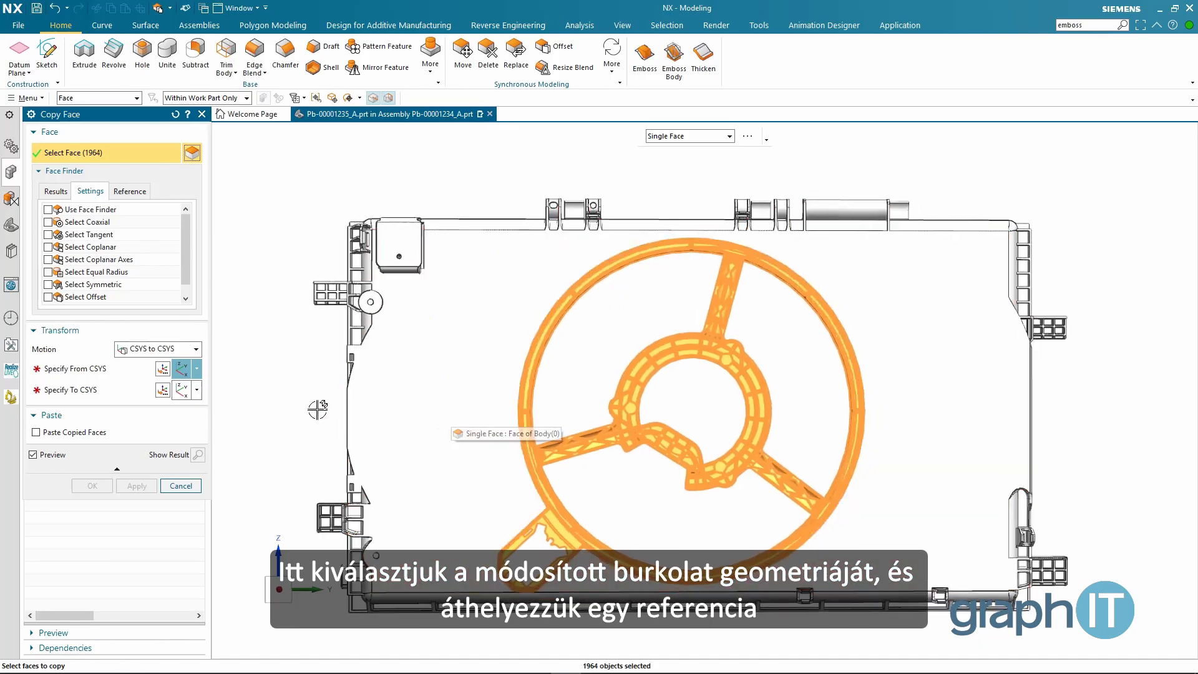
middle_click_drag(440, 414, 289, 413)
left_click(114, 374)
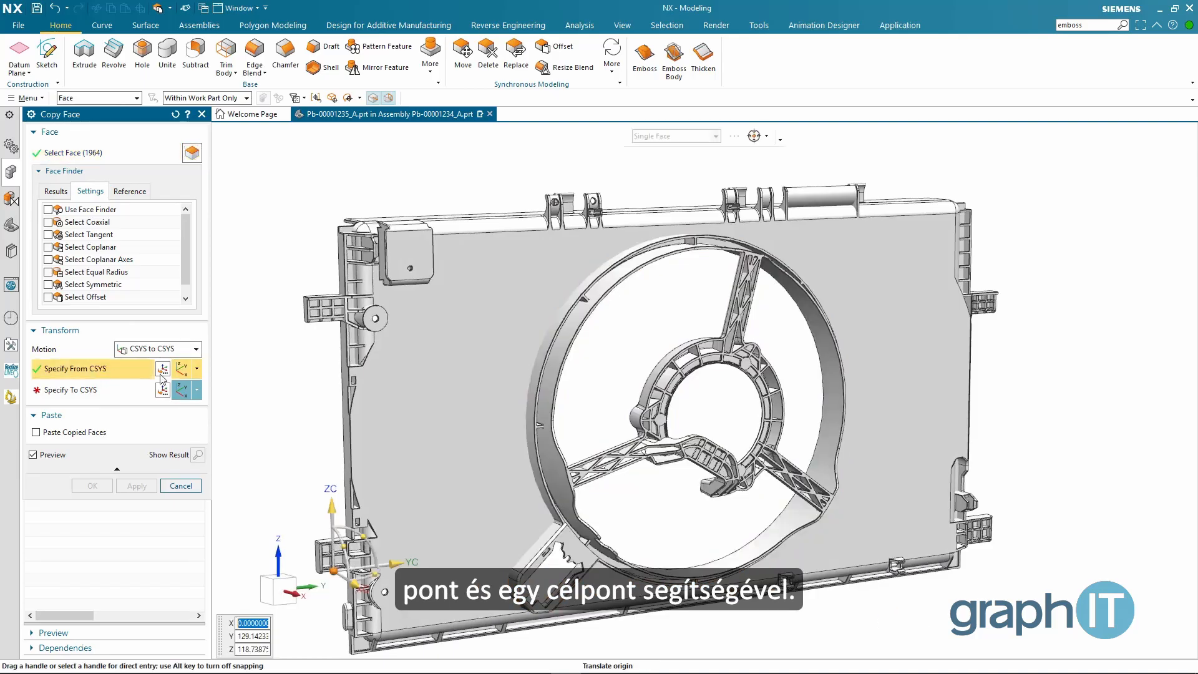
middle_click_drag(412, 379, 463, 375)
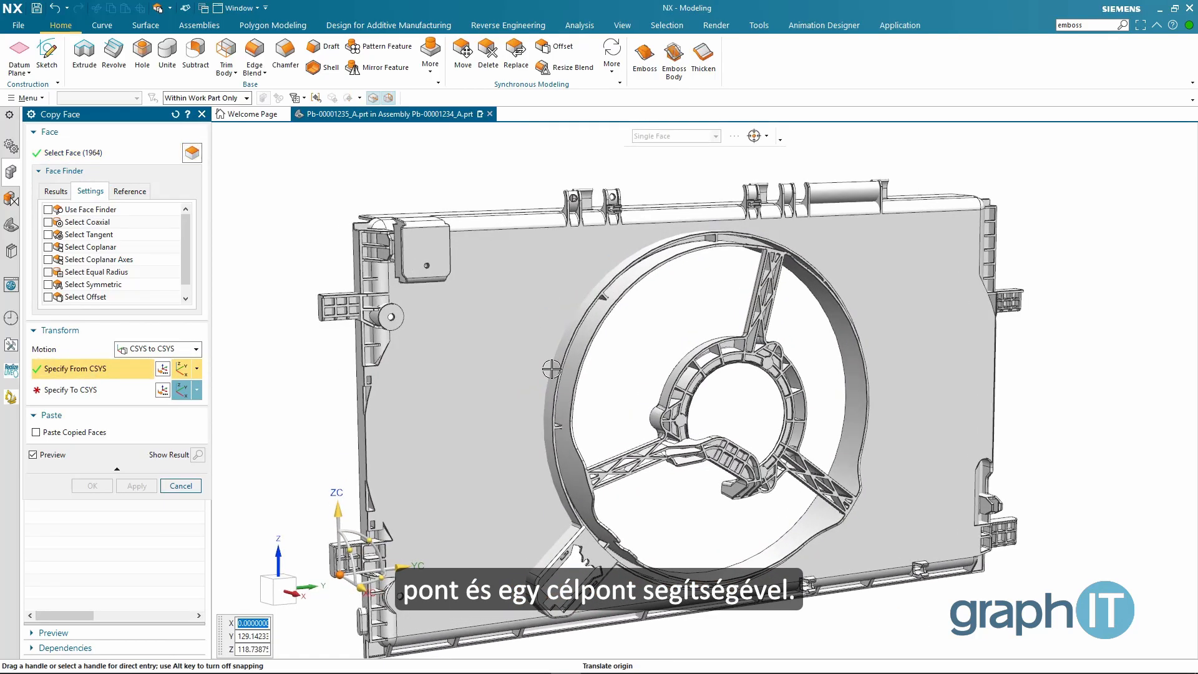
left_click(547, 372)
scroll(484, 369, "up", 5)
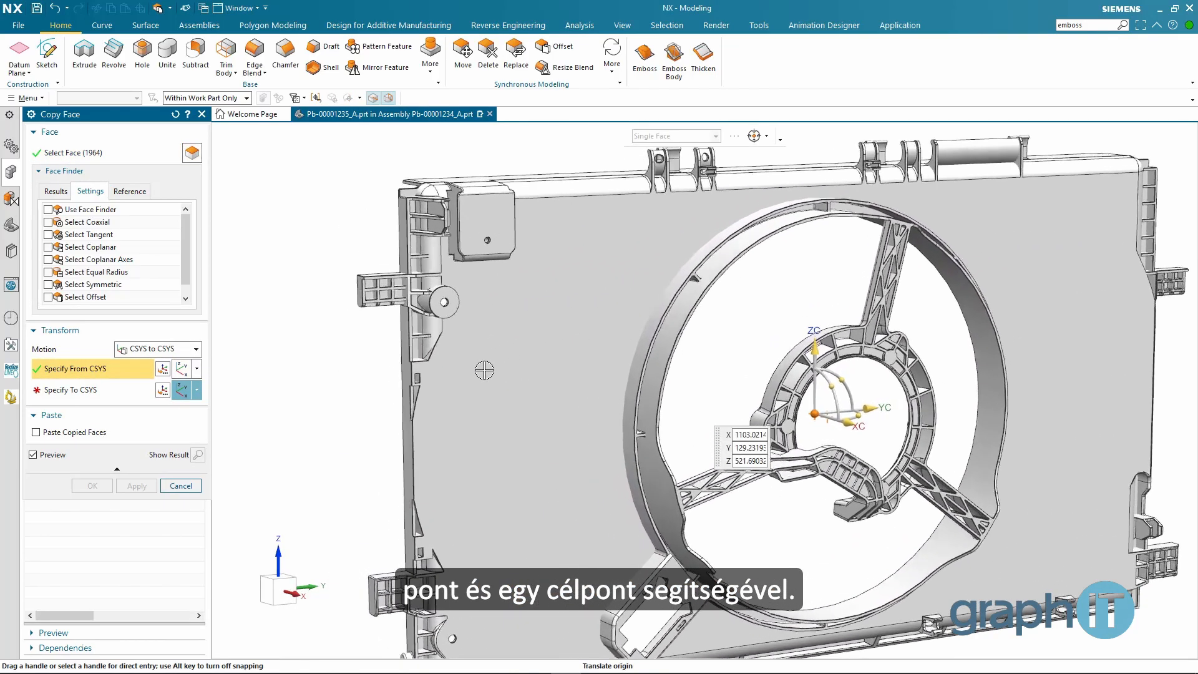
left_click(436, 348)
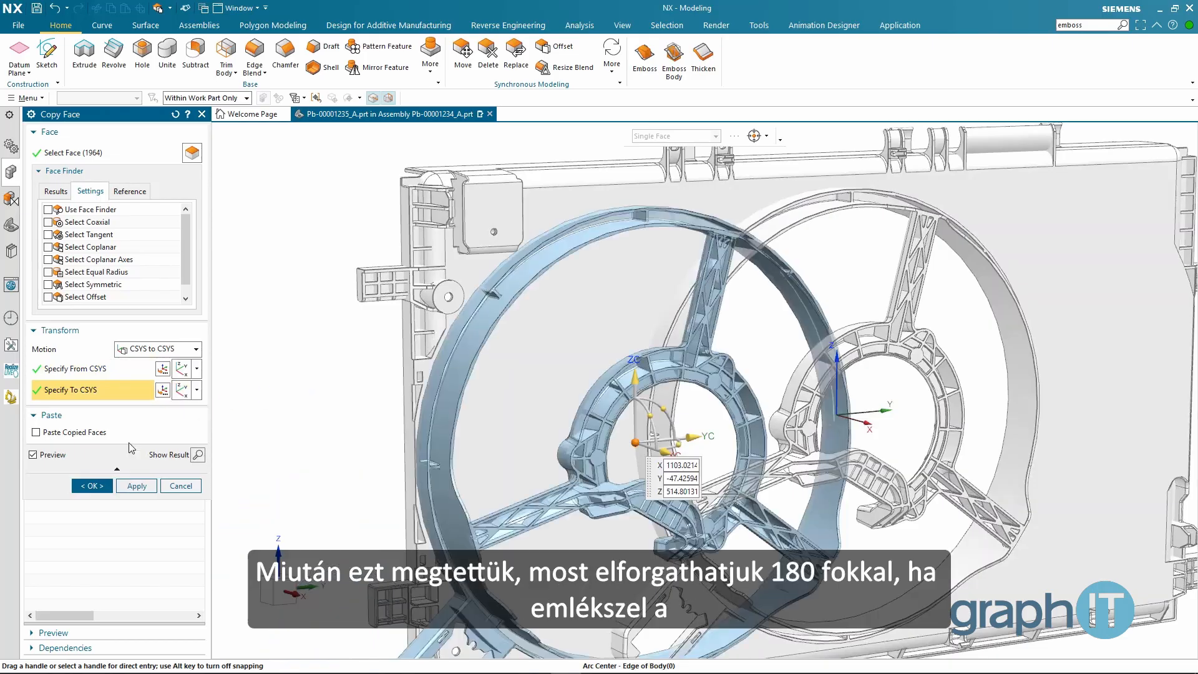
Step: Rotate the copied ring faces 180 degrees about the XC axis and create the copy without pasting the faces
left_click(663, 409)
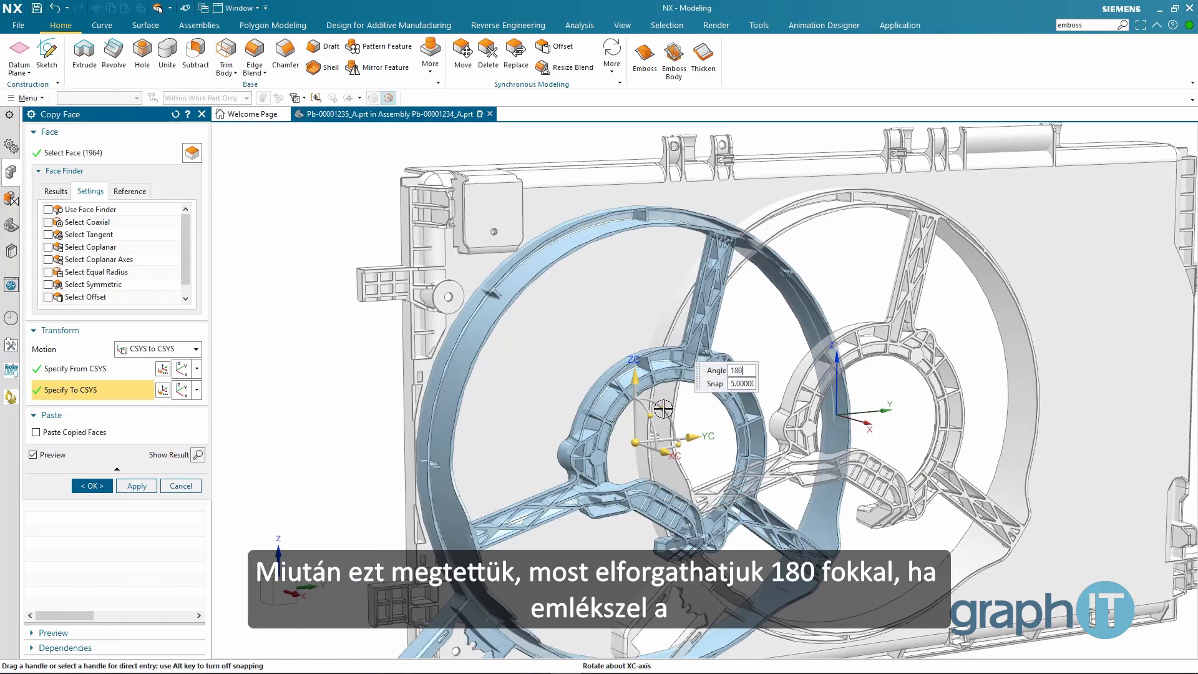
key("Return")
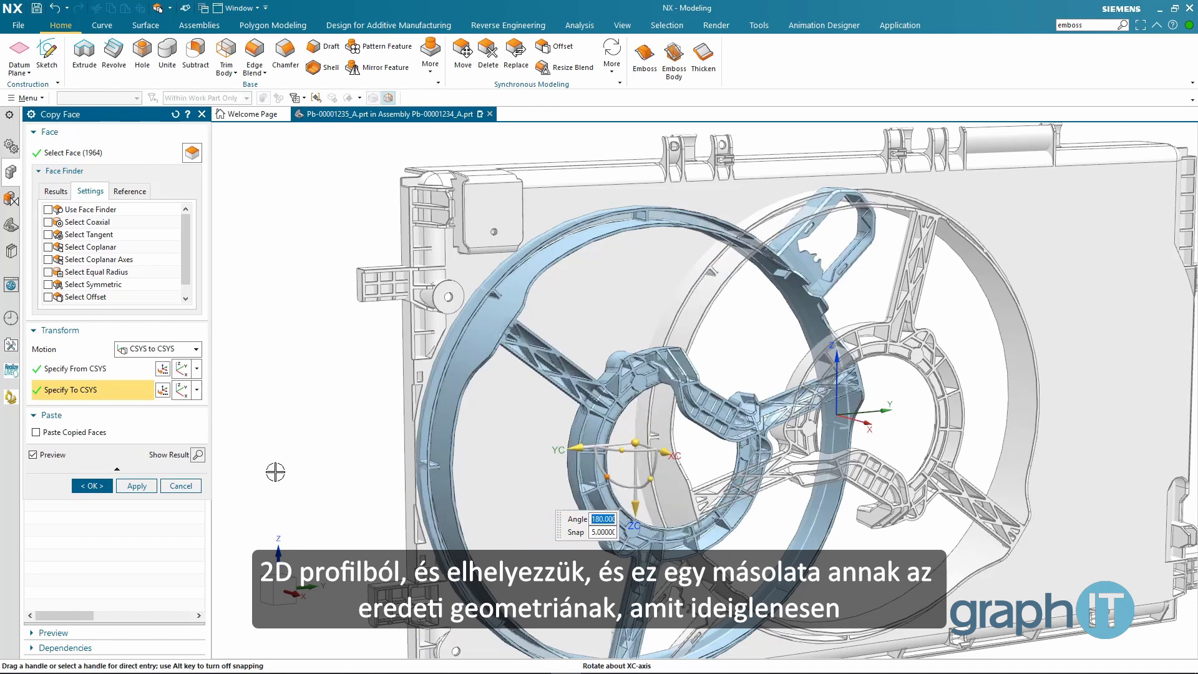
left_click(113, 484)
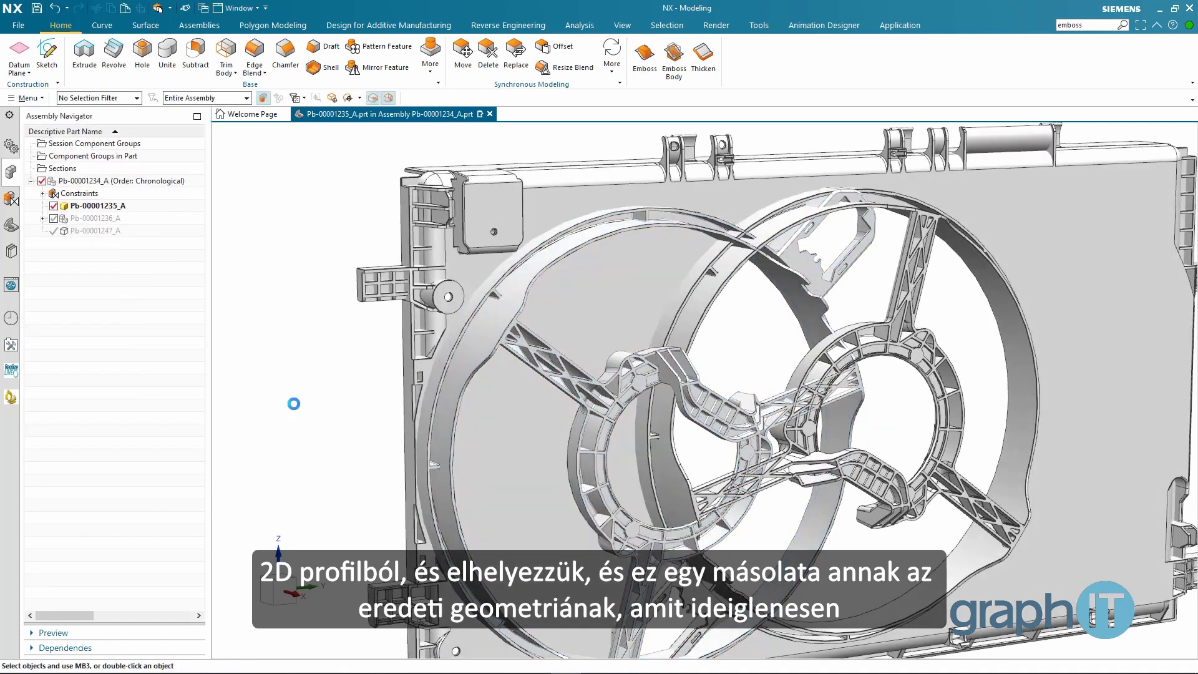
Step: Hide all sheet bodies so the copied ring geometry is out of view
middle_click_drag(406, 329, 230, 289)
key("ctrl+w")
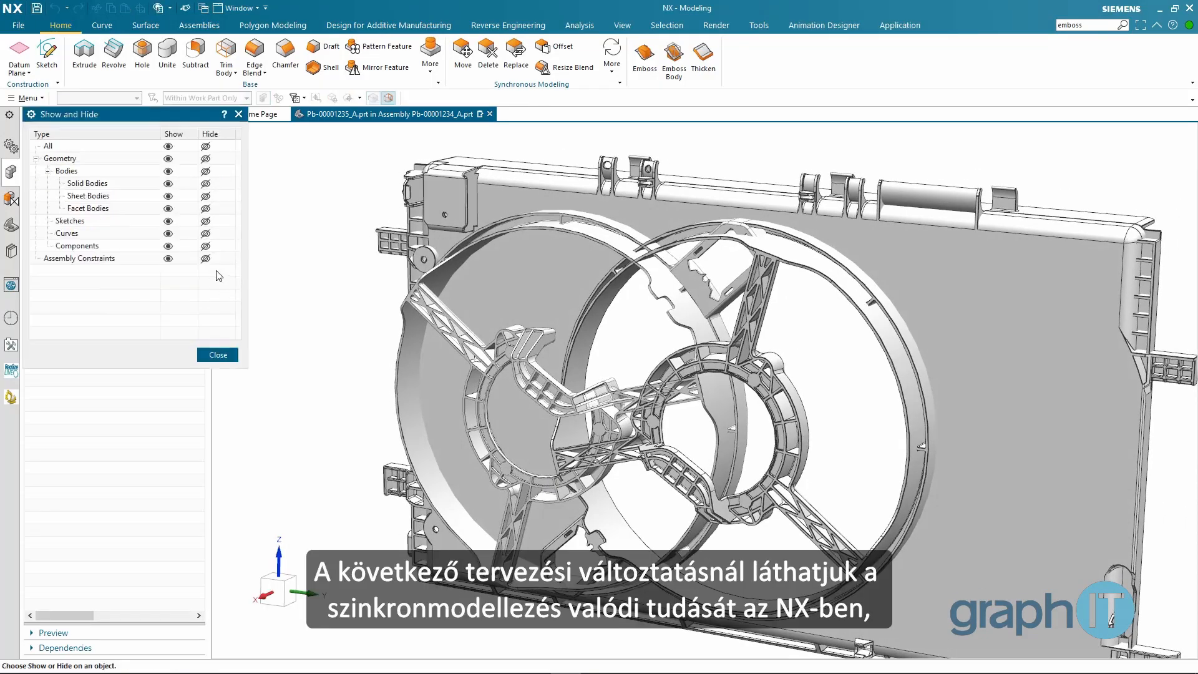
left_click(205, 196)
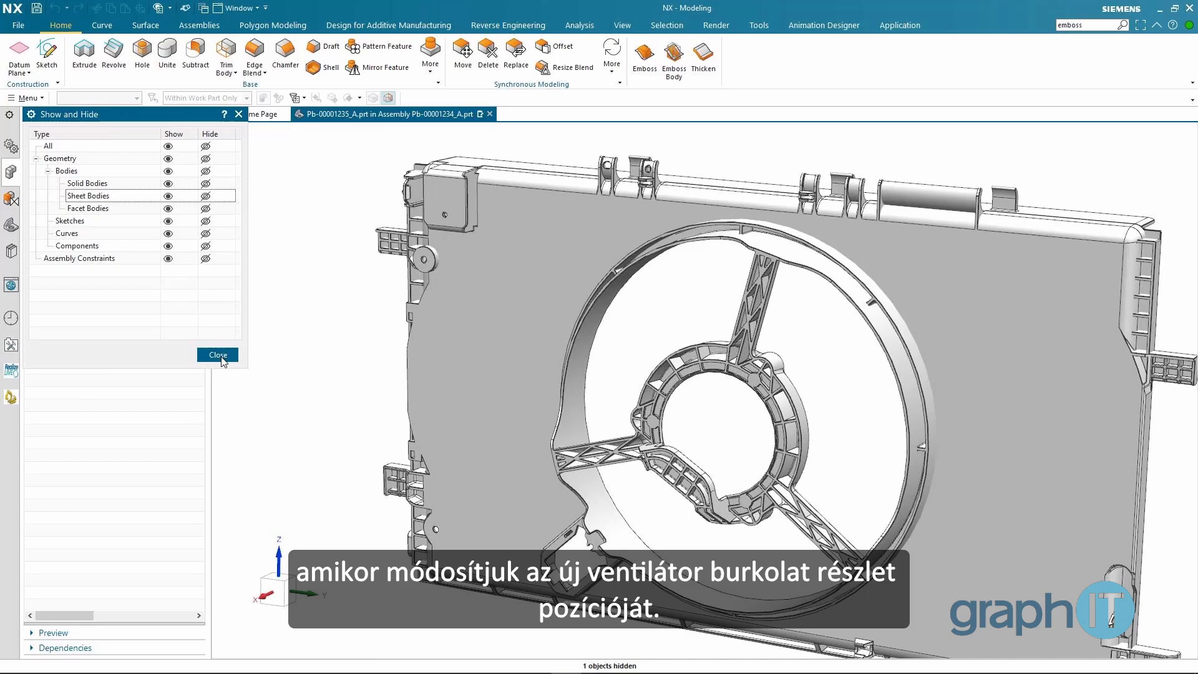
left_click(220, 355)
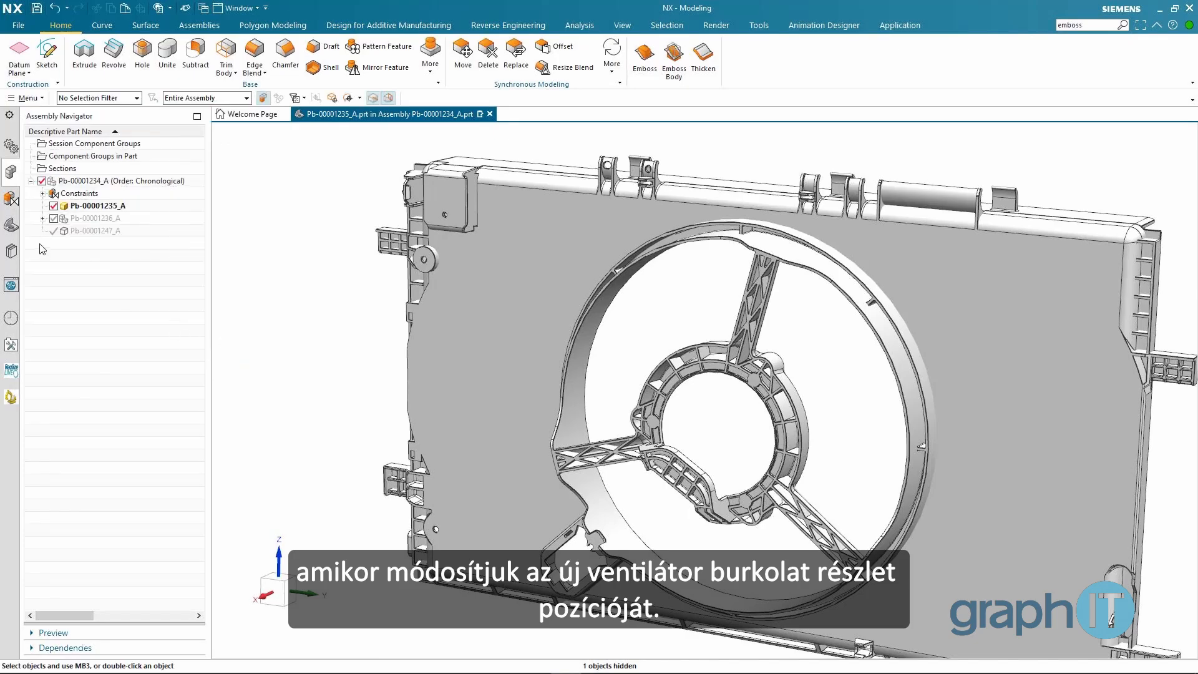
Step: Show the fan subassembly Pb-00001236_A and the component Pb-00001247_A
left_click(54, 218)
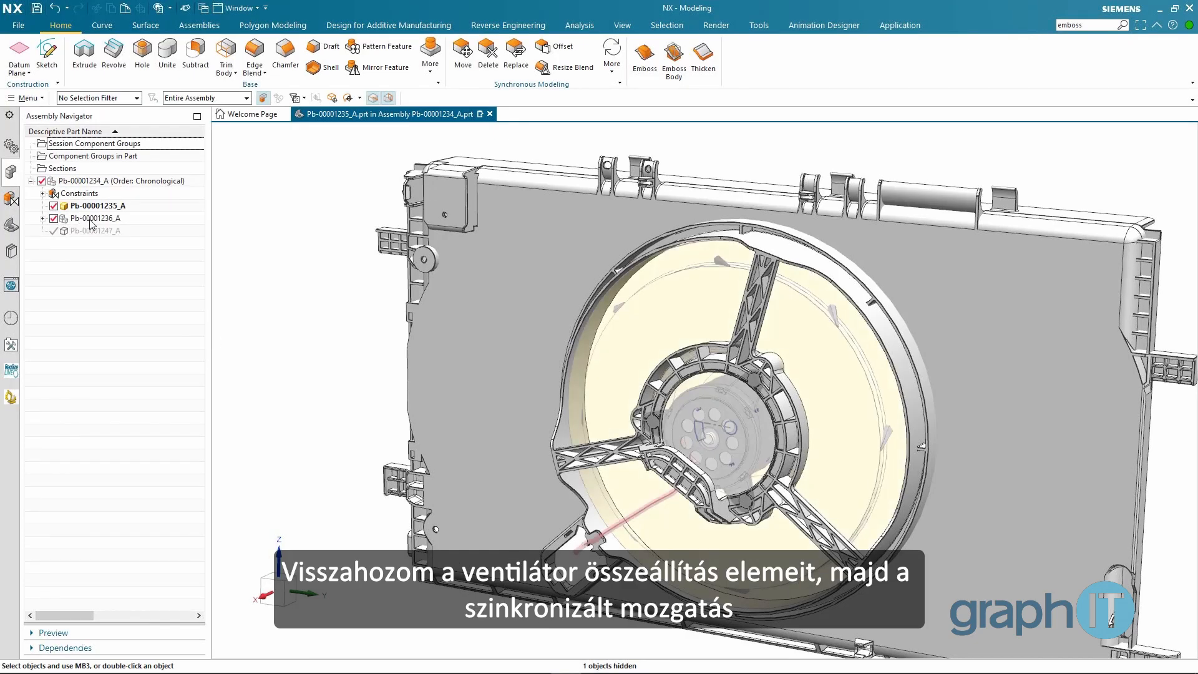
left_click(54, 231)
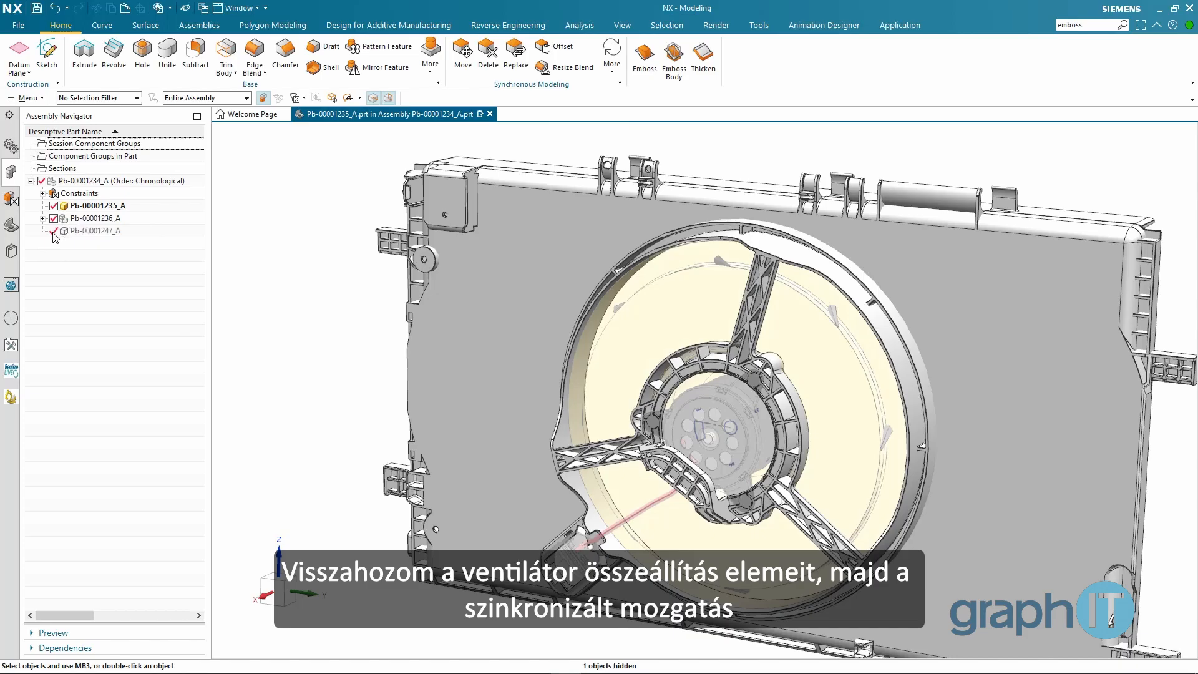
left_click(268, 242)
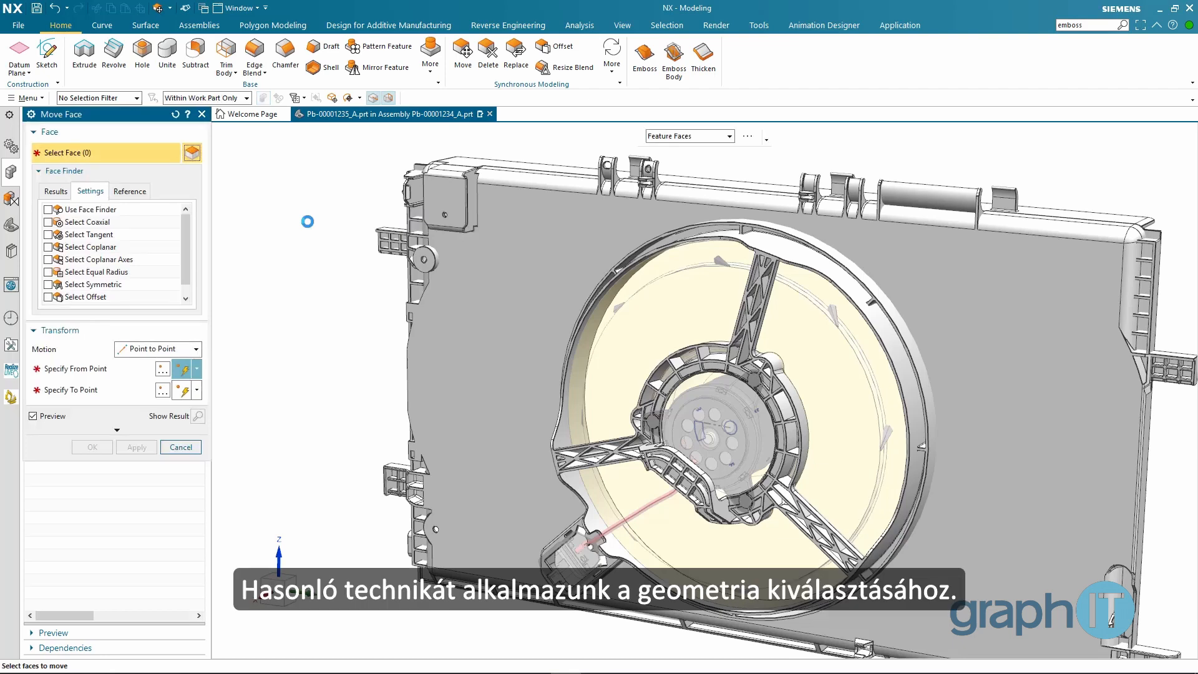
Step: Move all faces of the original fan ring, struts and hub with Move Face, point to point, from the ring's centre to the new fan centre
middle_click_drag(307, 221, 268, 244)
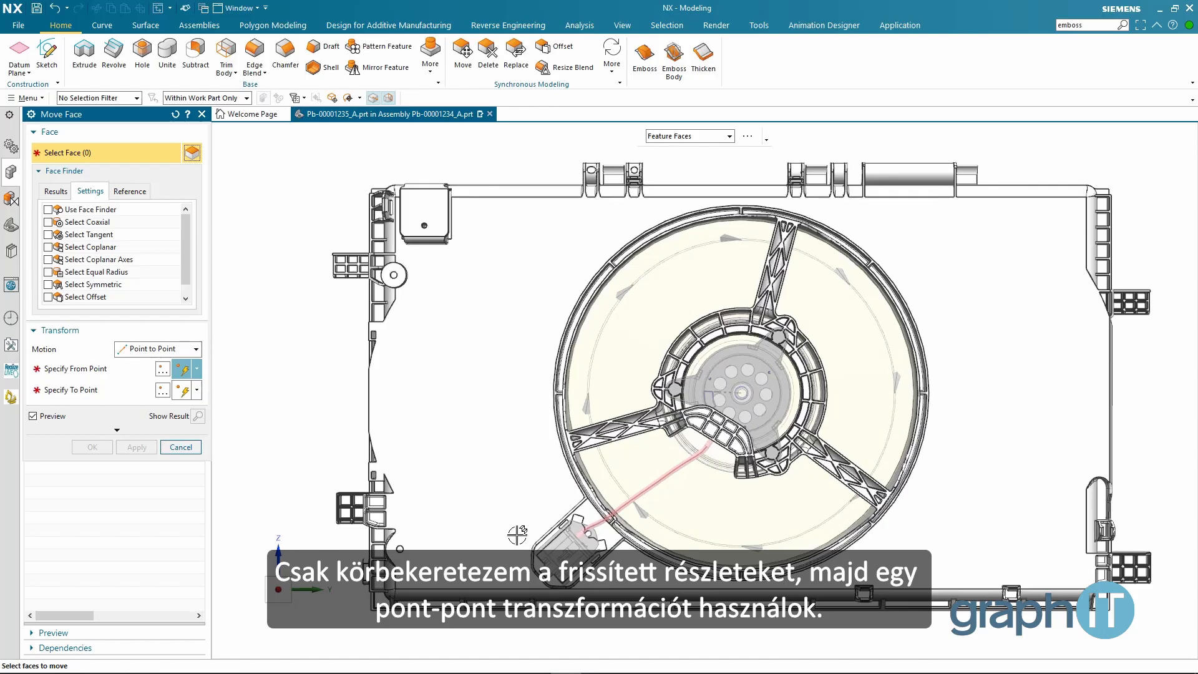
mouse_move(517, 535)
left_mouse_down()
mouse_move(558, 590)
mouse_move(736, 587)
mouse_move(844, 559)
mouse_move(933, 465)
mouse_move(957, 353)
mouse_move(924, 259)
mouse_move(863, 223)
mouse_move(765, 205)
mouse_move(613, 226)
mouse_move(535, 323)
left_mouse_up()
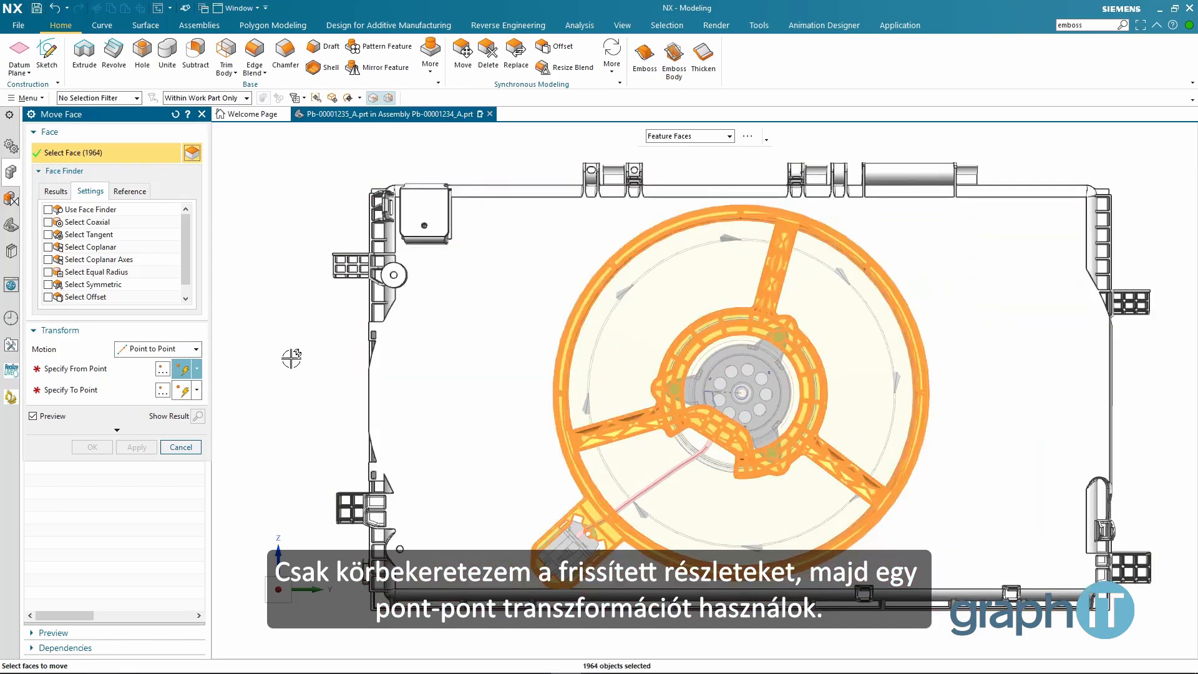
left_click(91, 375)
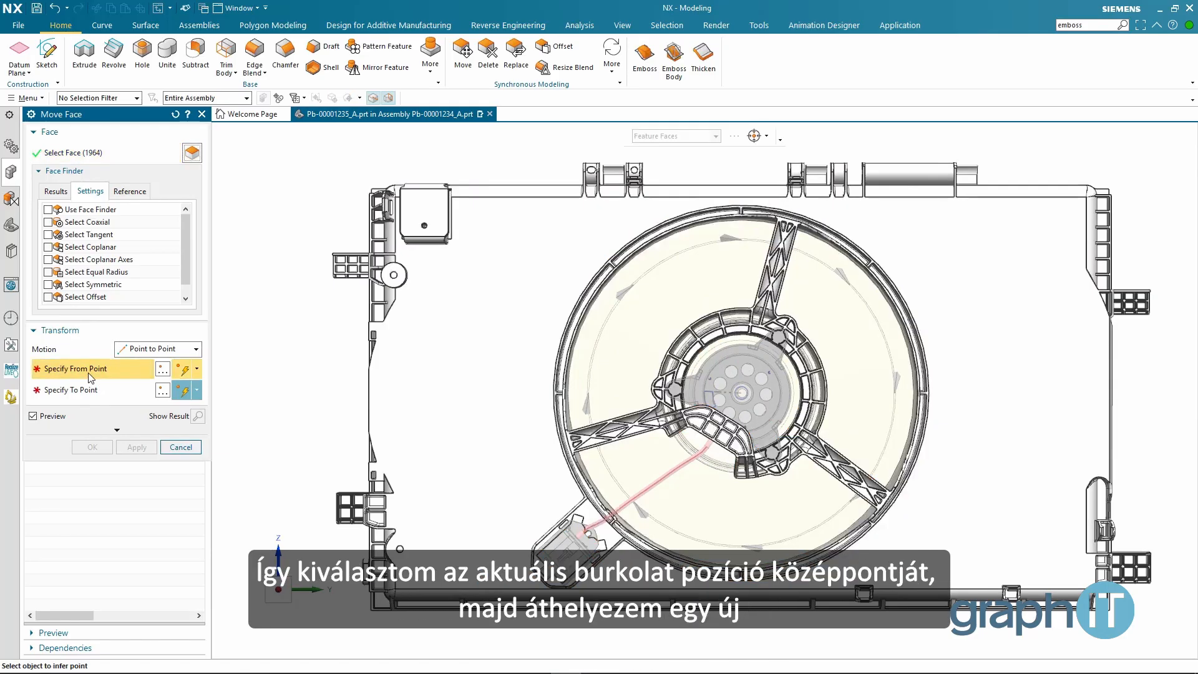
mouse_move(874, 375)
middle_mouse_down()
mouse_move(1012, 399)
mouse_move(917, 369)
middle_mouse_up()
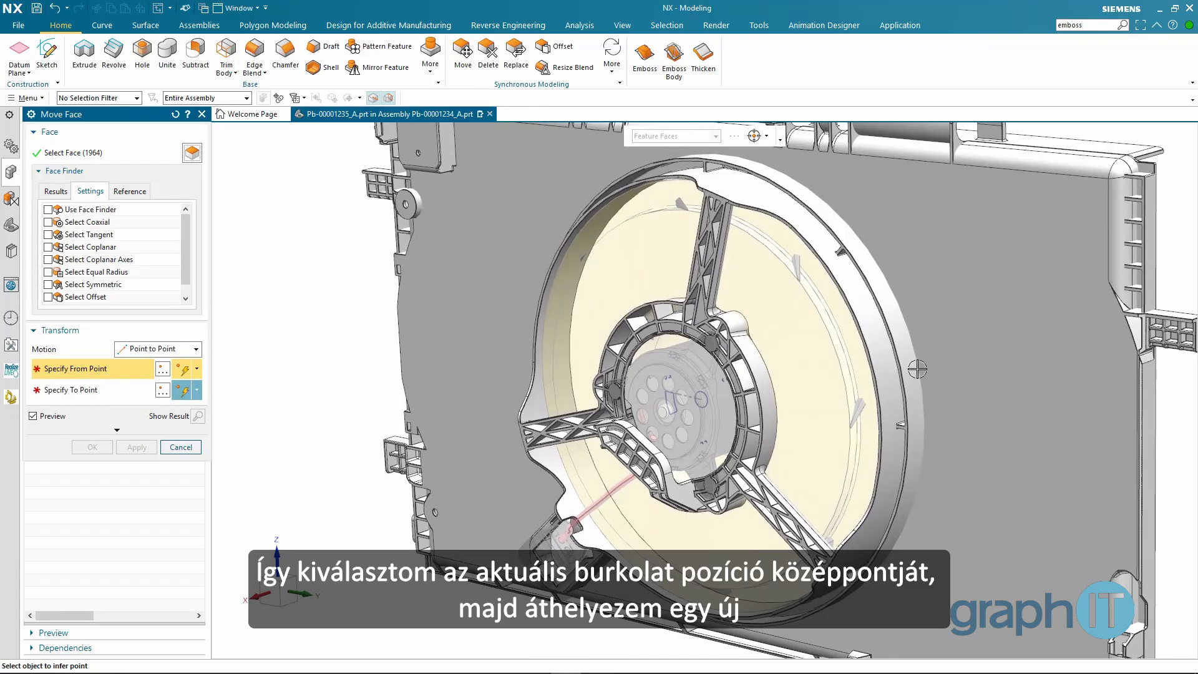
left_click(917, 369)
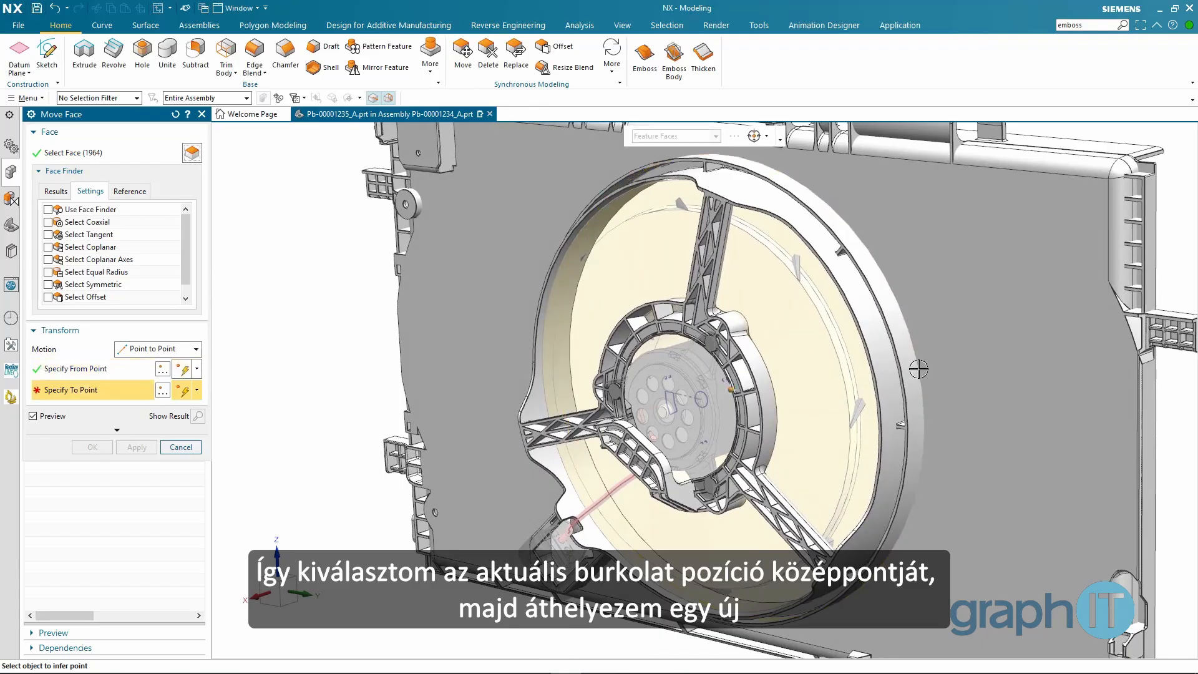
left_click(1130, 335)
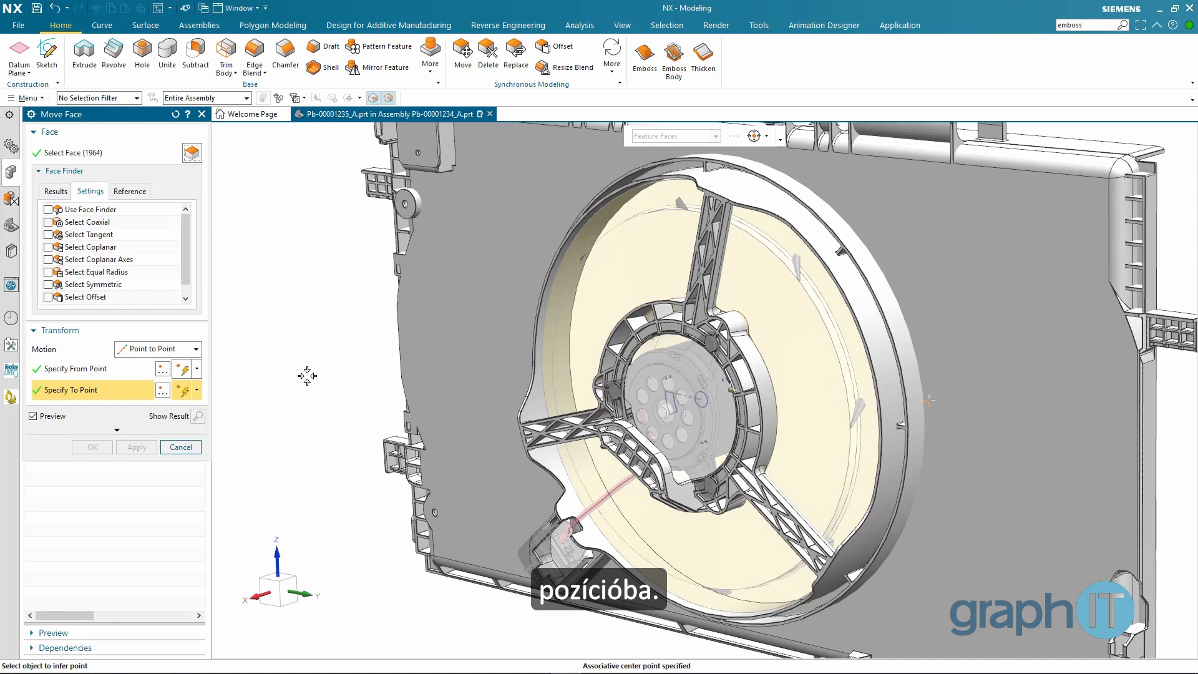
middle_click_drag(306, 376, 272, 406)
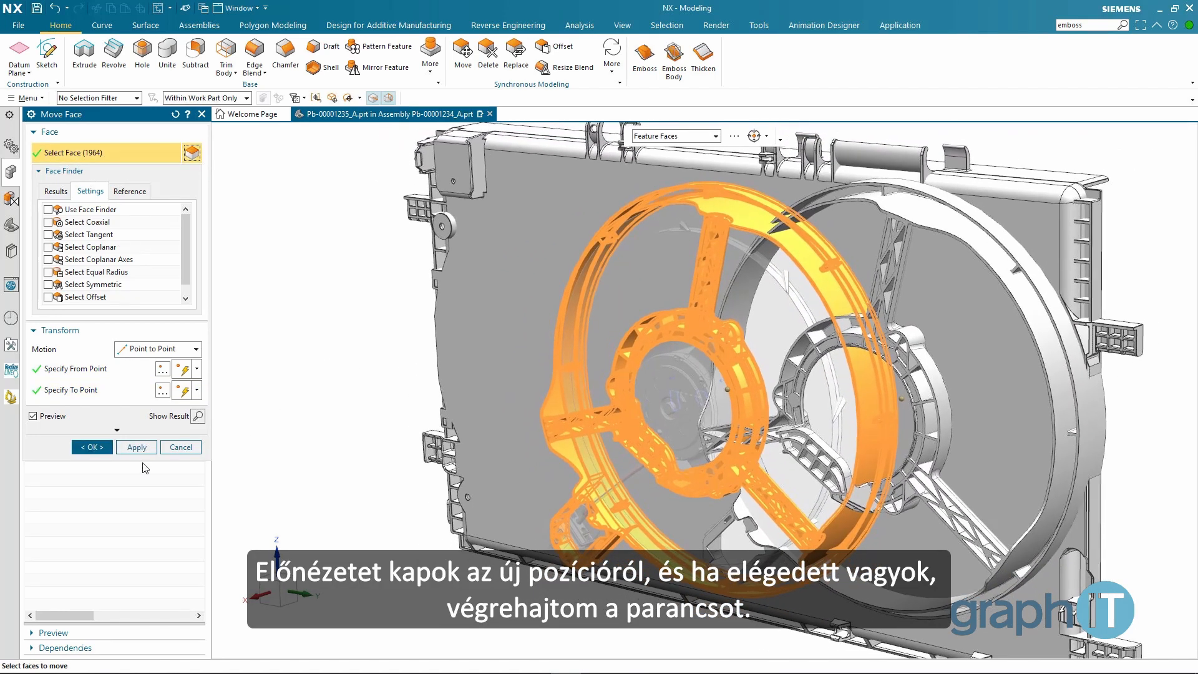
left_click(98, 448)
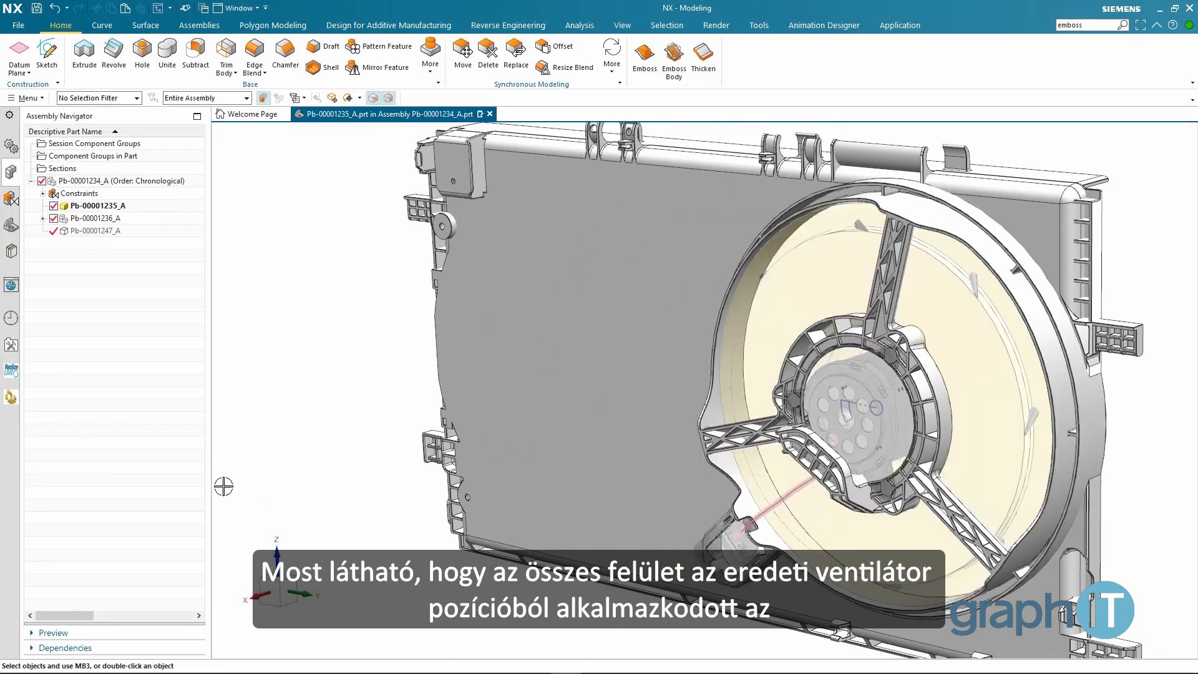
Step: Make the top assembly Pb-00001234_A the work part and hide the fan subassembly Pb-00001236_A
double_click(139, 181)
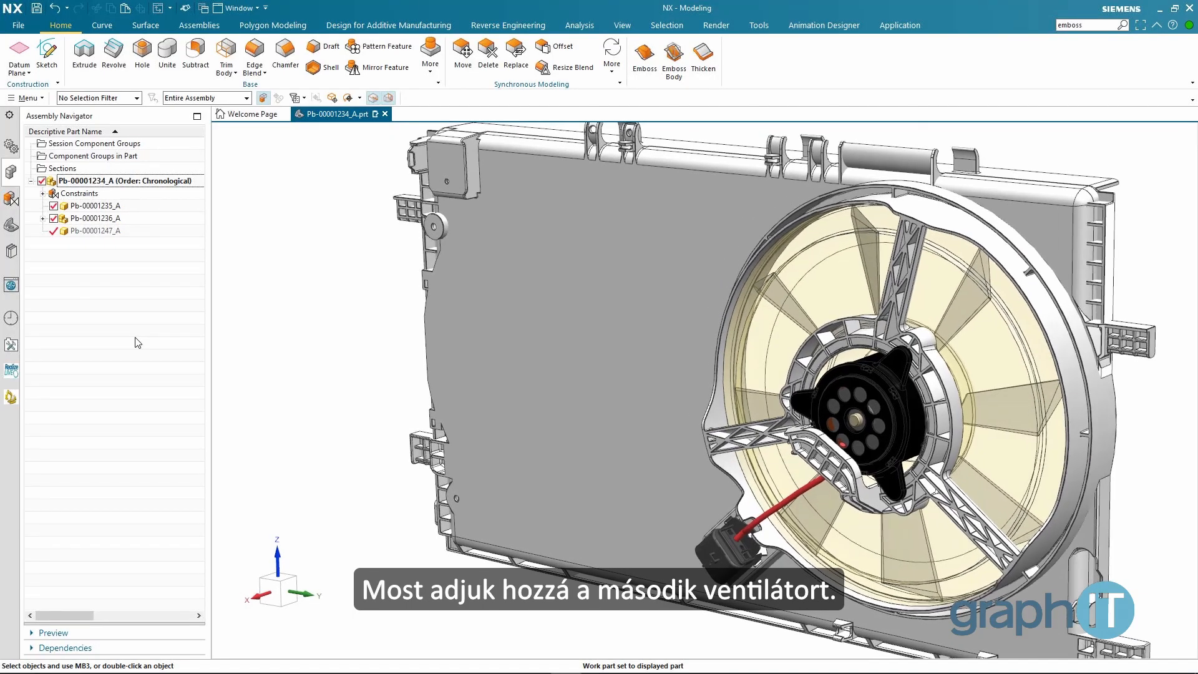
left_click(53, 218)
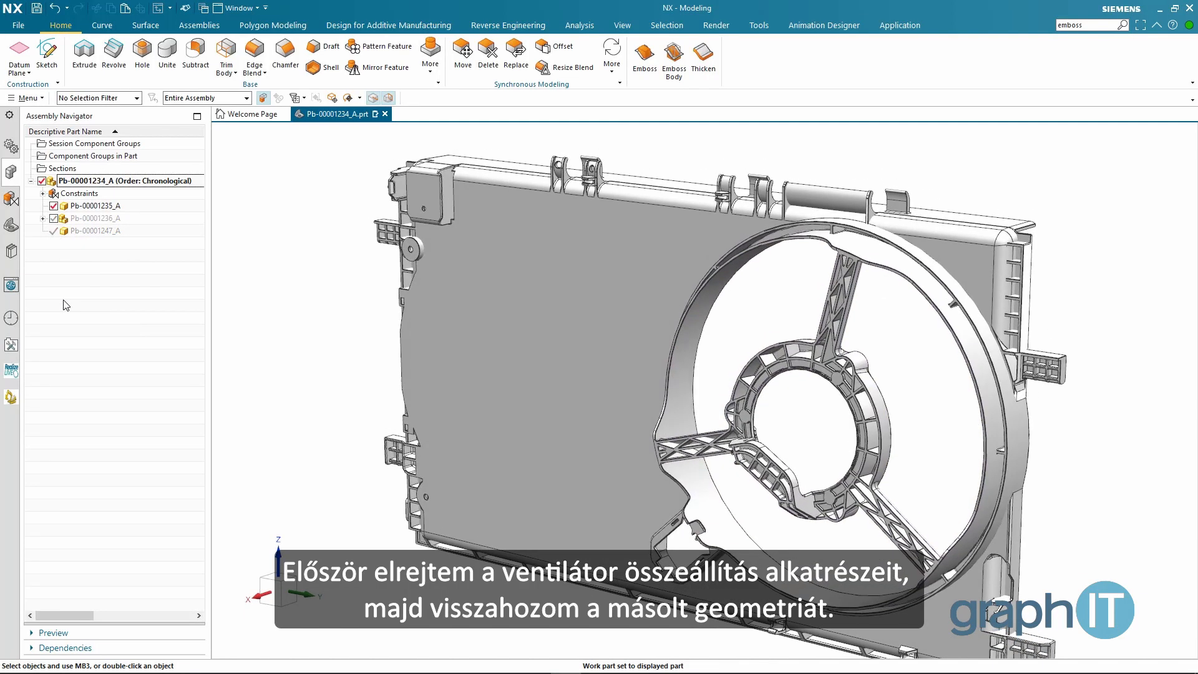
Step: Make the housing Pb-00001235_A the work part and show its Copy Face (6) feature
right_click(450, 311)
left_click(480, 299)
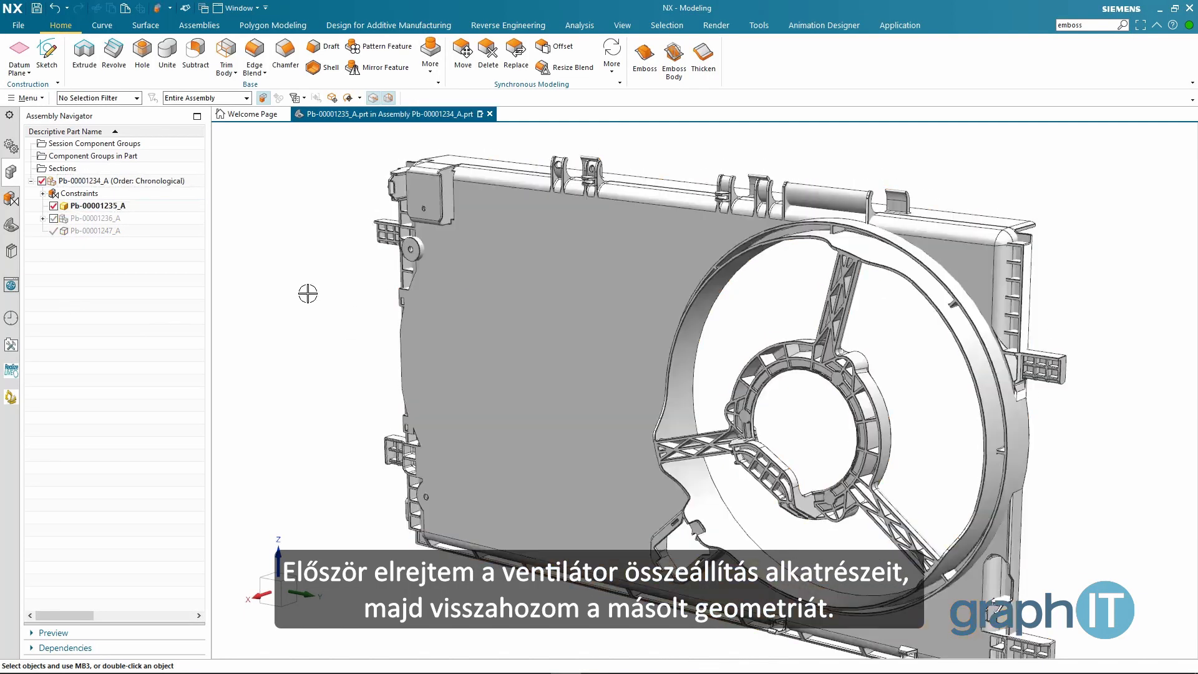
left_click(12, 225)
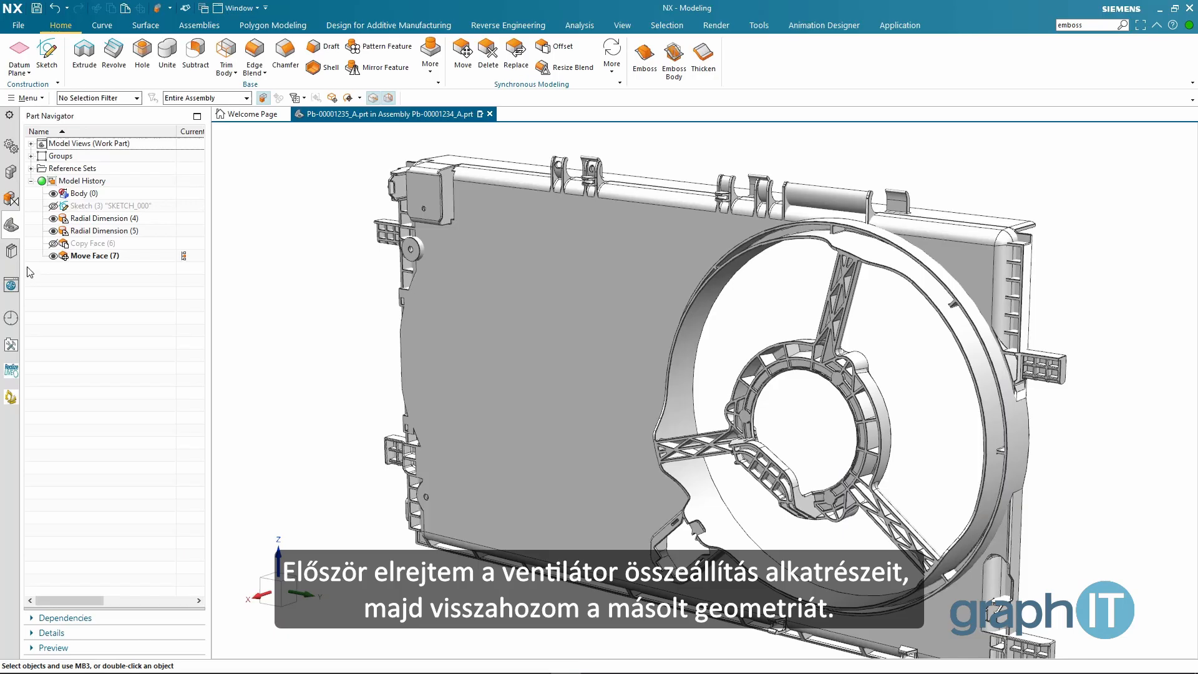
left_click(53, 244)
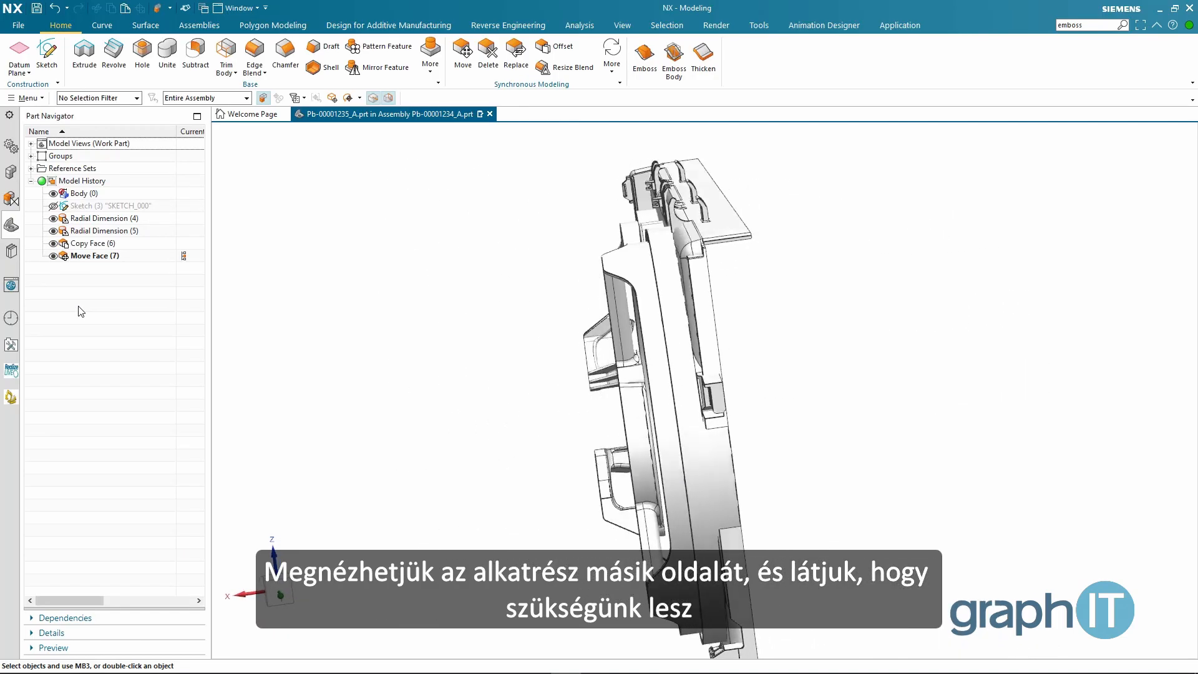
Step: Extrude the copied ring's single circular edge from -12 to 85 mm and subtract it from the housing body
middle_click_drag(81, 312, 354, 204)
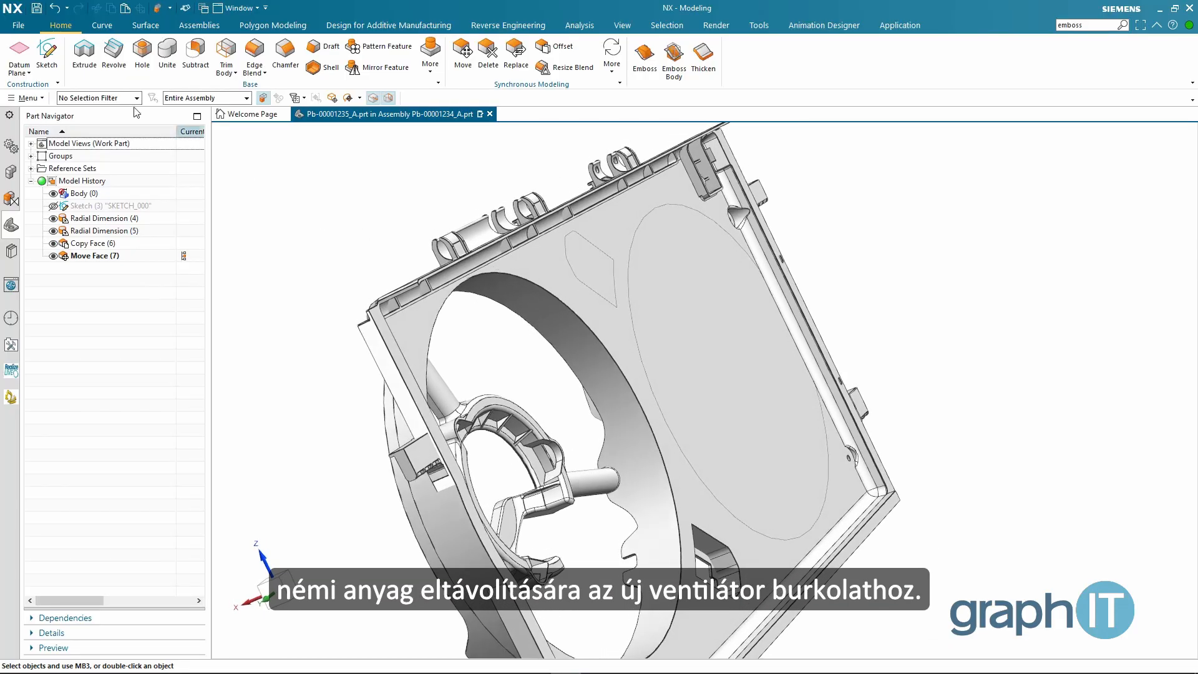
left_click(92, 61)
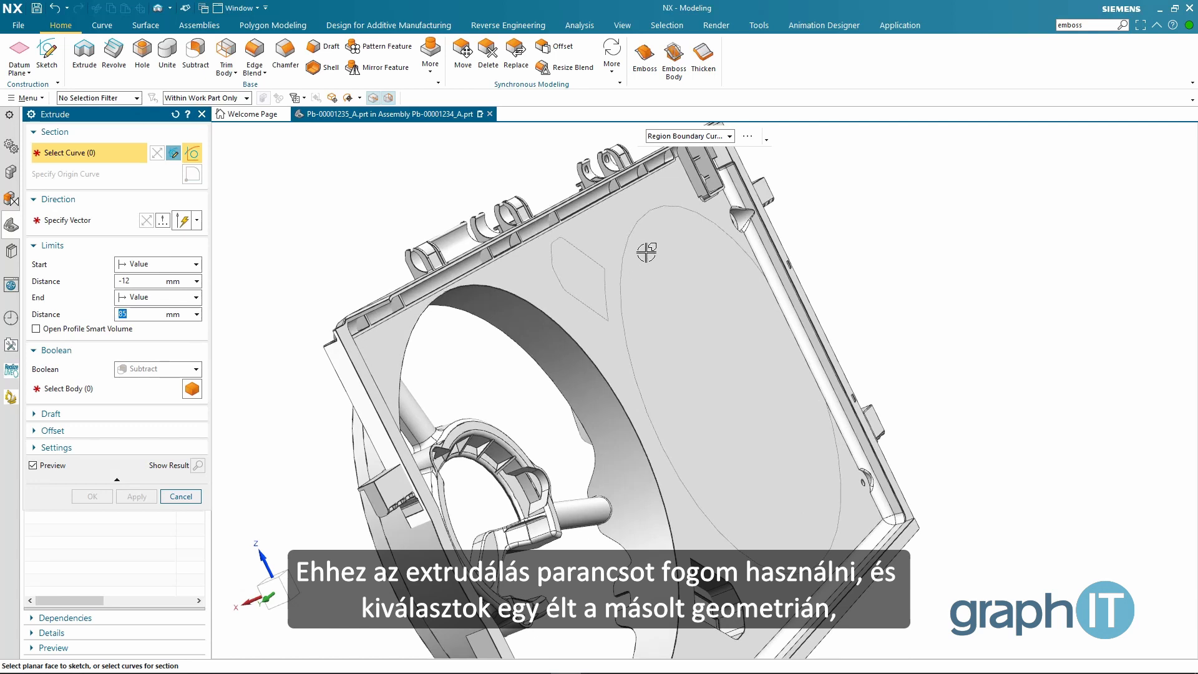
left_click(683, 137)
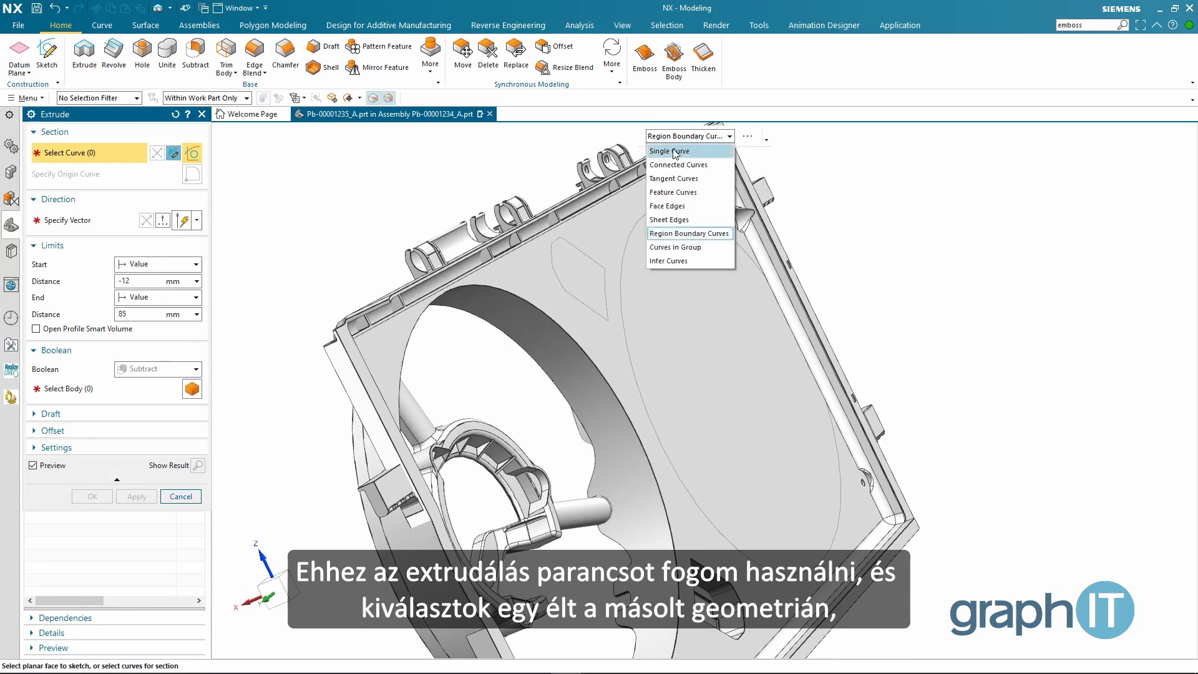
left_click(675, 150)
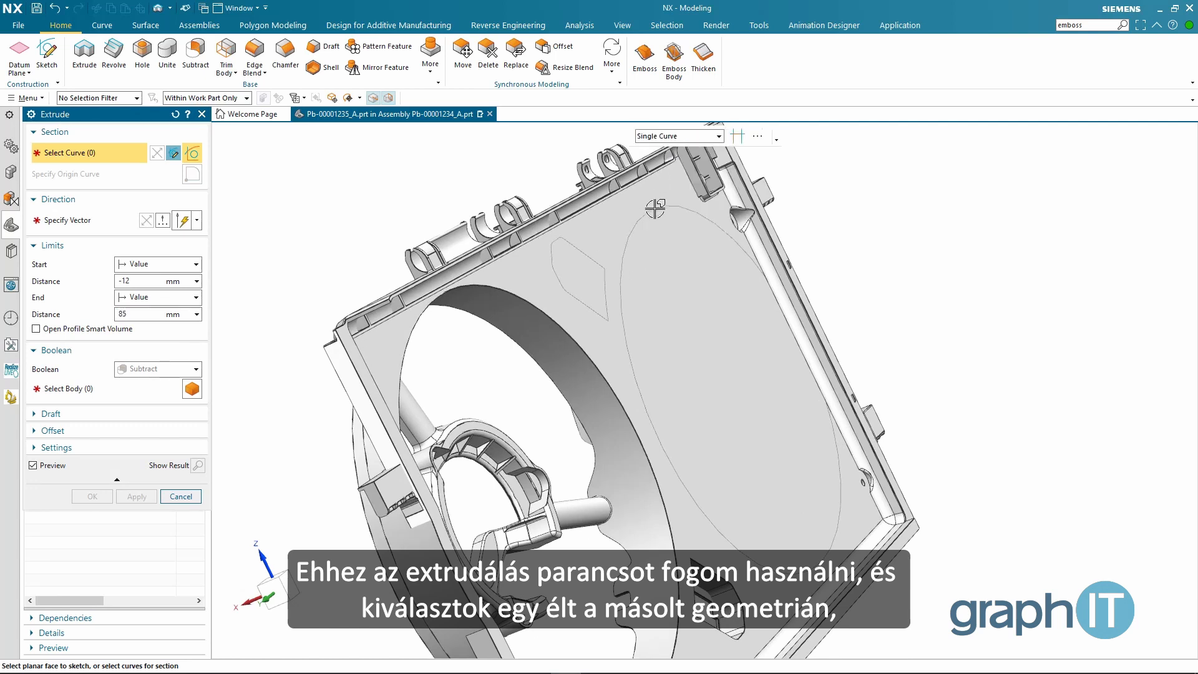
left_click(656, 209)
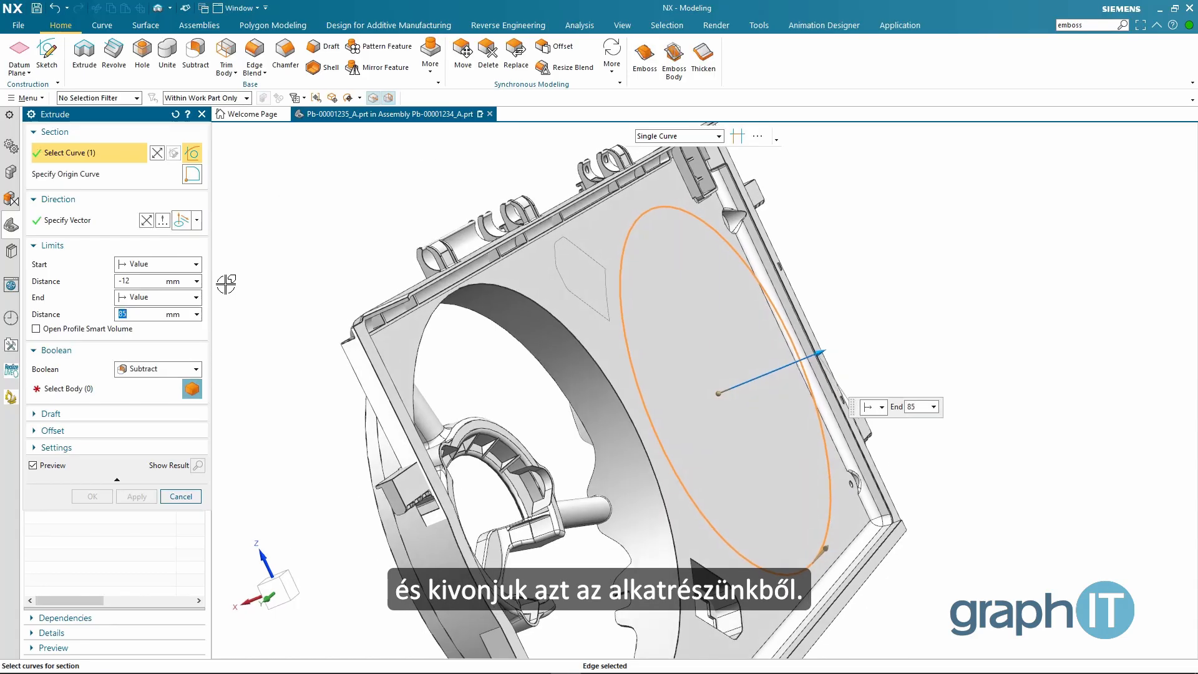
left_click(115, 390)
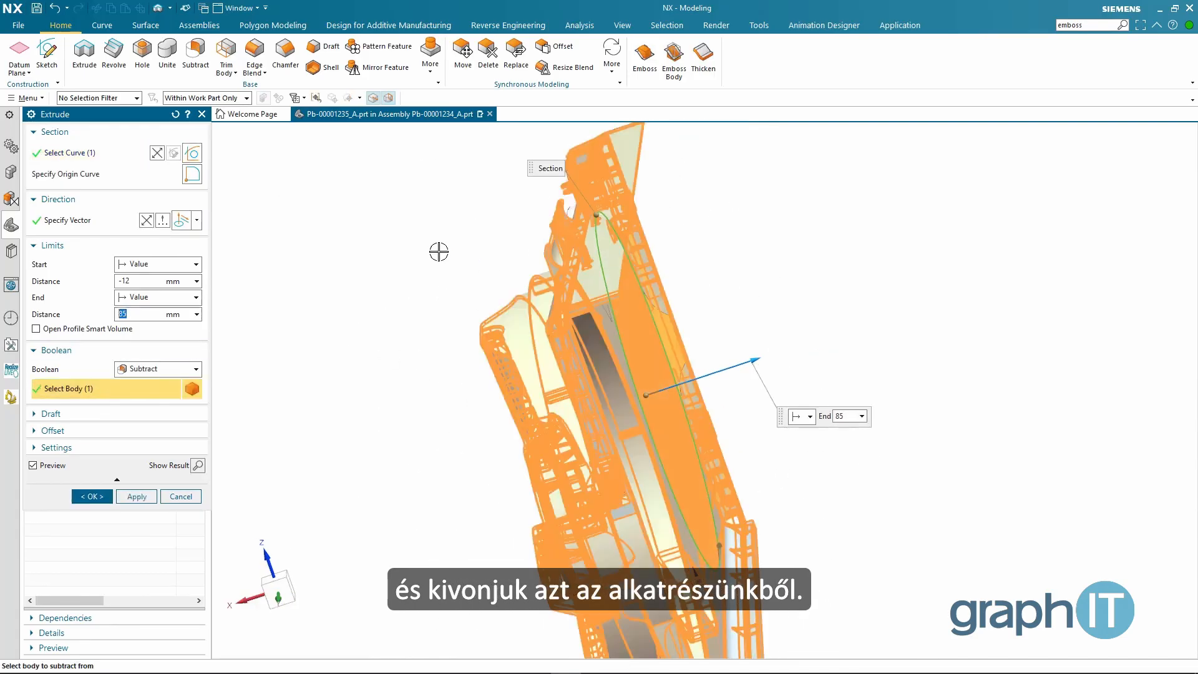
left_click(102, 499)
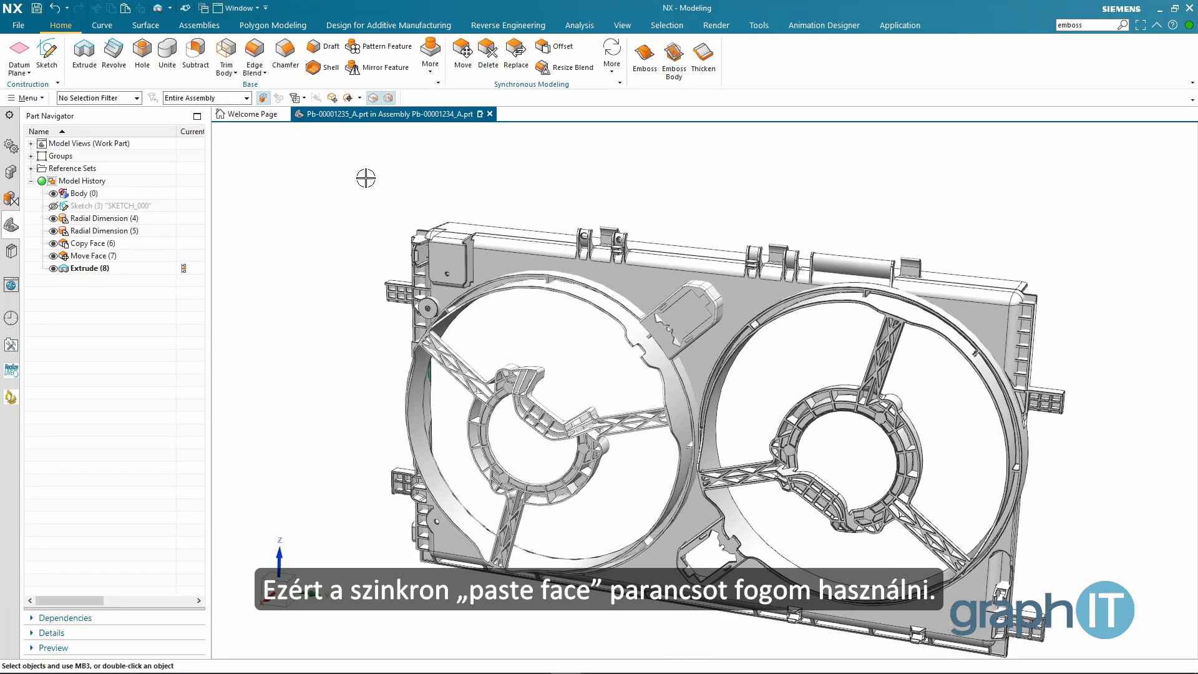
Step: Paste the copied fan ring's sheet body onto the housing body with Paste Face, using the Add option
left_click(394, 173)
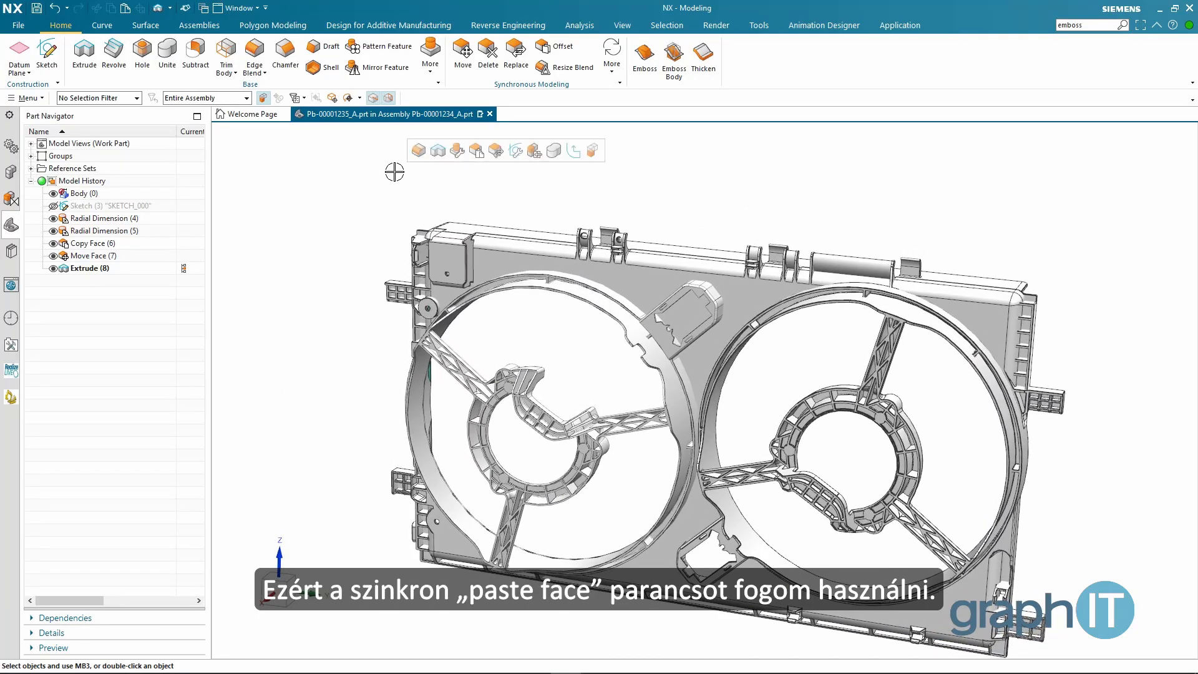
left_click(477, 152)
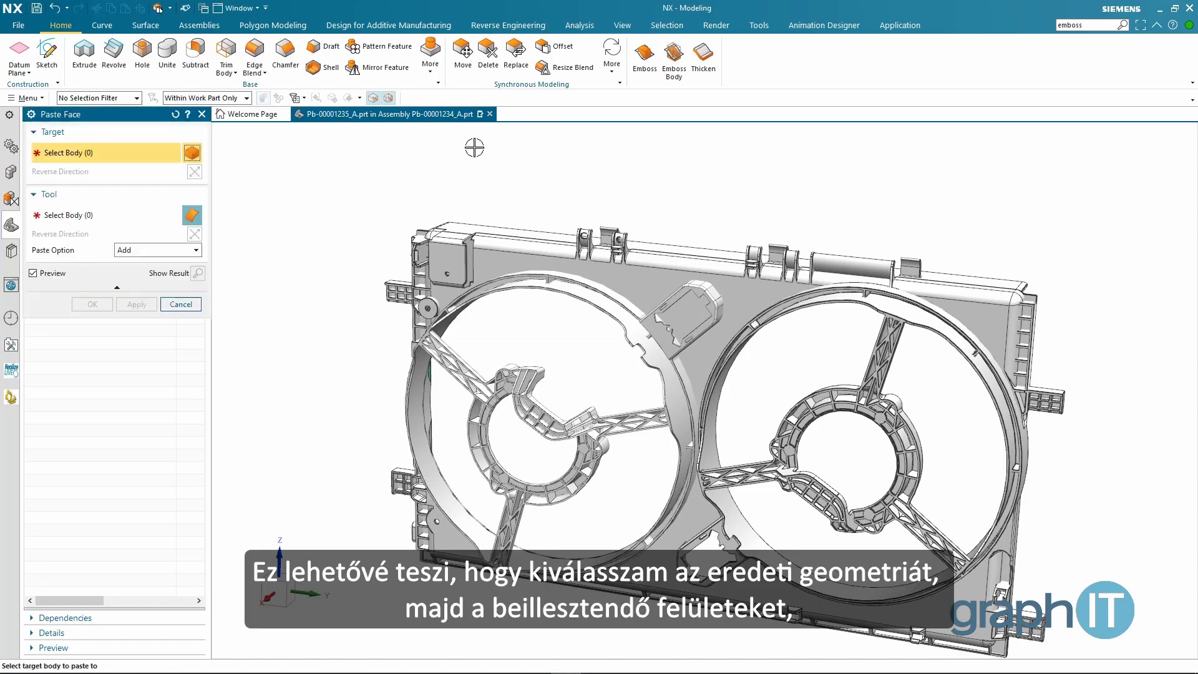
left_click(624, 267)
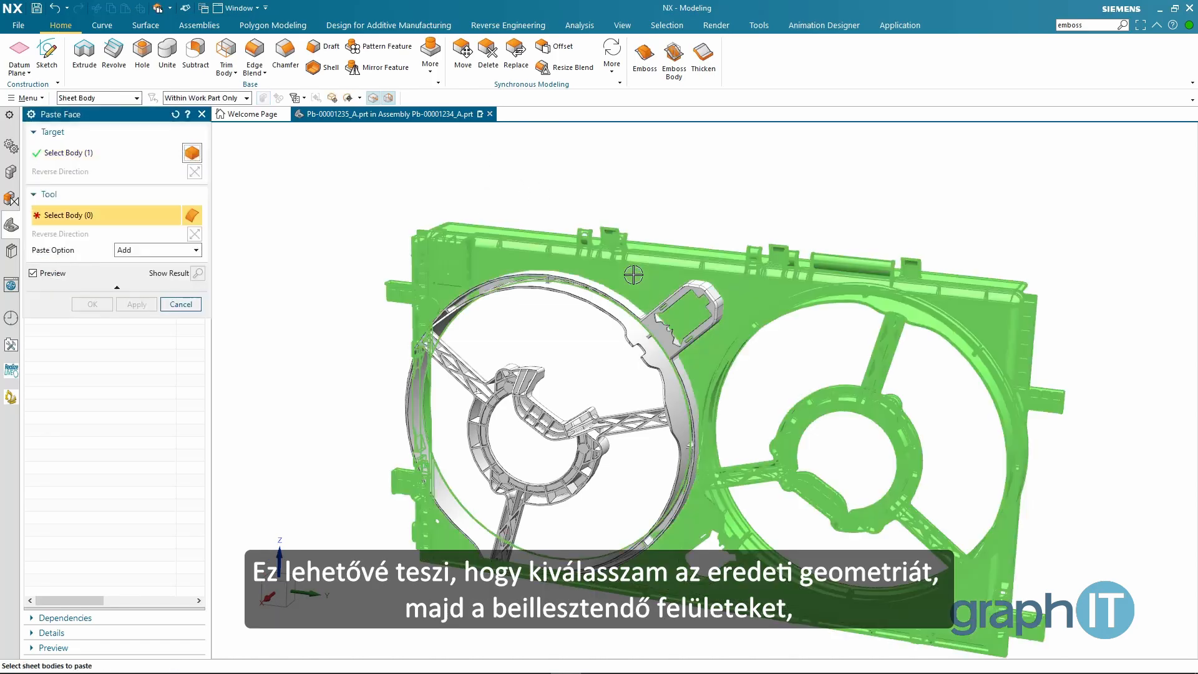
left_click(586, 292)
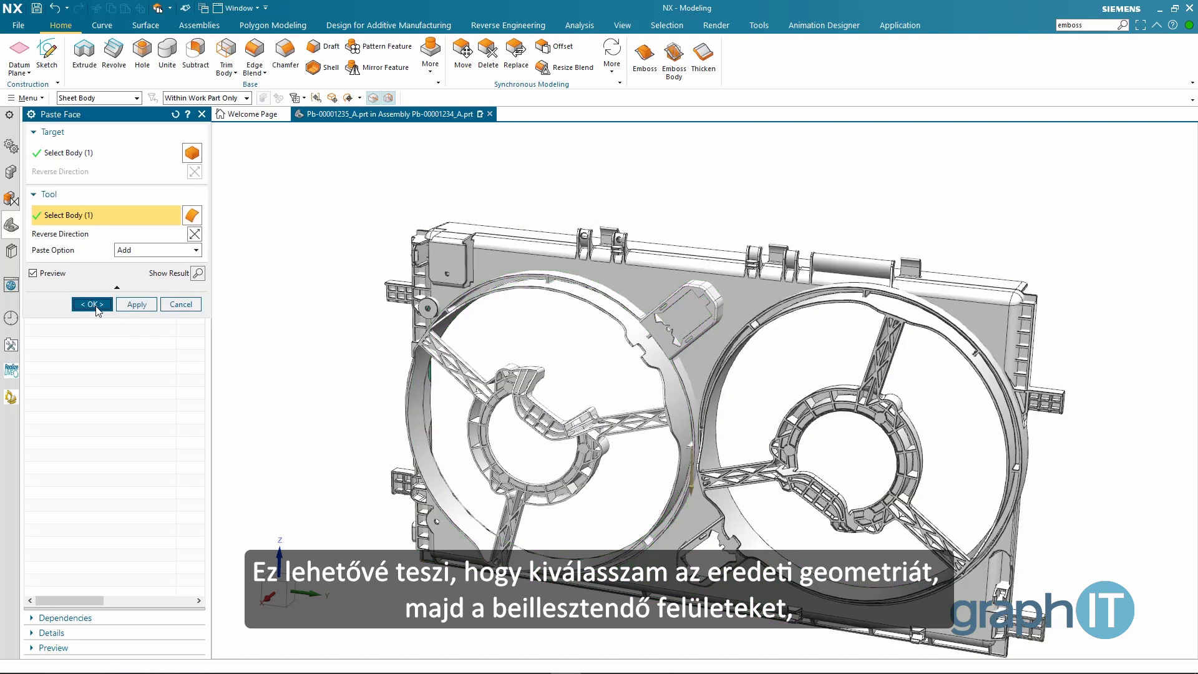
left_click(92, 304)
Step: Extrude the region boundary inside the upper bracket between the rings from -12 to 85 mm and subtract it from the housing
left_click(84, 53)
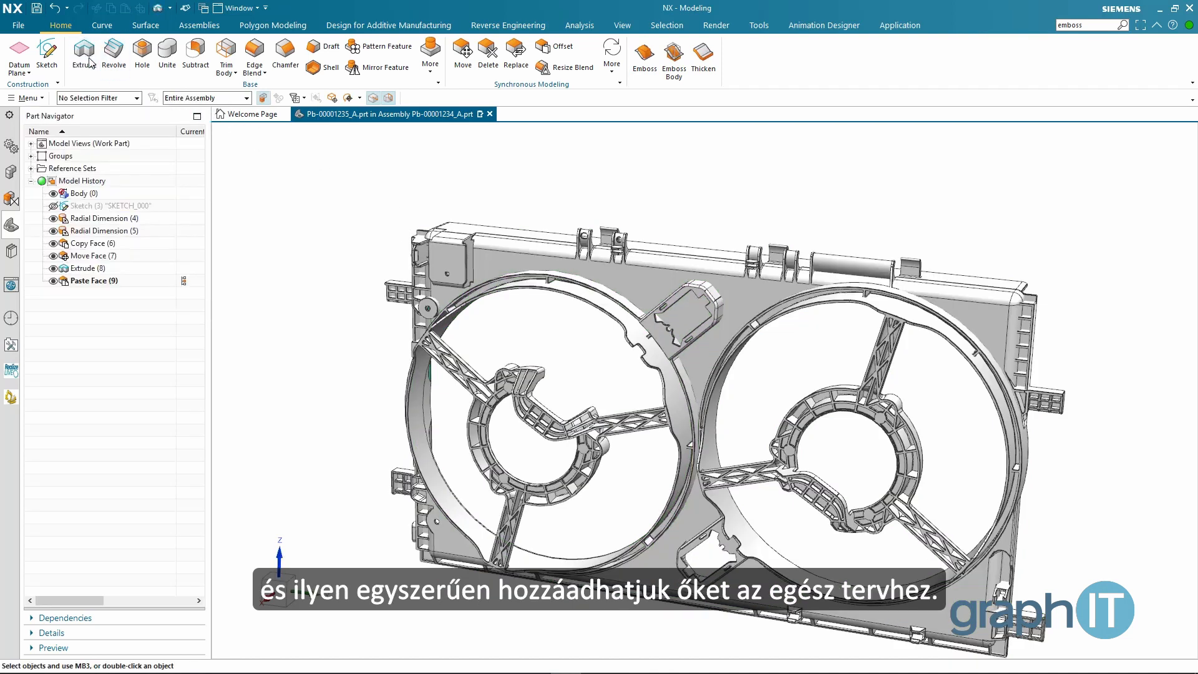
left_click(669, 138)
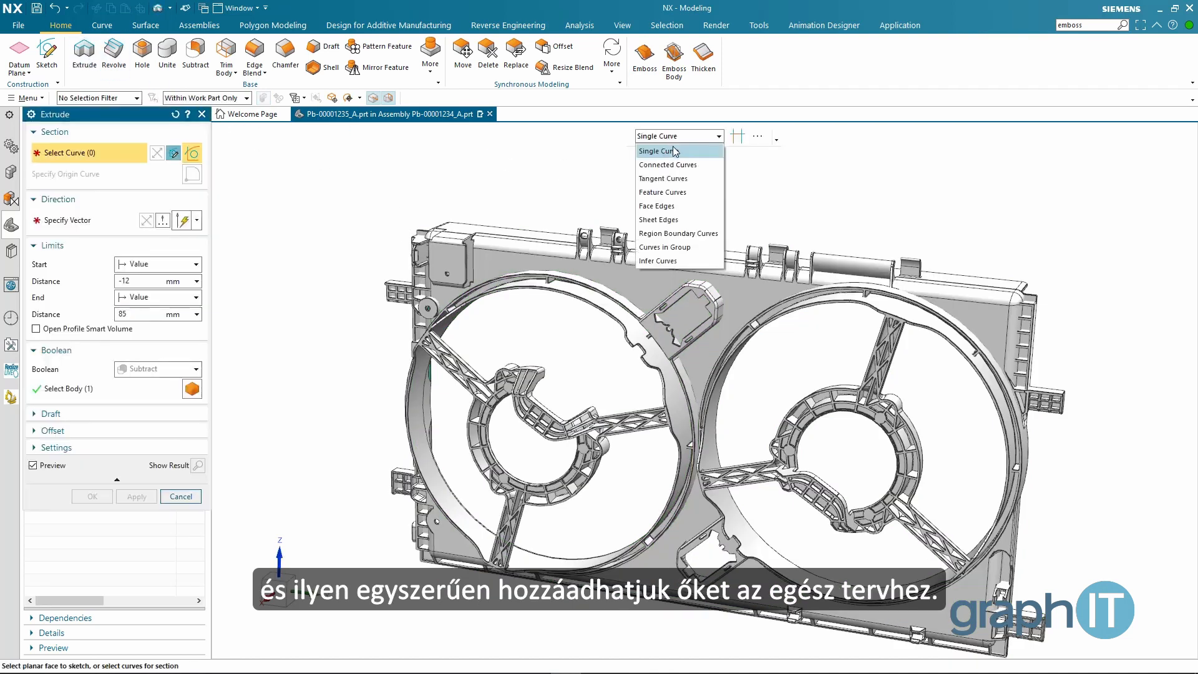
left_click(674, 234)
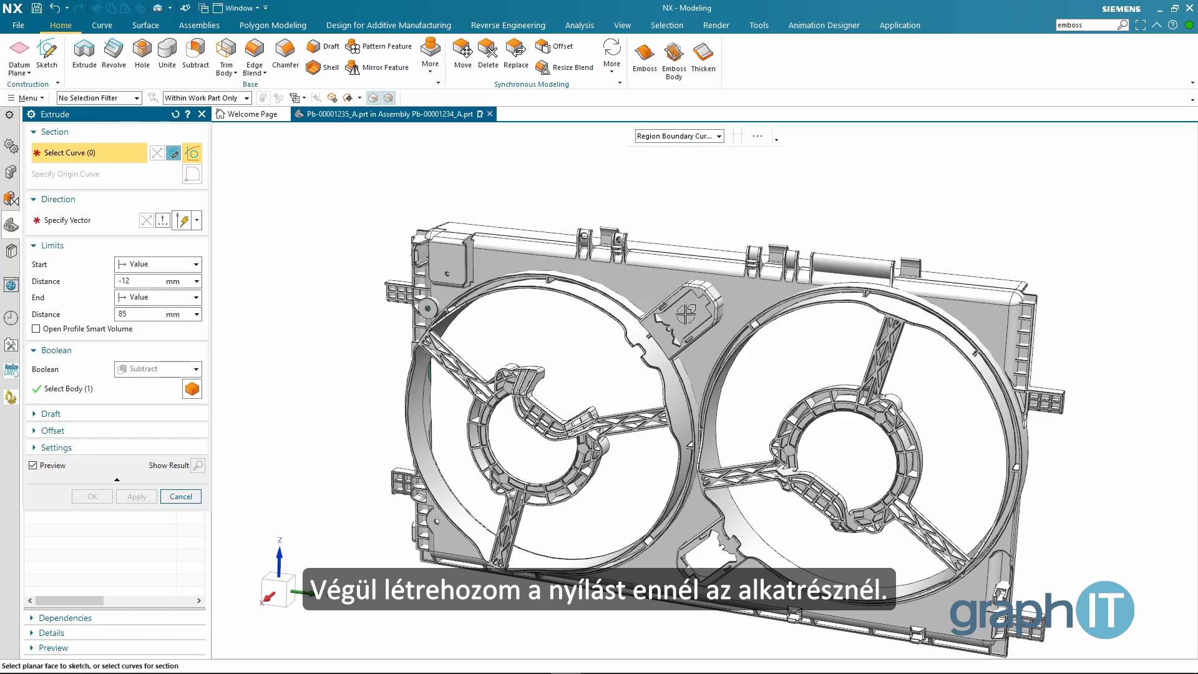
left_click(686, 315)
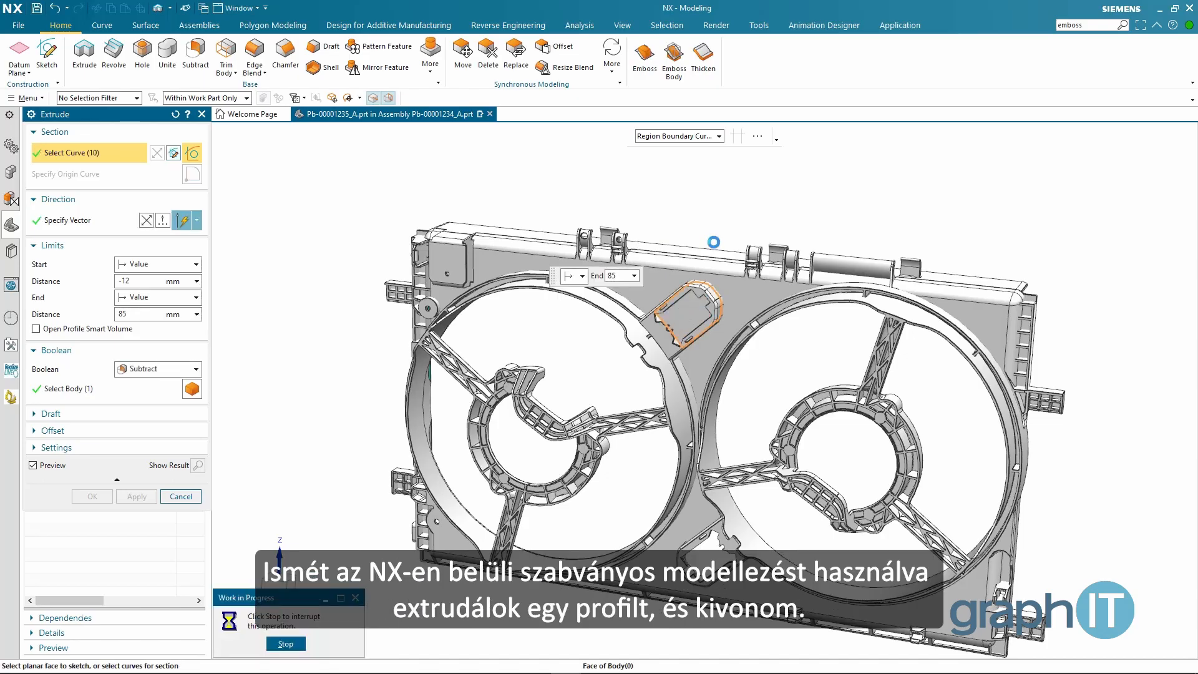
middle_click_drag(713, 242, 735, 246)
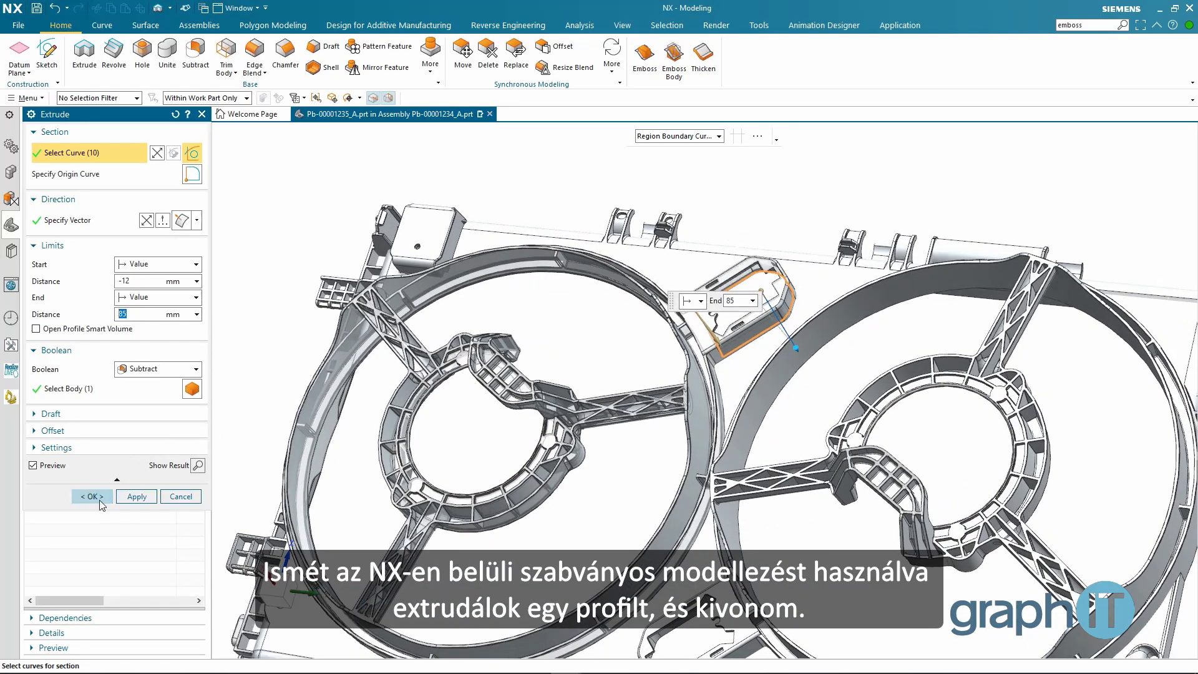
left_click(102, 502)
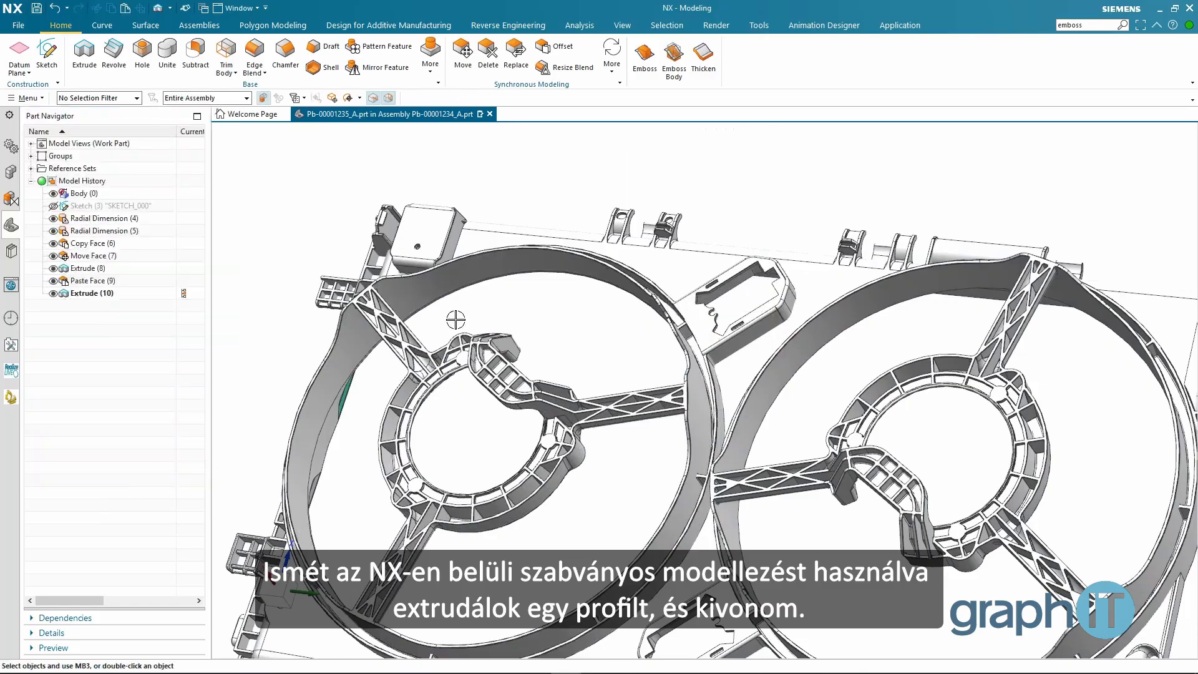
Step: Replace the inner wall face of the pasted fan ring with the adjoining face of the housing's cut opening, at 0 mm offset
middle_click_drag(736, 203, 831, 160)
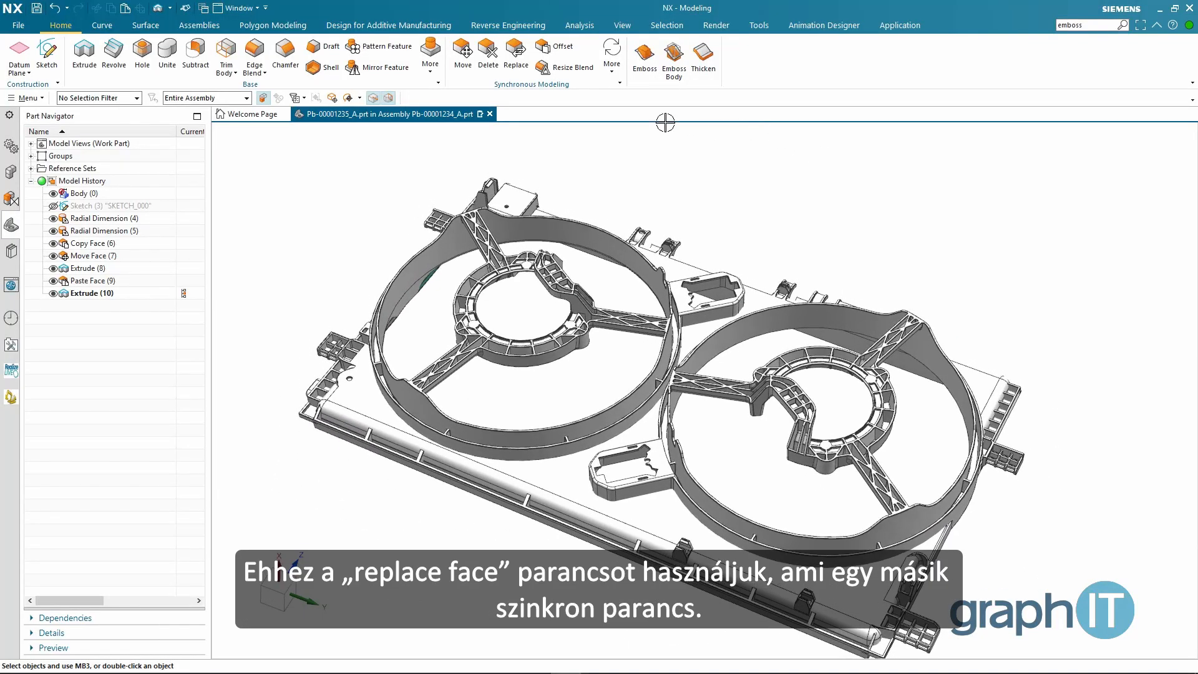
left_click(516, 53)
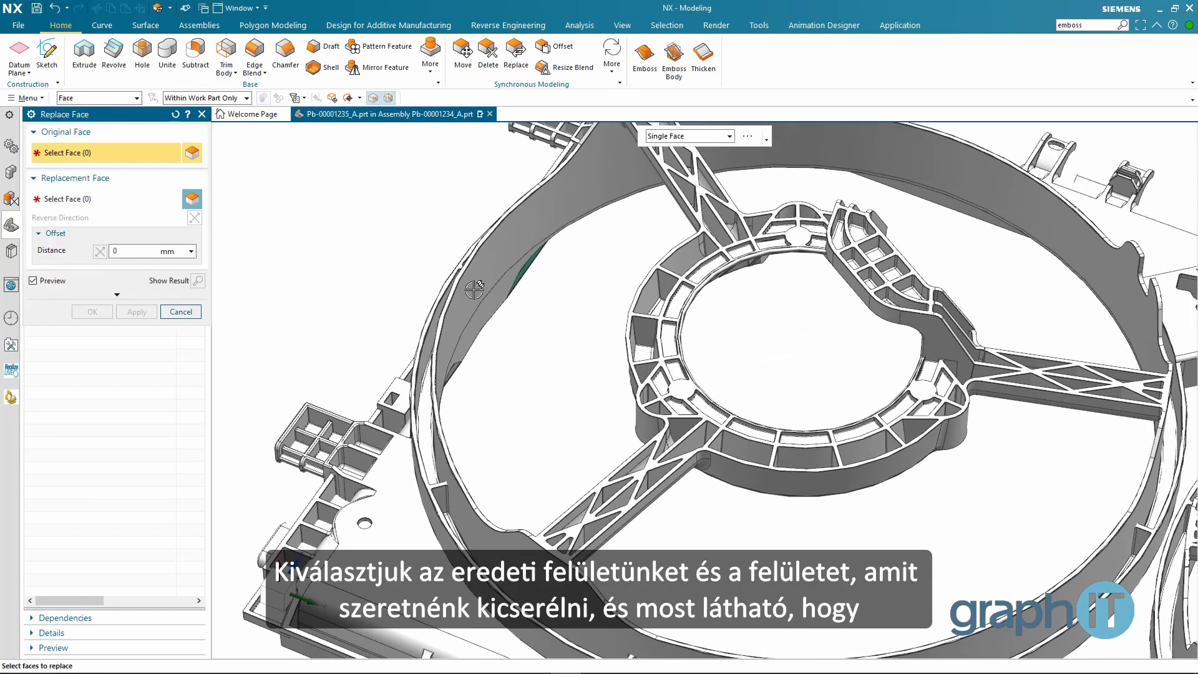
left_click(441, 316)
middle_click(514, 342)
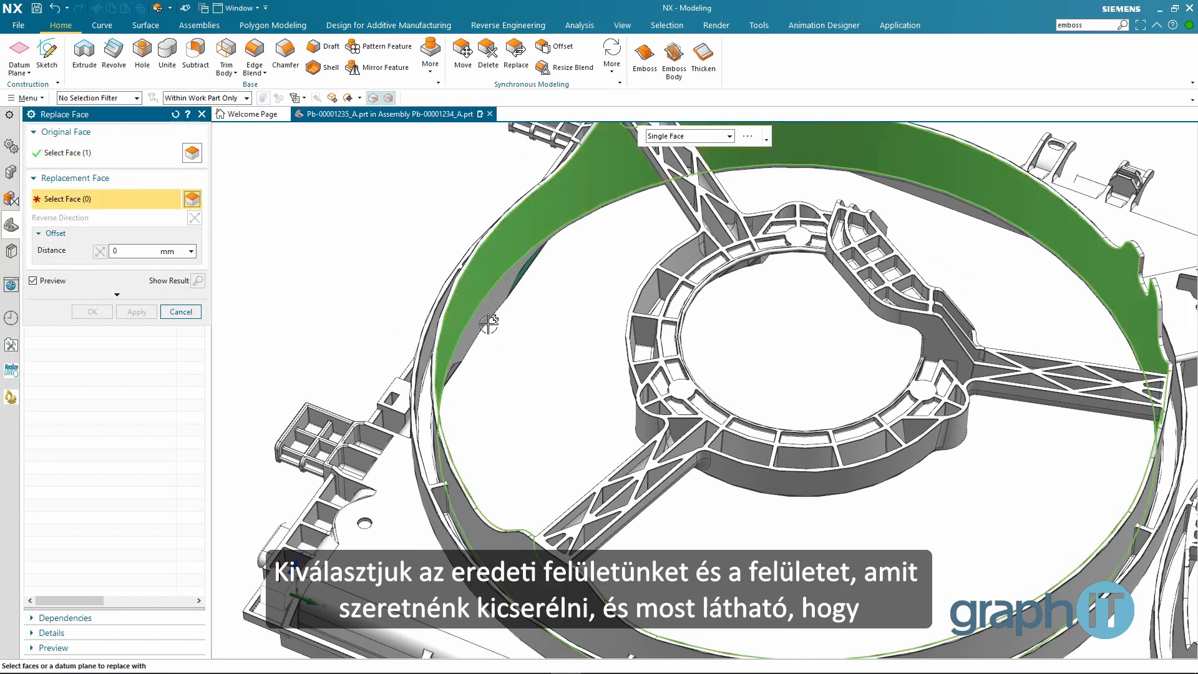
left_click(526, 323)
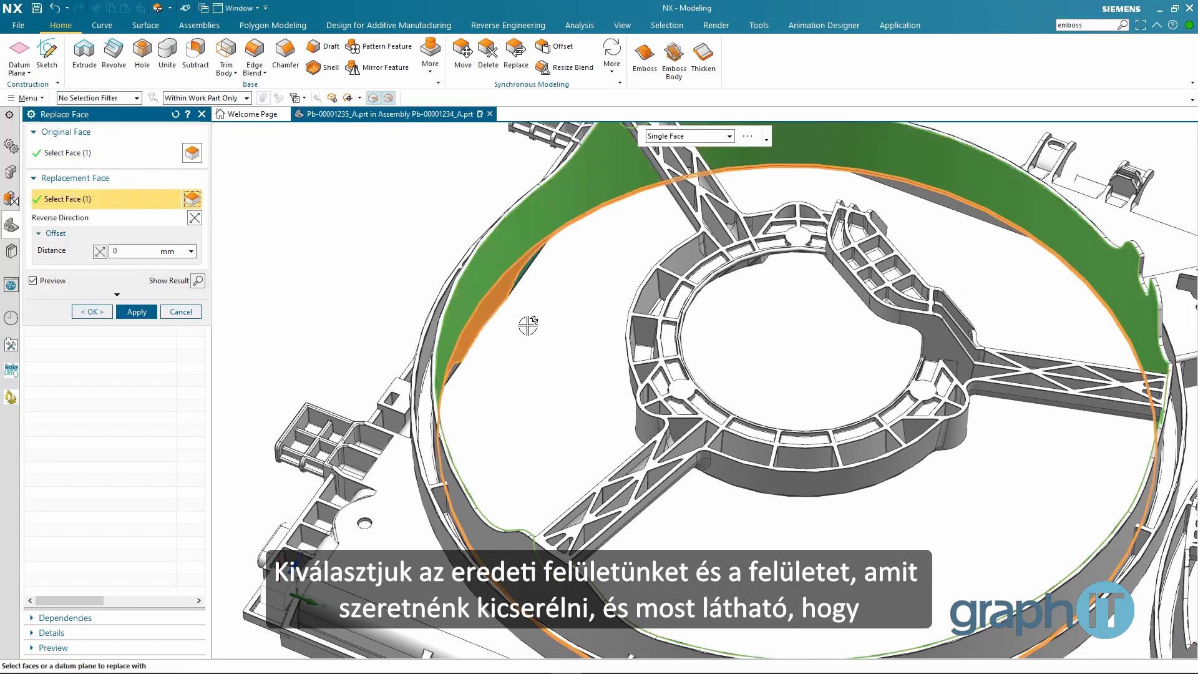
left_click(92, 312)
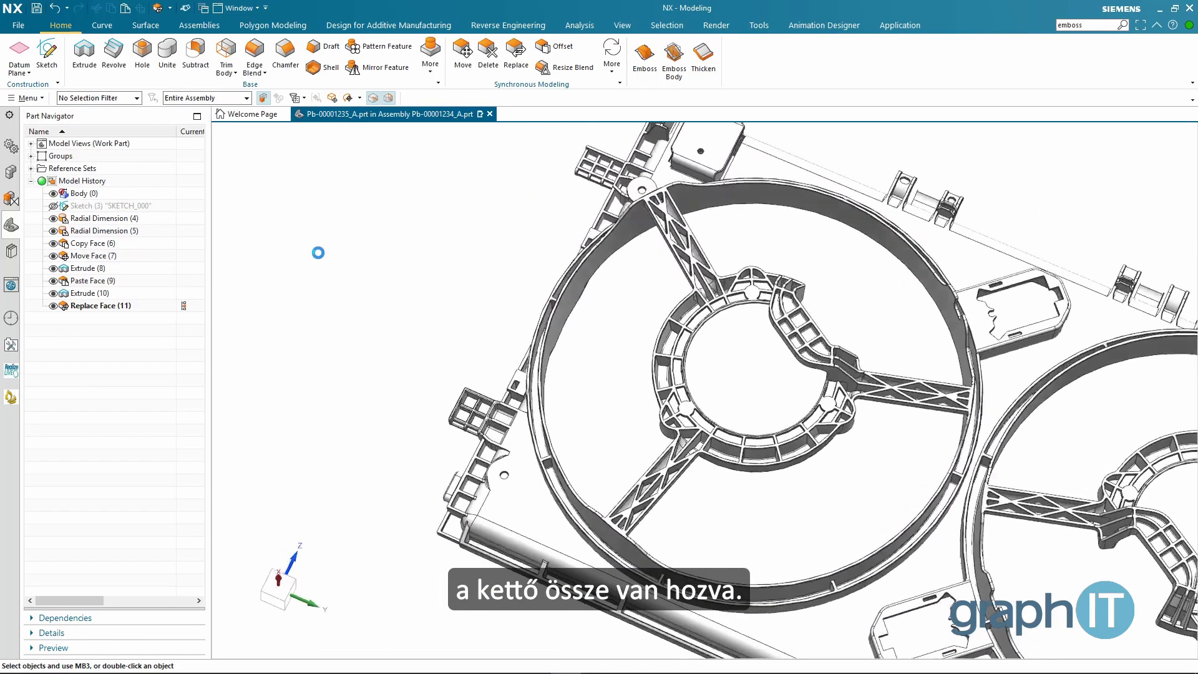
scroll(331, 250, "down", 3)
middle_click_drag(330, 249, 335, 230)
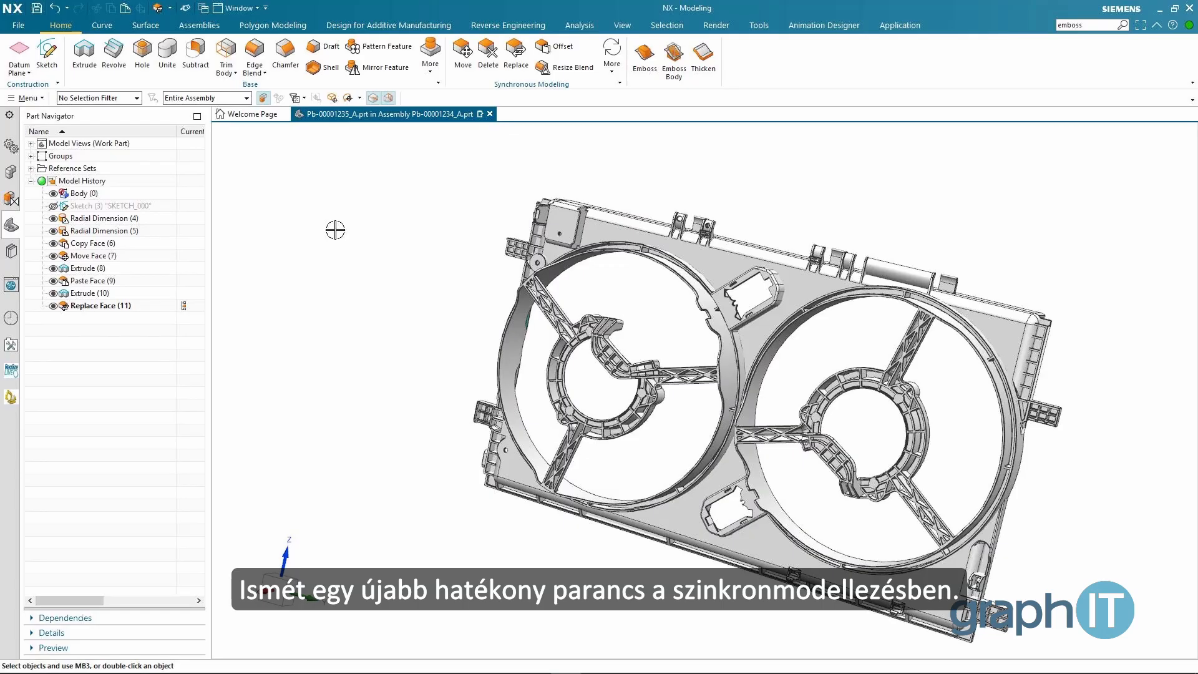
middle_click_drag(335, 229, 303, 371)
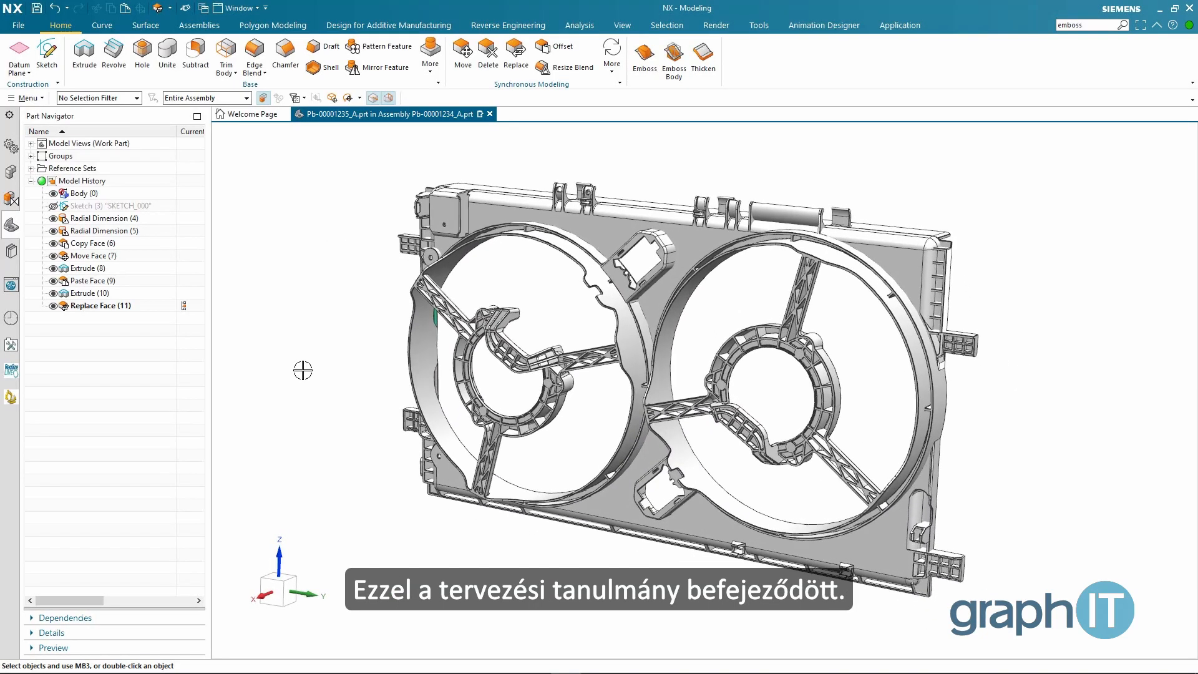
key("ctrl+f")
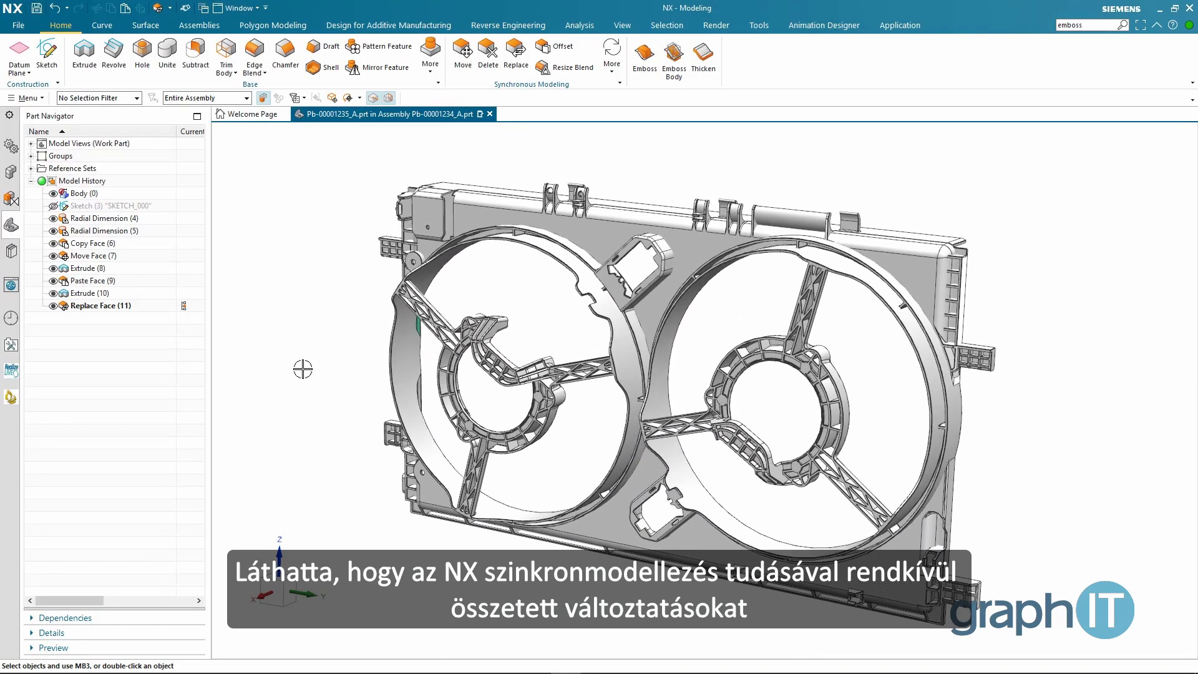